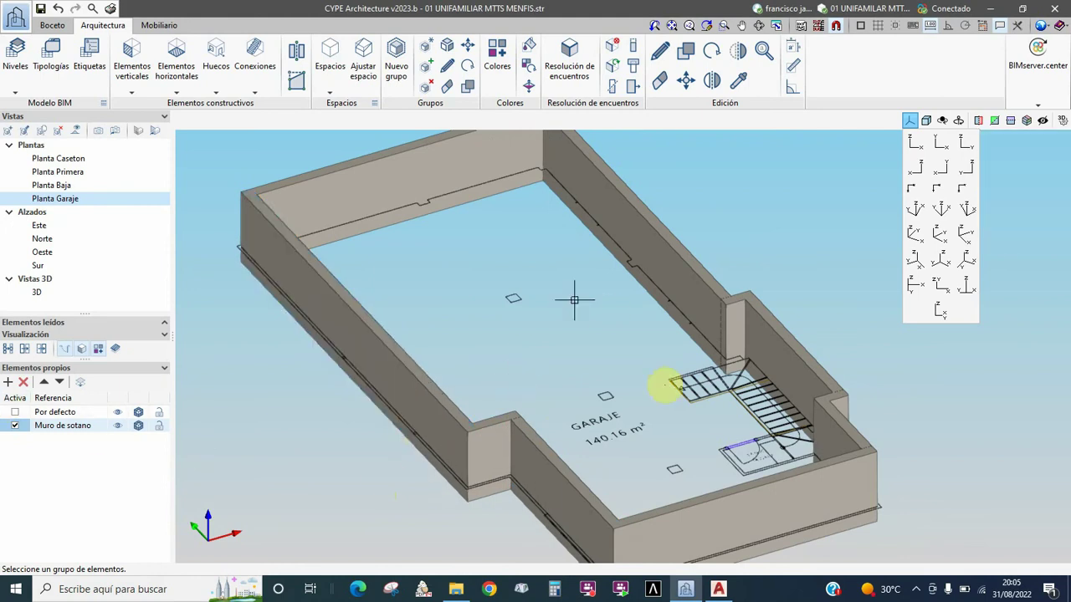
Switch the garage level to top plan view and zoom in on the top basement wall
click(941, 146)
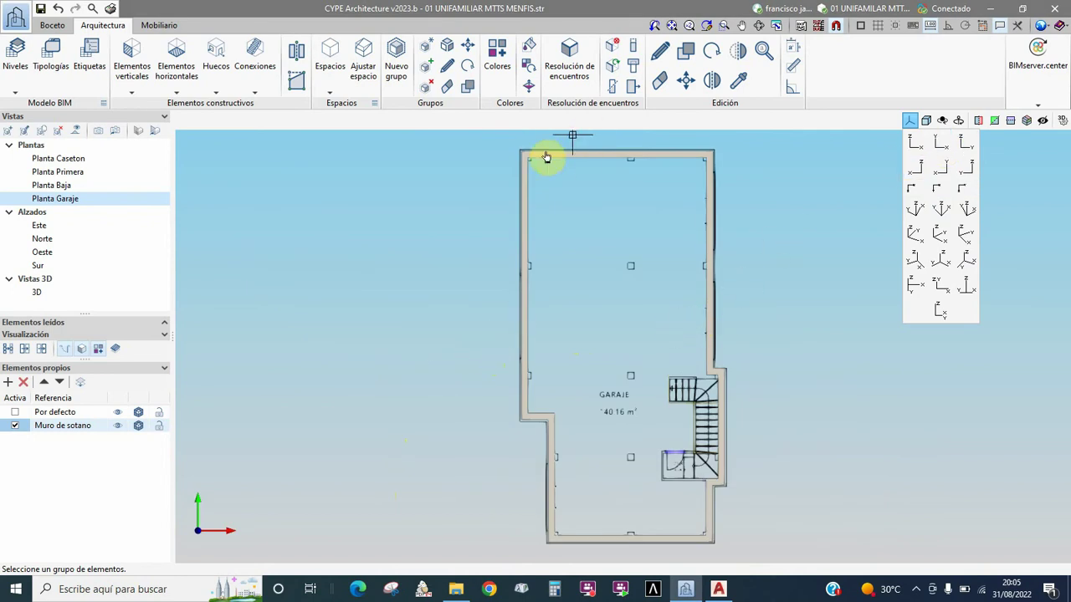
scroll(547, 155, up, 1)
scroll(549, 155, up, 1)
scroll(548, 156, up, 1)
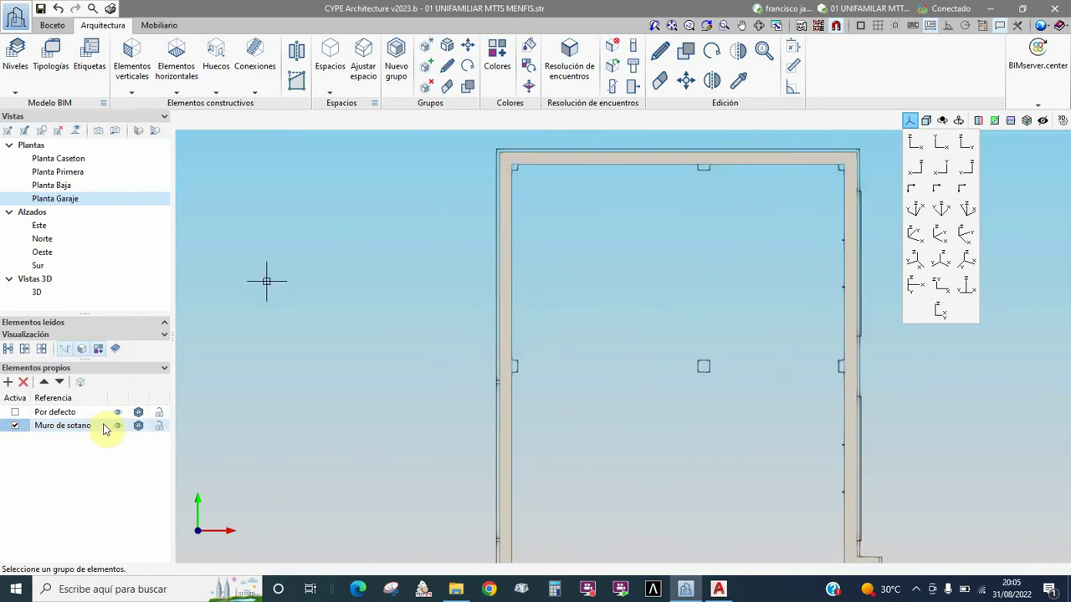
Create a group 'pilares' in Elementos propios and tick Activa, replacing Muro de sotano
click(8, 383)
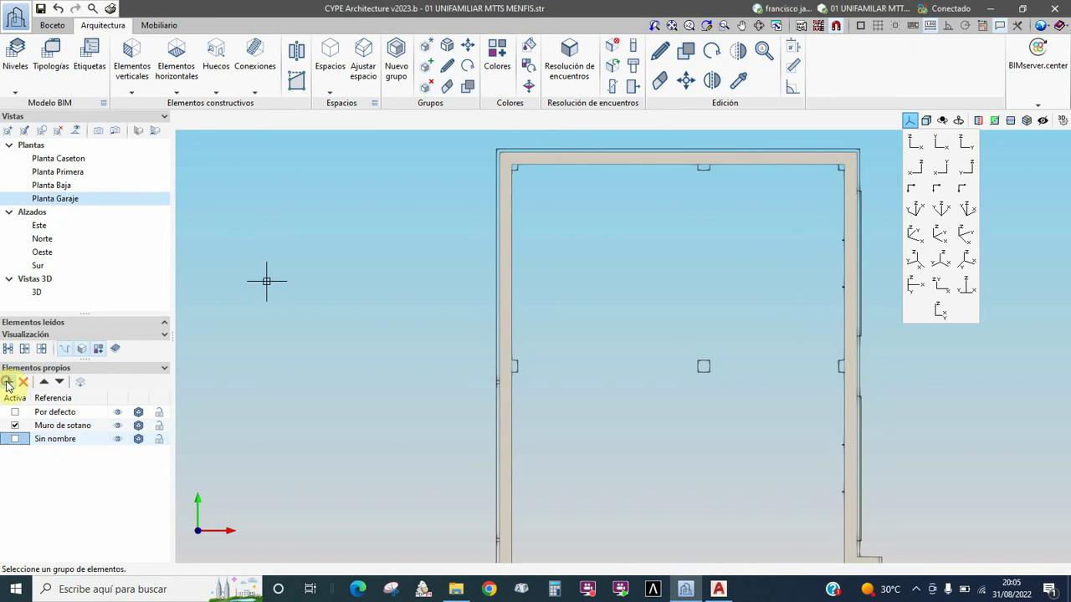
double_click(57, 441)
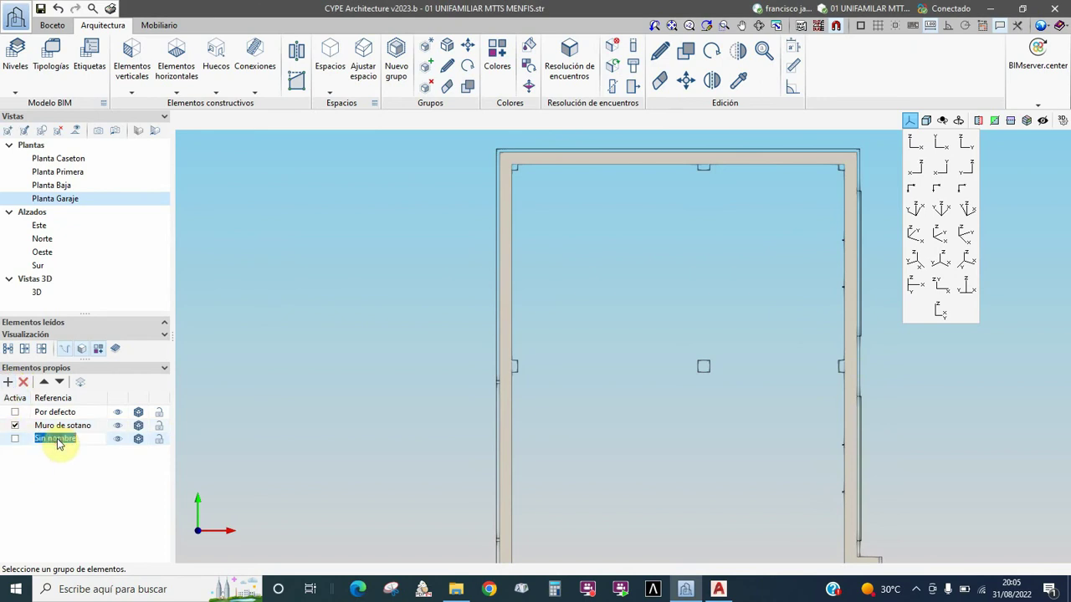
text(pilares)
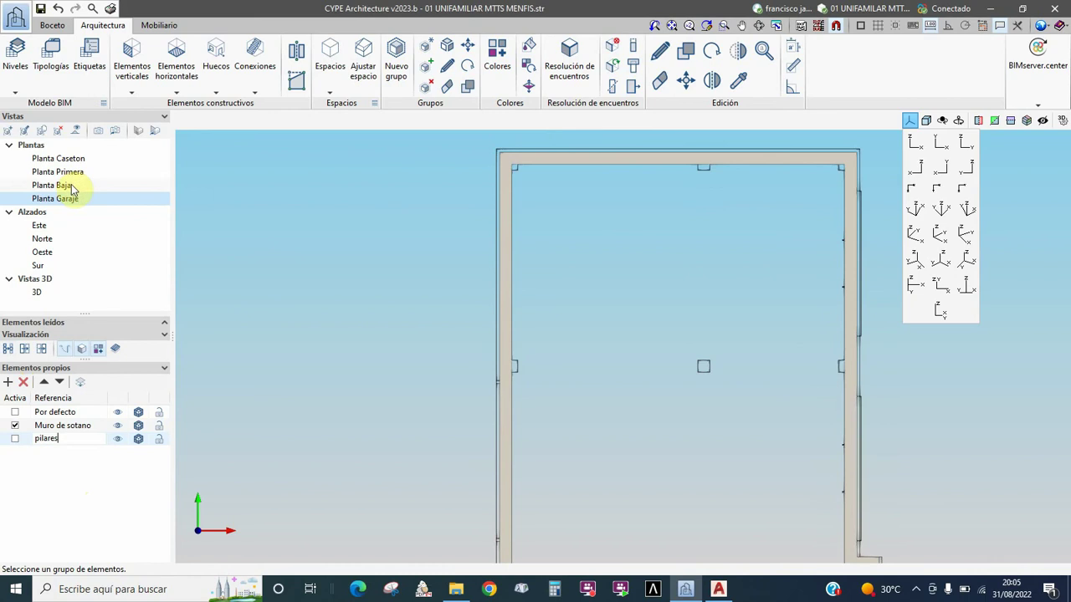
key(ctrl+a)
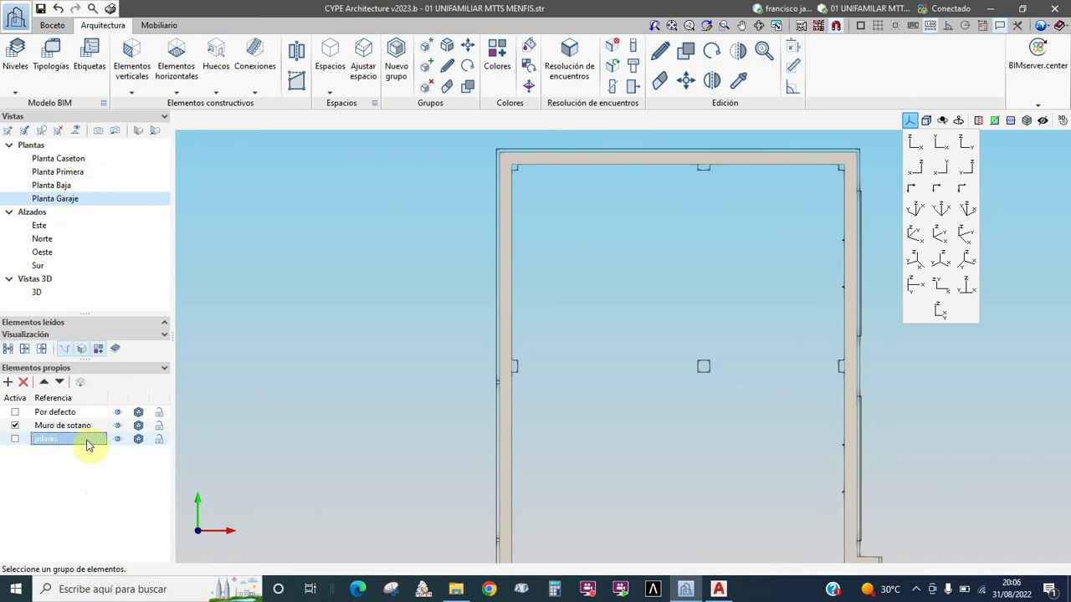
click(774, 370)
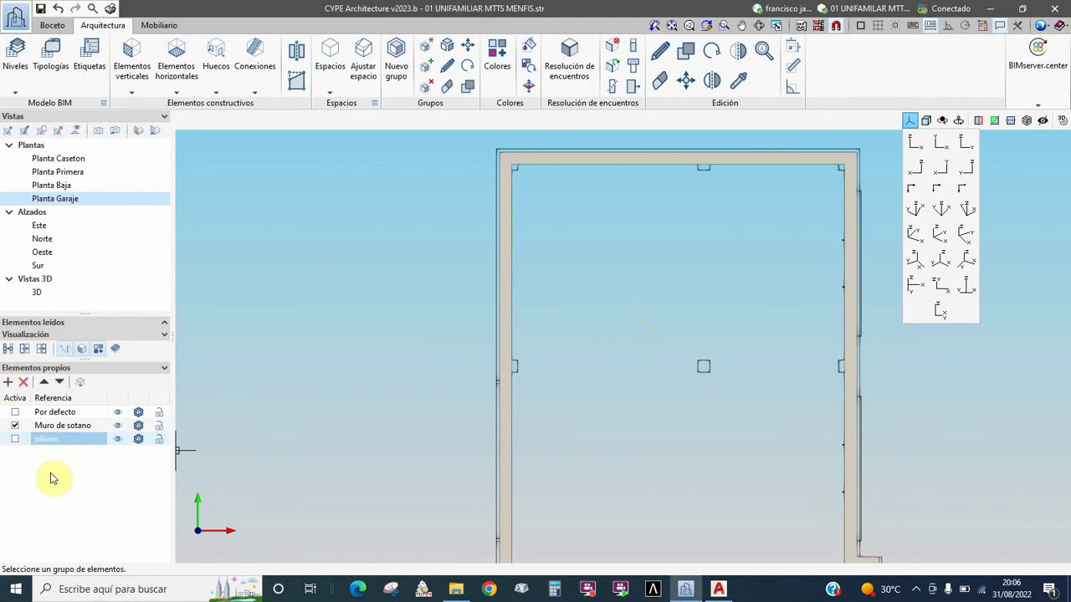
click(15, 440)
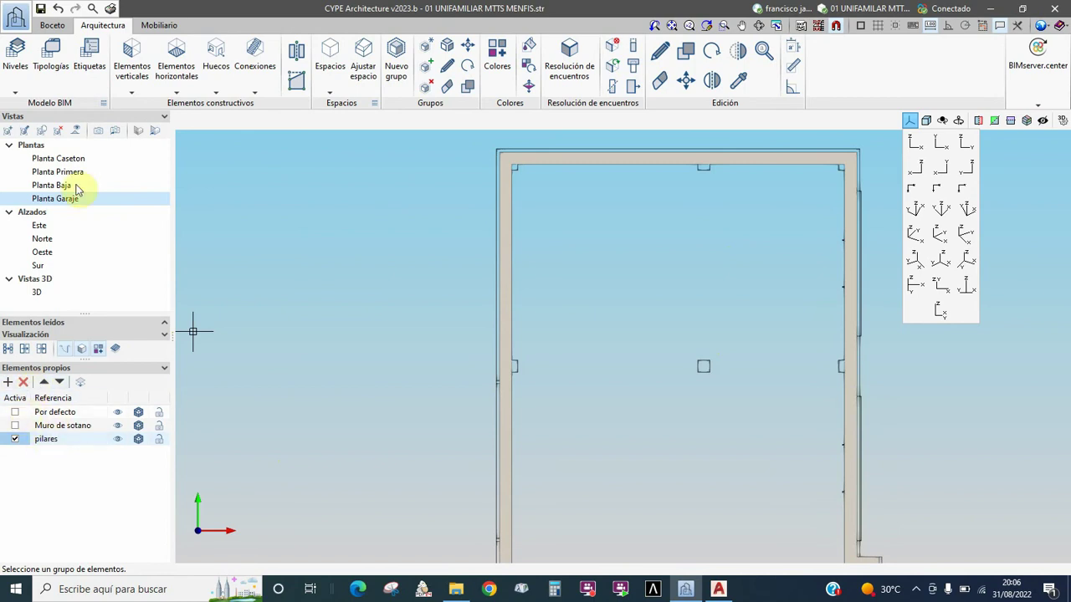
Edit the default column type to 'pilar hormigon', 'pilares de hormigon HA-25', Rectangular 0.30×0.30, colour Pilar
click(56, 58)
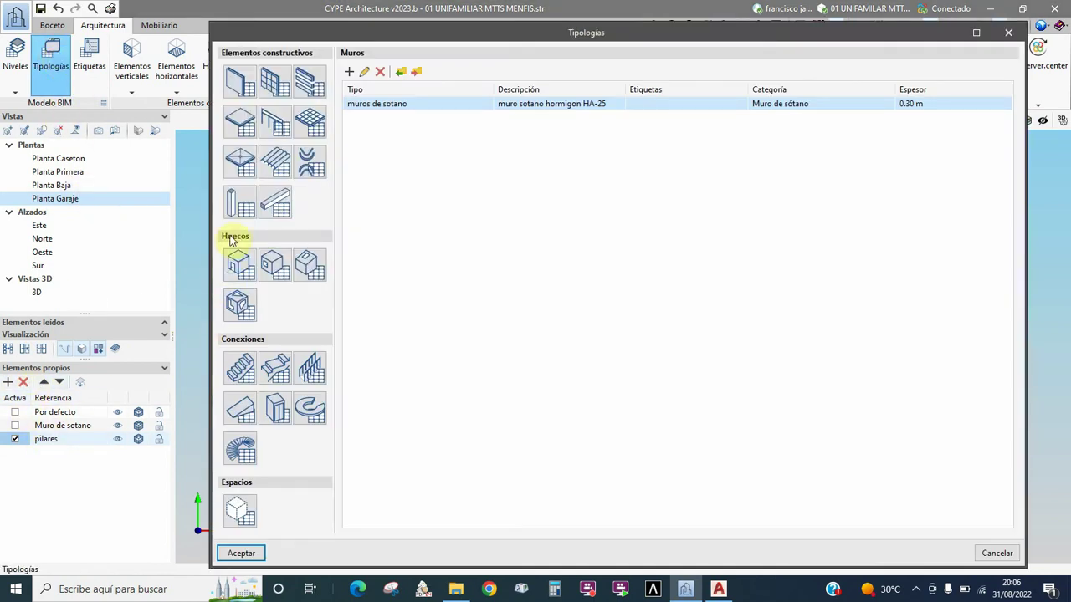
click(234, 209)
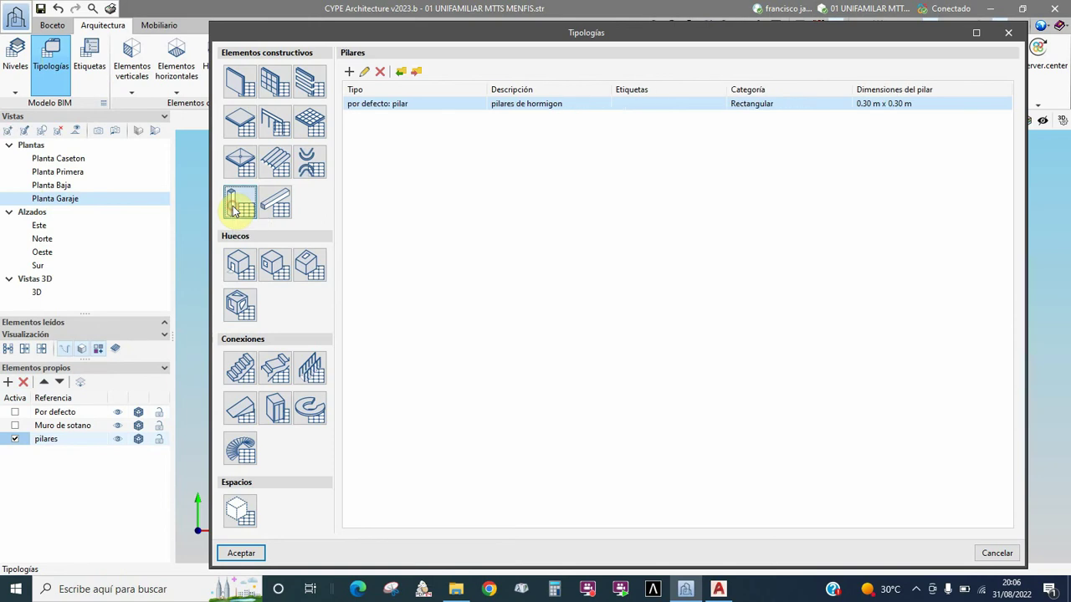
double_click(410, 104)
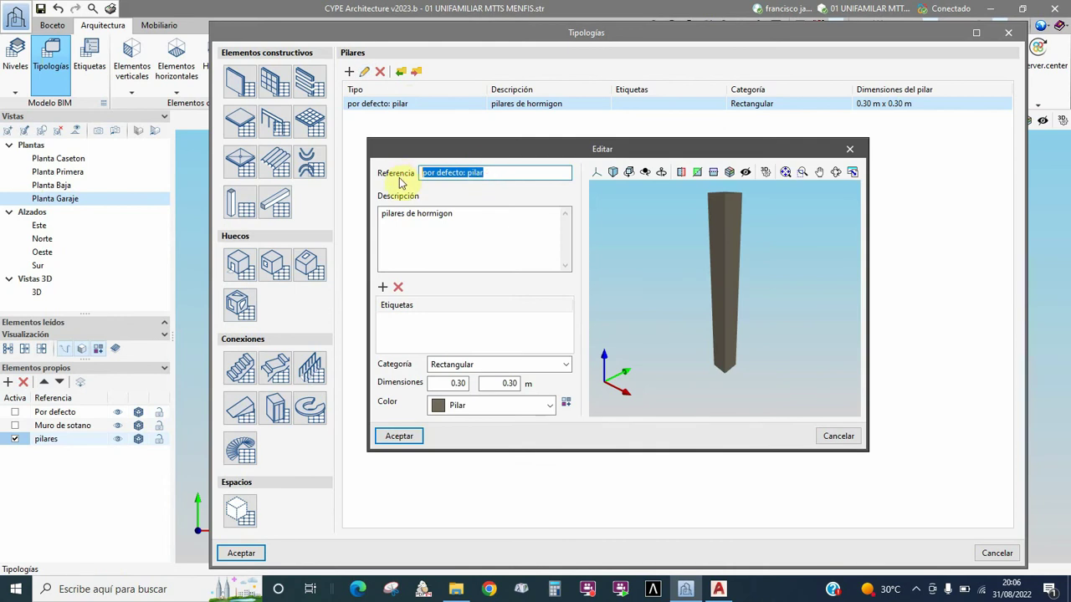
text(pilar hormigon)
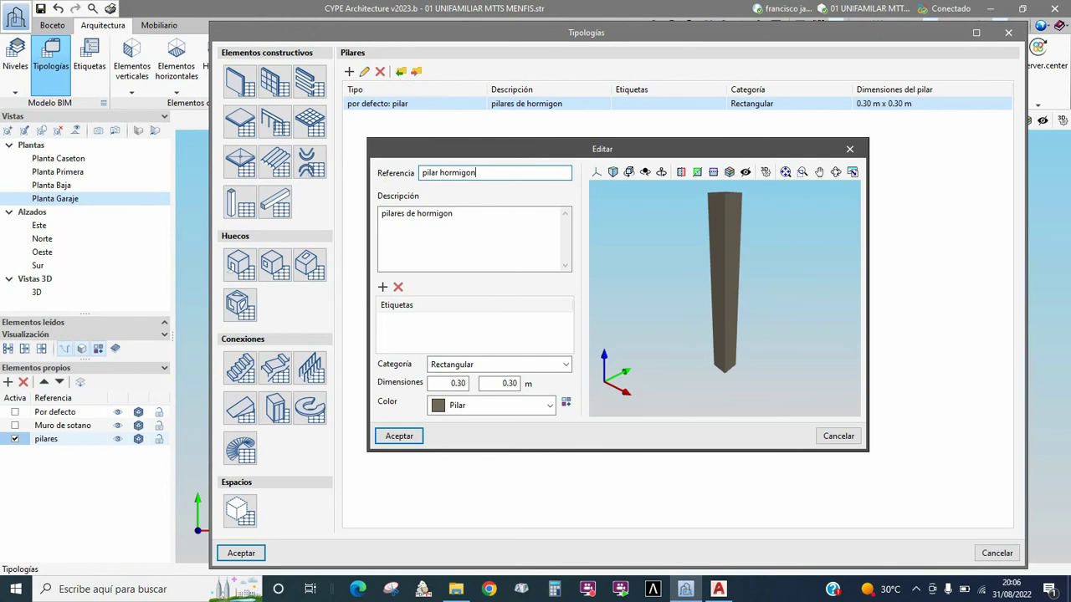
click(454, 219)
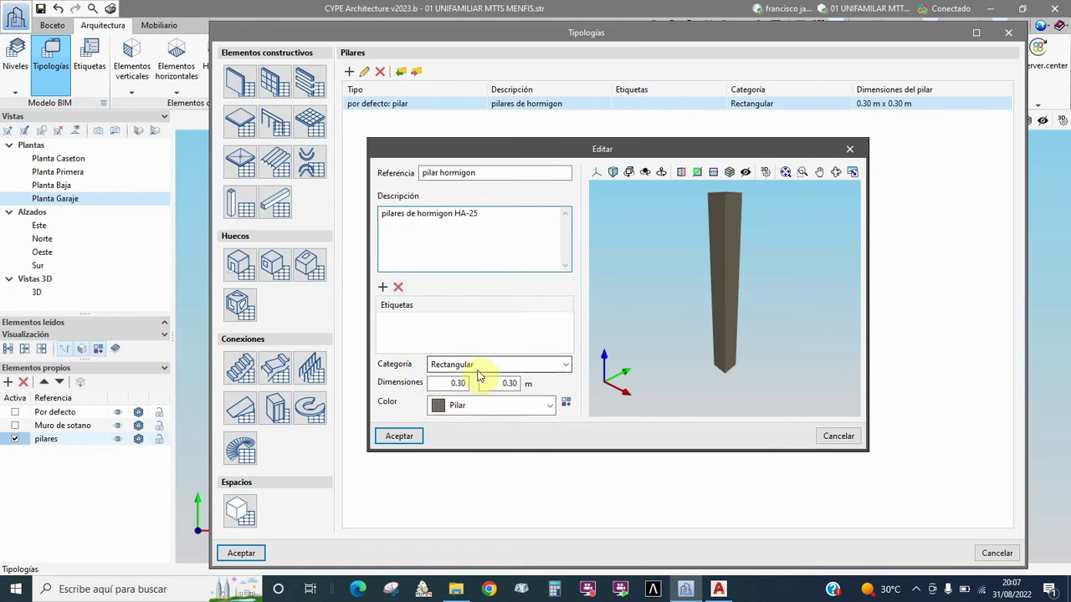
click(566, 366)
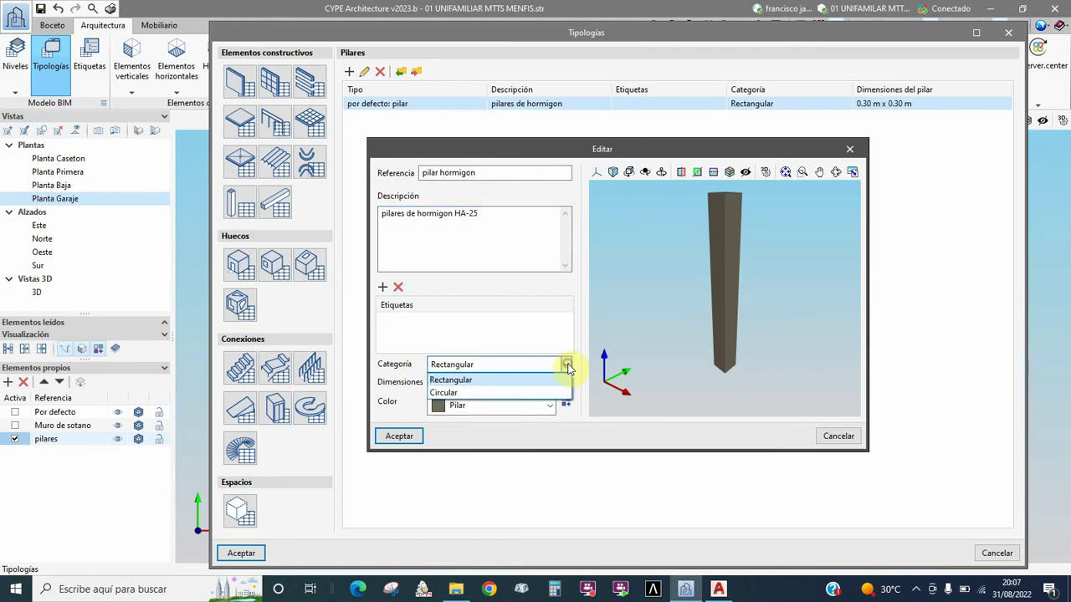
click(566, 366)
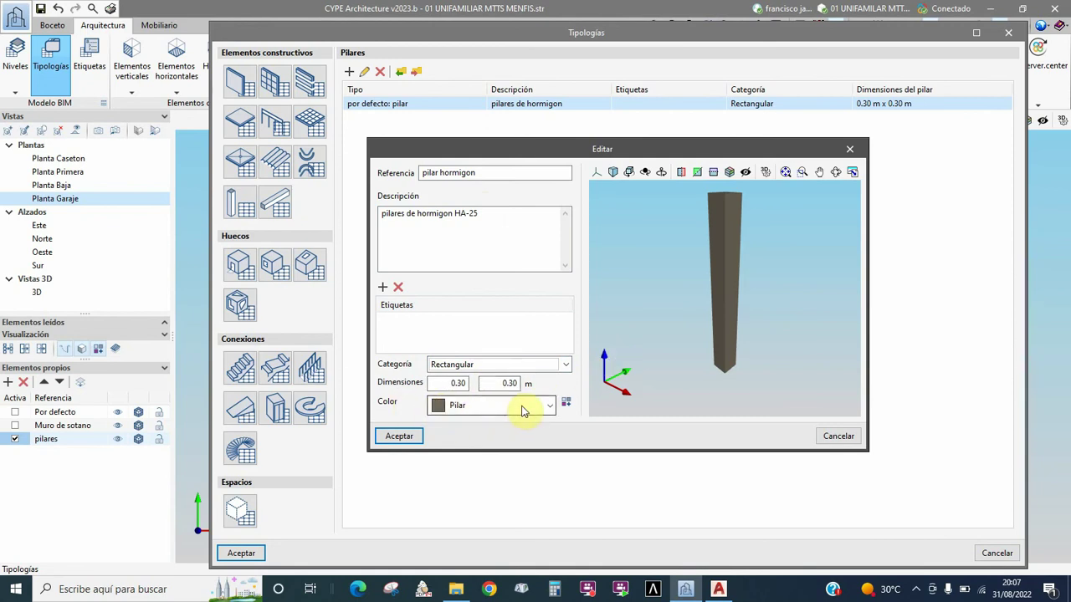
click(549, 406)
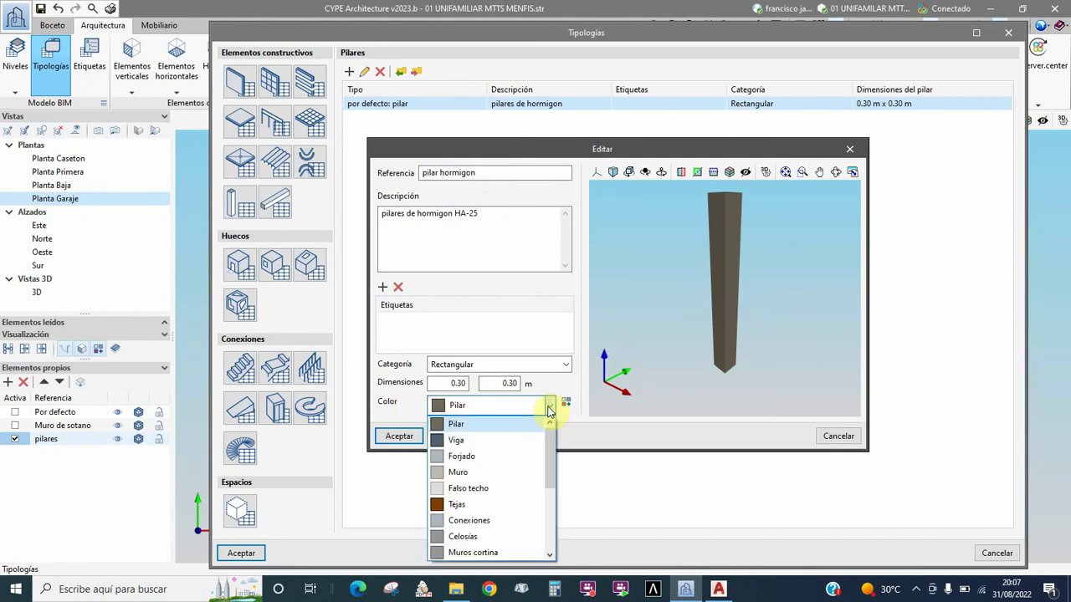
click(549, 408)
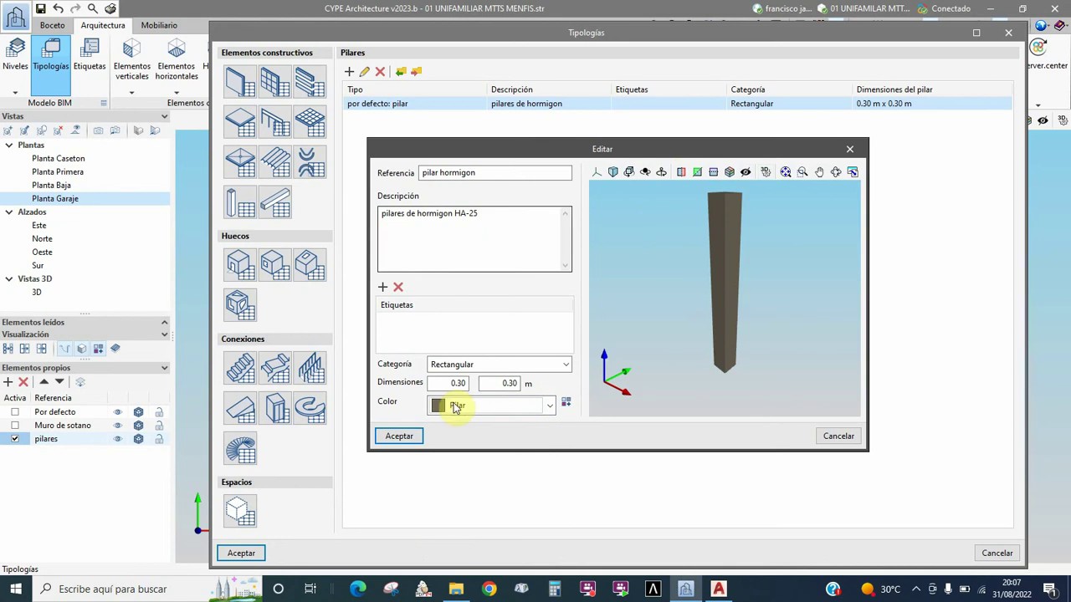
click(399, 437)
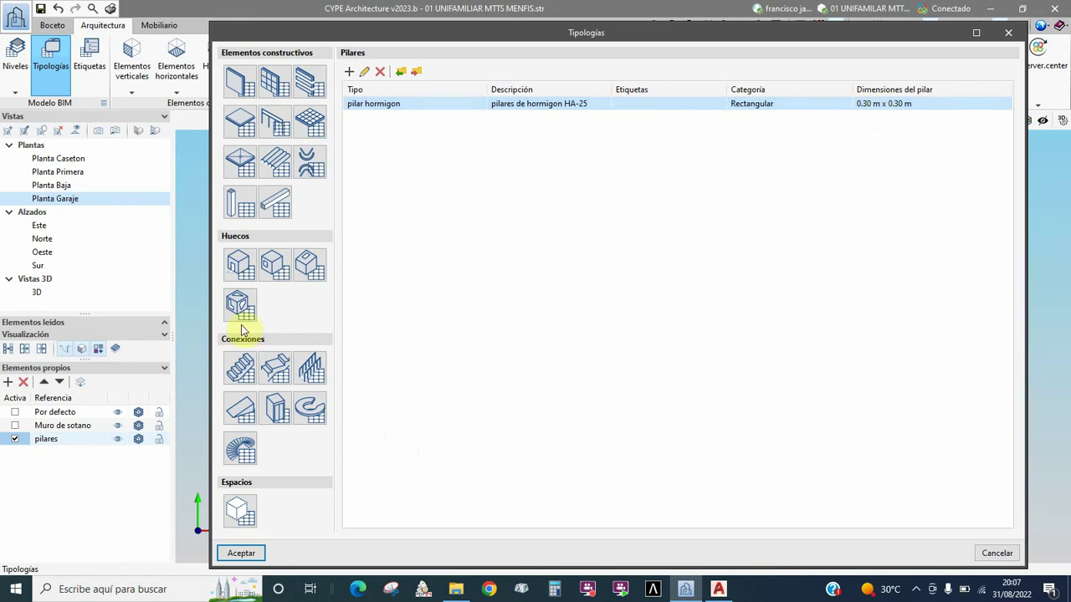
click(251, 553)
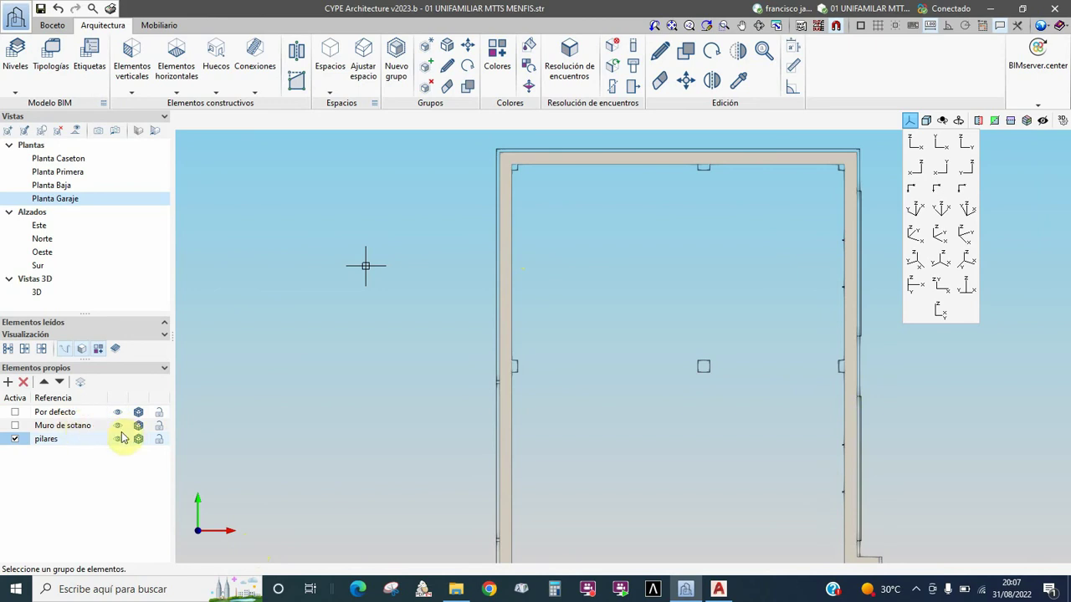
Try the Muro de sotano walls hidden, translucent and opaque in the garage plan
scroll(647, 143, up, 1)
scroll(649, 143, up, 1)
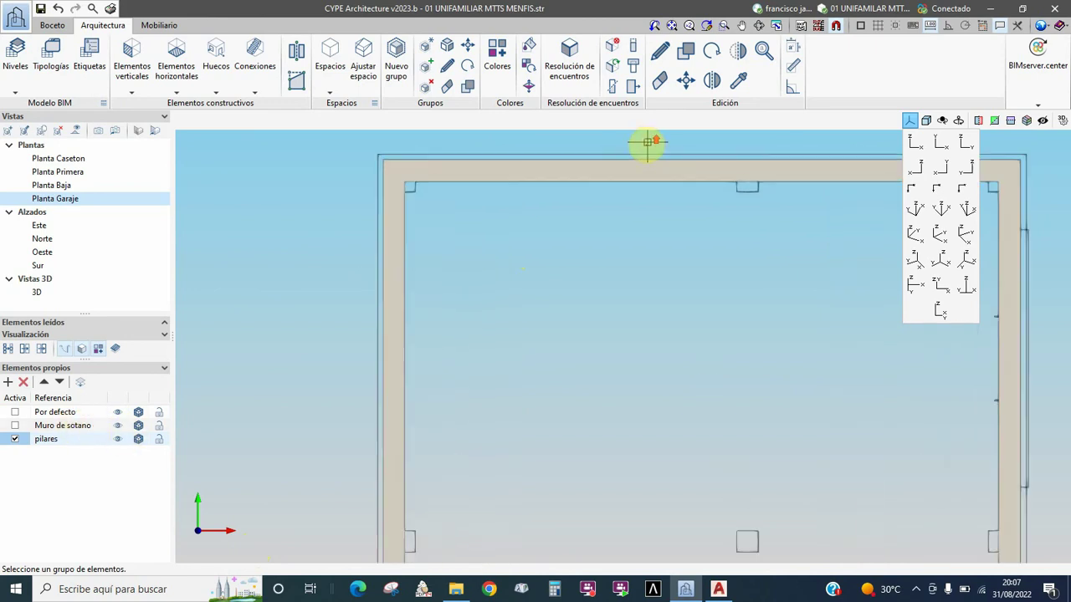
click(117, 428)
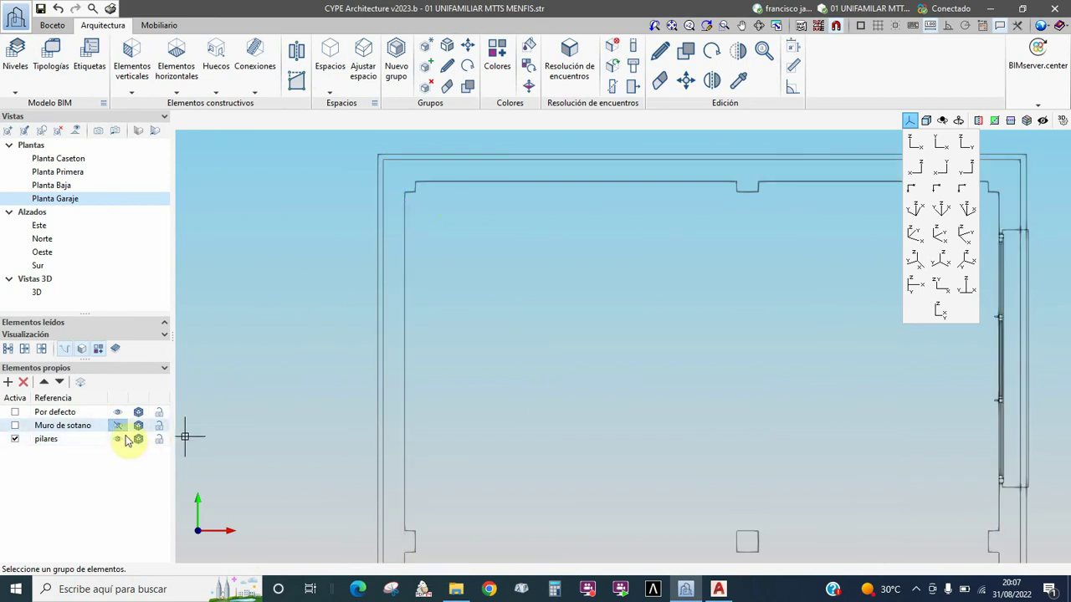
click(119, 427)
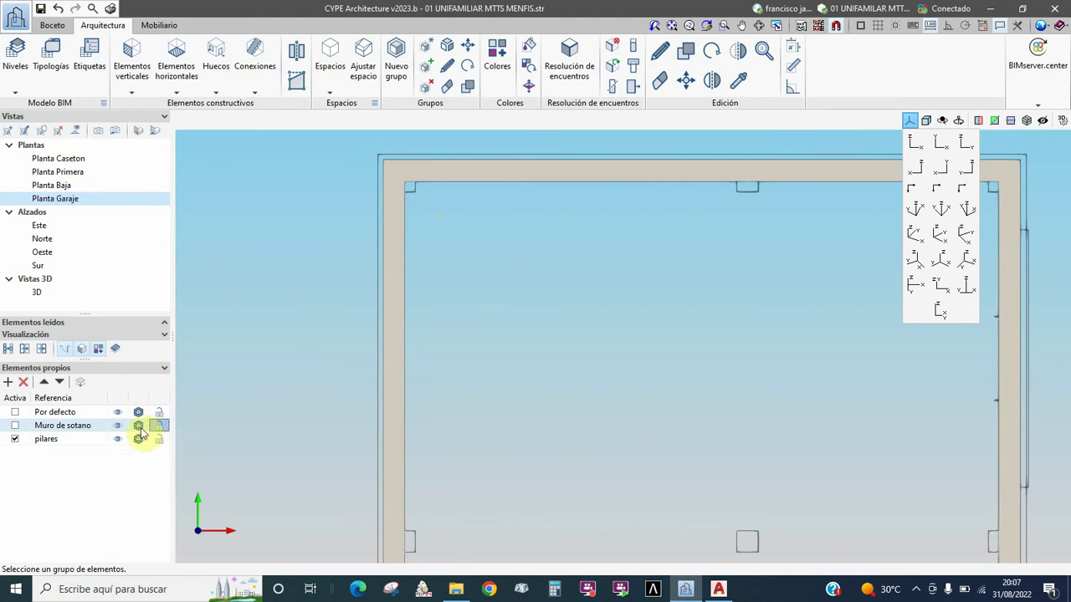
click(139, 427)
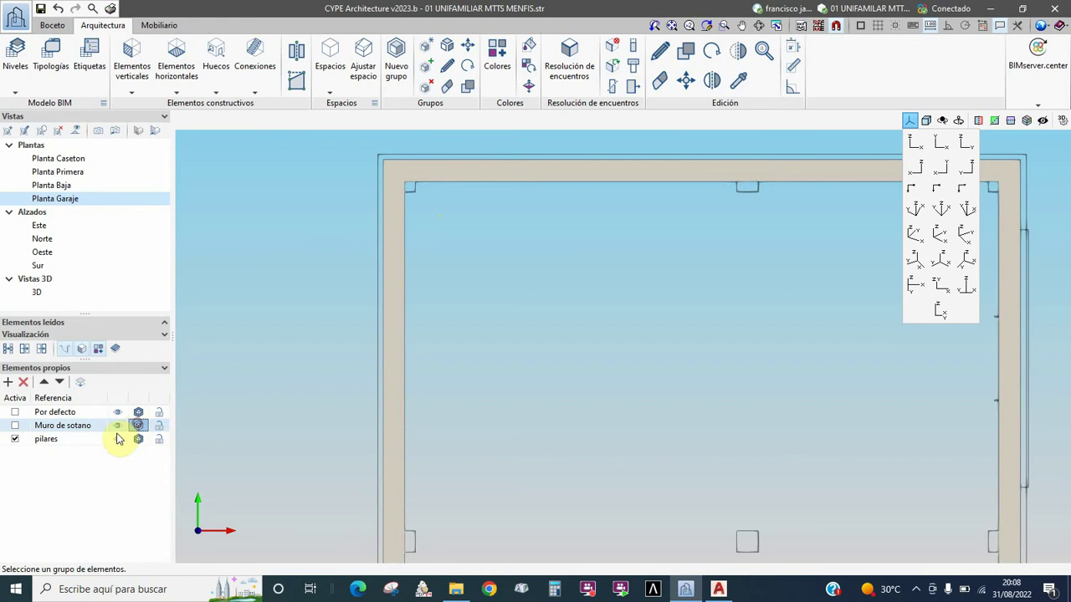
scroll(365, 326, down, 1)
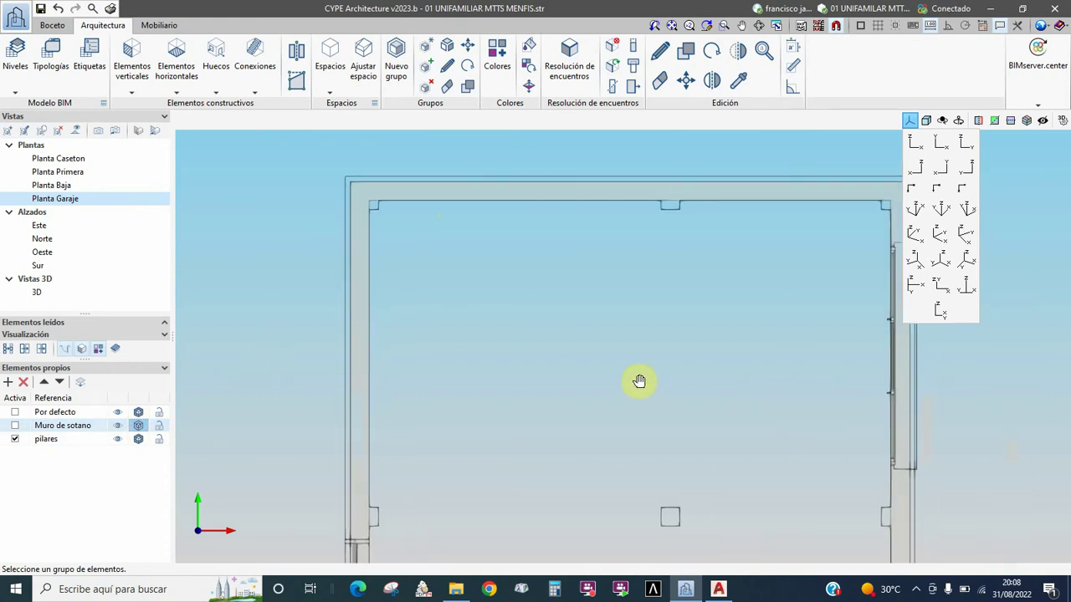
scroll(641, 382, down, 1)
scroll(801, 292, up, 1)
scroll(808, 251, up, 2)
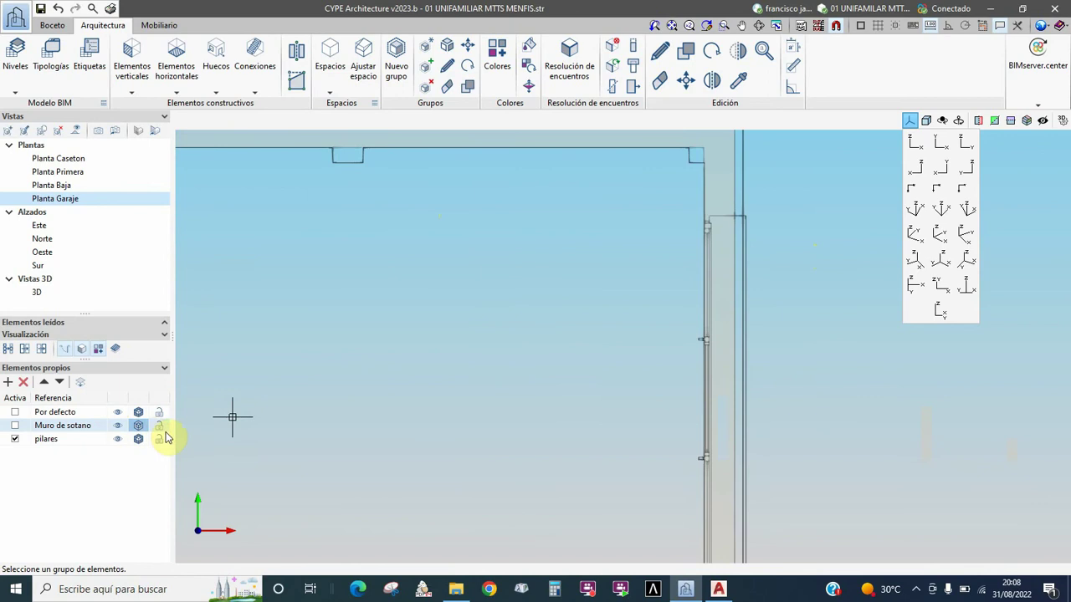
click(139, 426)
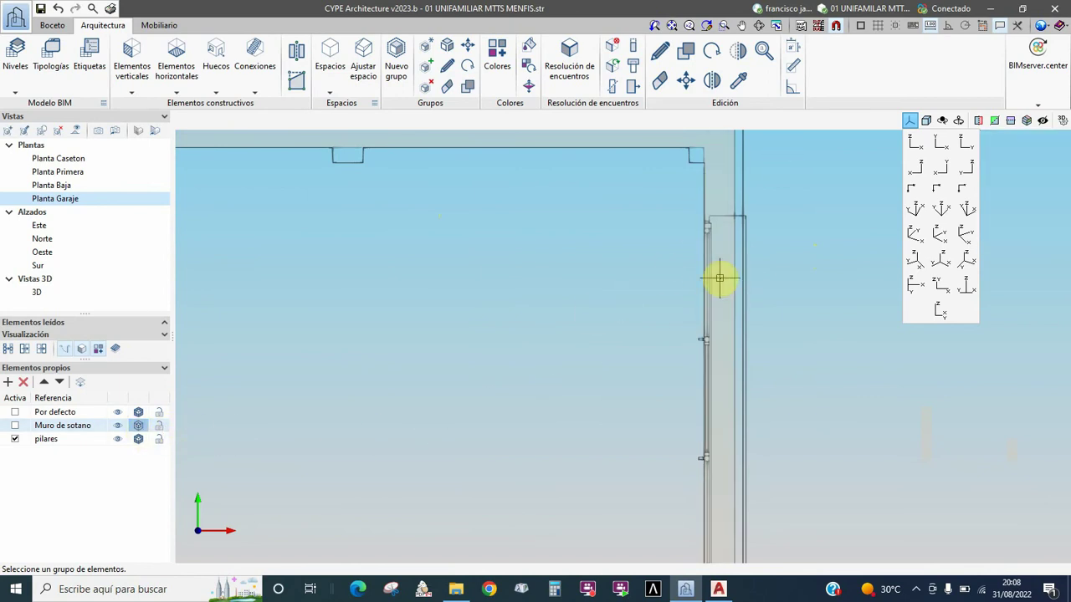
click(139, 426)
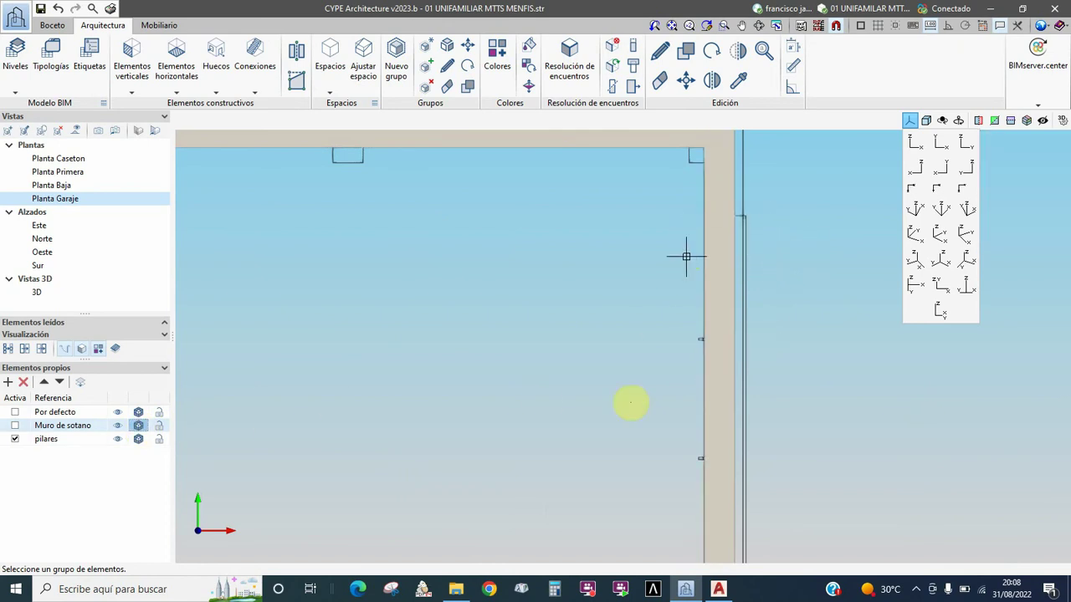
scroll(752, 263, down, 1)
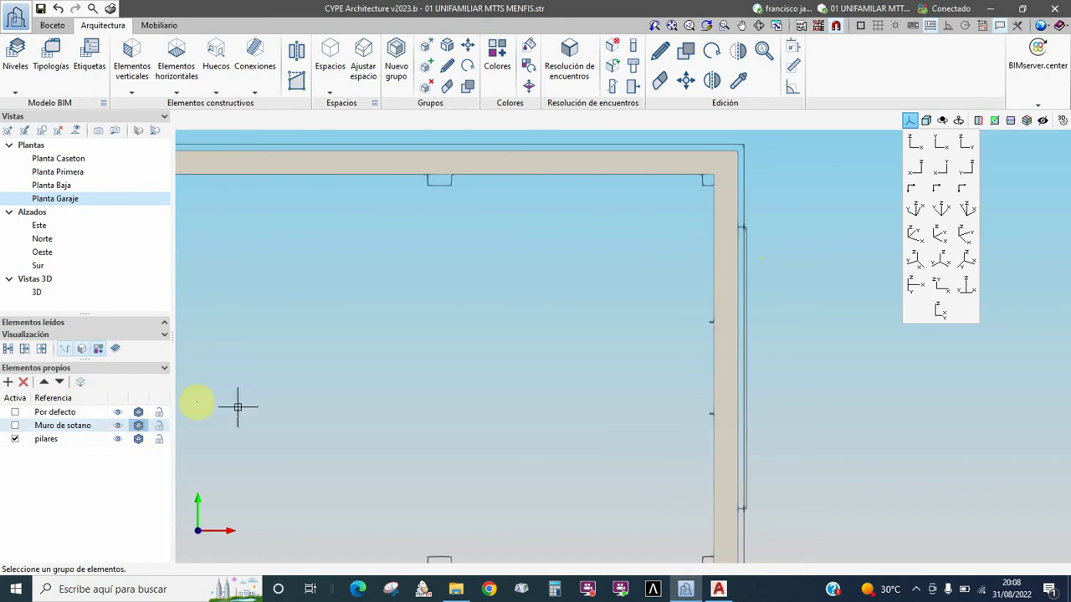
click(138, 426)
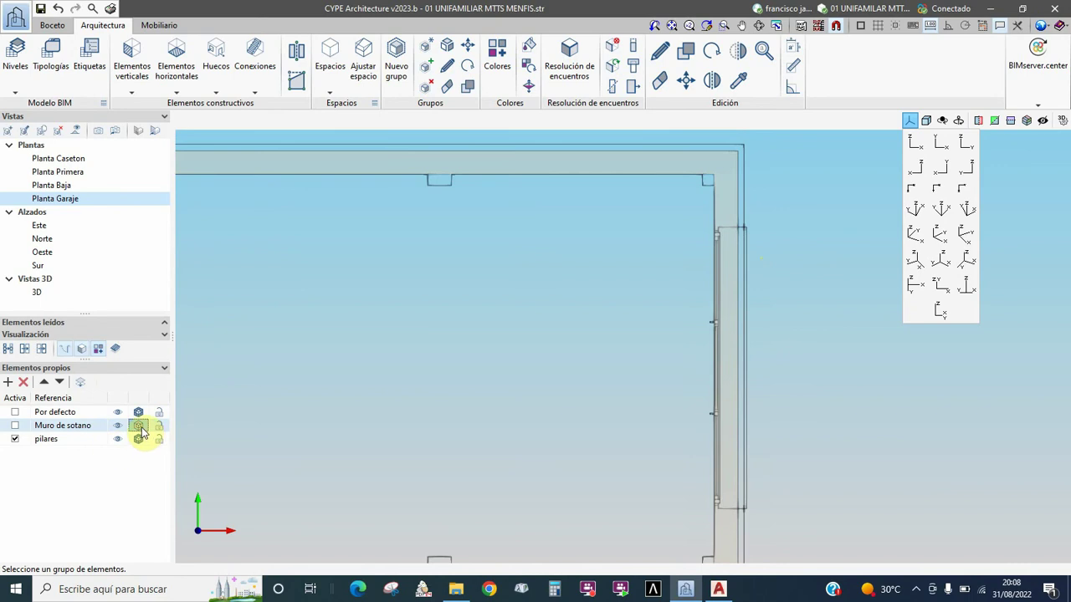
click(139, 427)
click(139, 426)
click(139, 426)
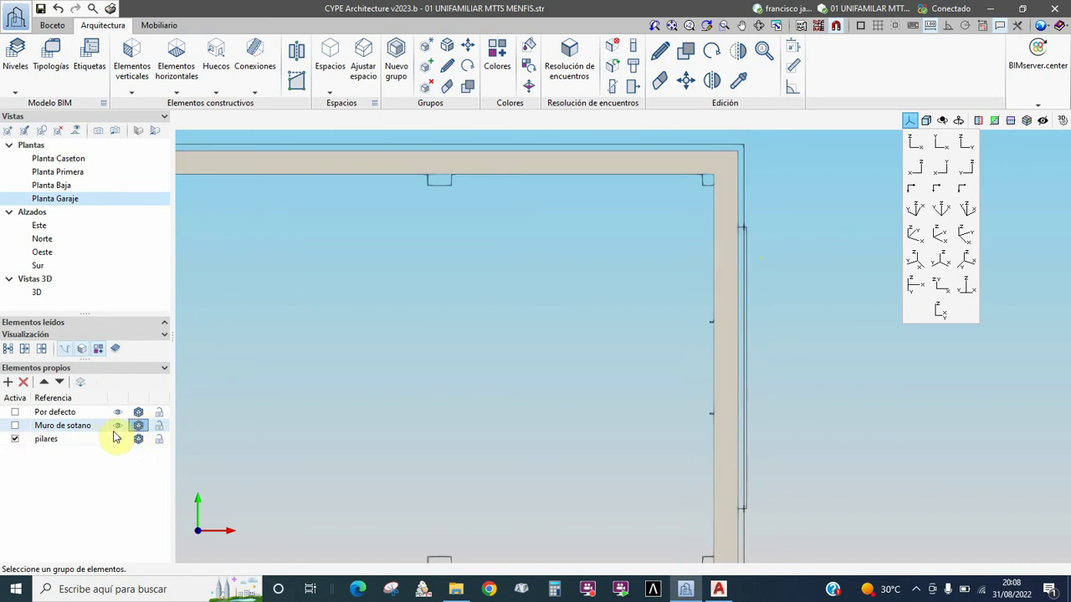
Hide the Muro de sotano walls and frame the garage's upper part
click(118, 426)
scroll(675, 354, down, 2)
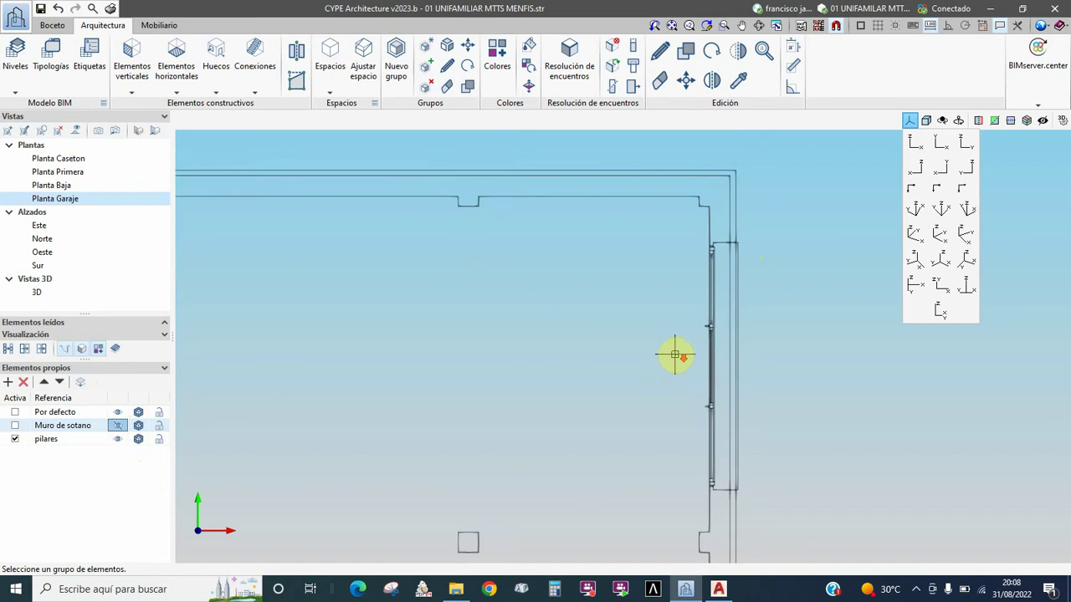
scroll(675, 354, down, 1)
scroll(675, 354, down, 1)
middle_drag(483, 341, 581, 297)
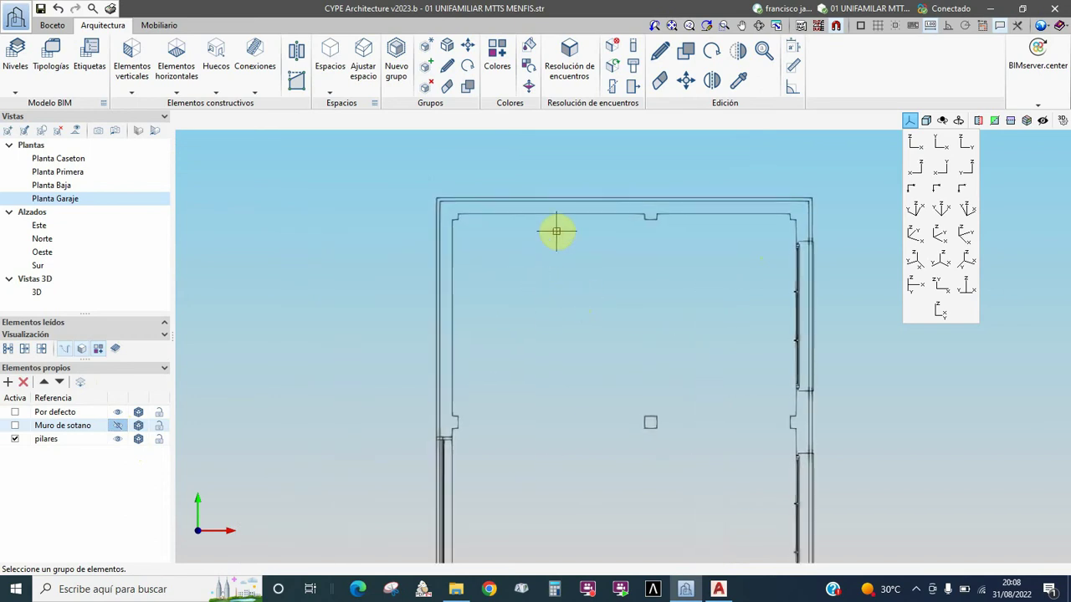
scroll(526, 184, up, 2)
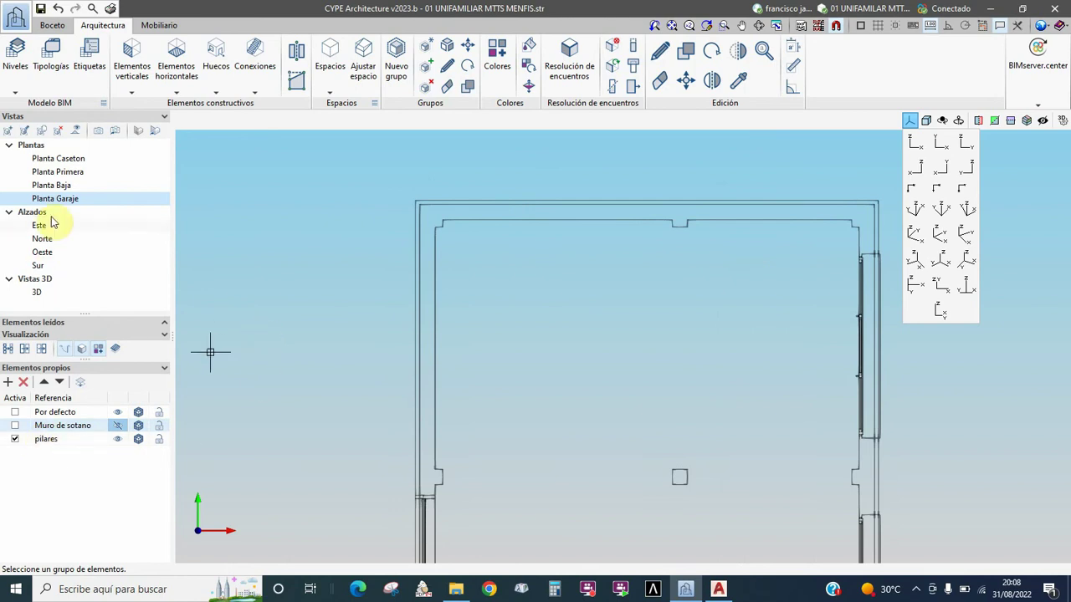
Check the '00 seccion tipo' section in AutoCAD 2018, then return to CYPE
click(719, 588)
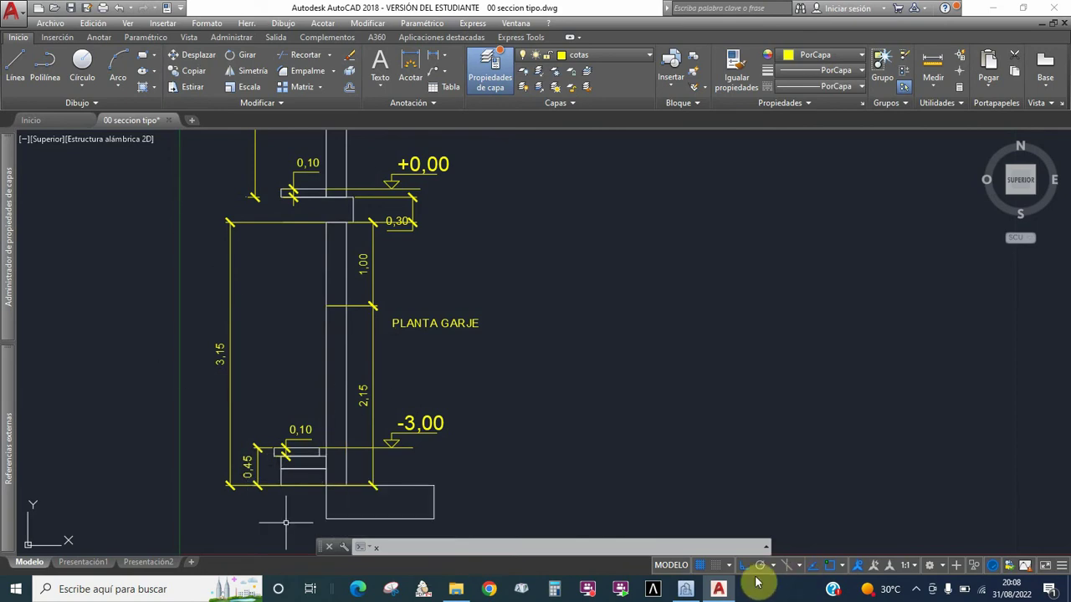
mouse_move(685, 588)
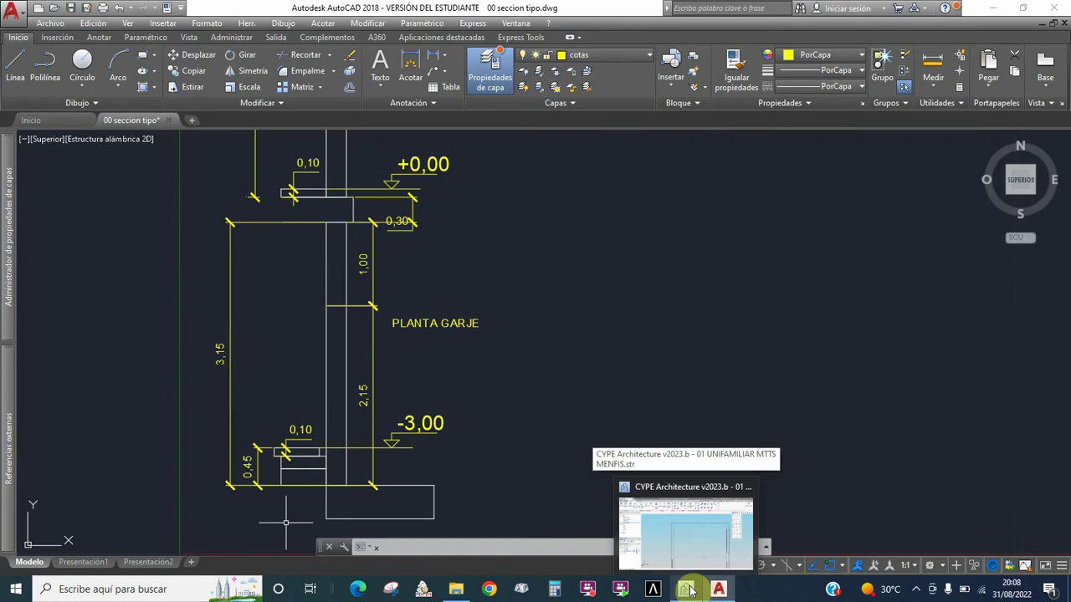
click(688, 589)
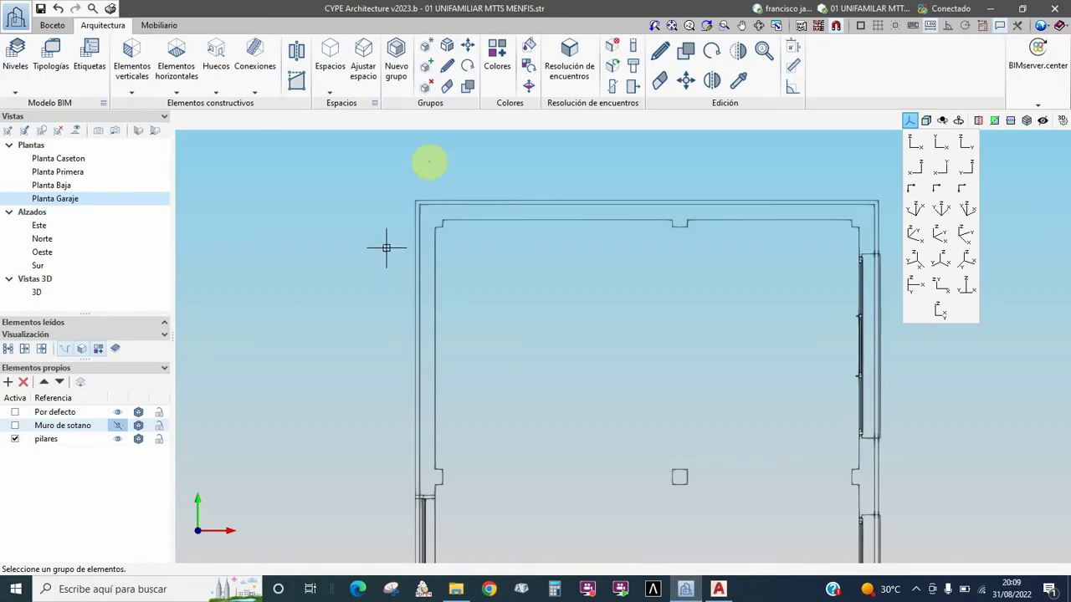
Set up the Pilar tool: height 3.15, offset -0.45, bottom-right insertion, snapping to templates
click(132, 92)
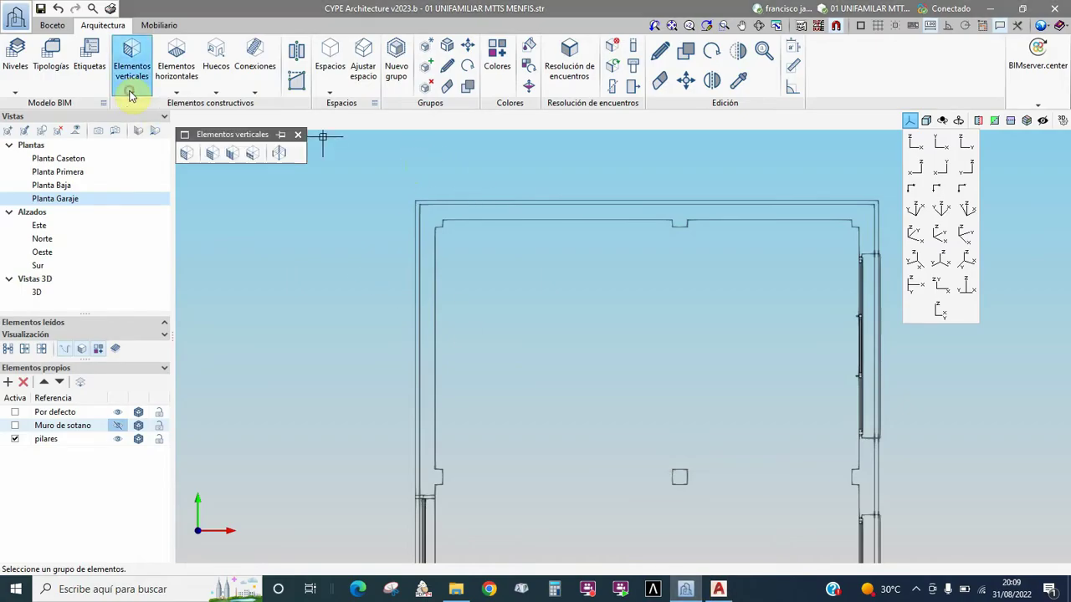
click(278, 154)
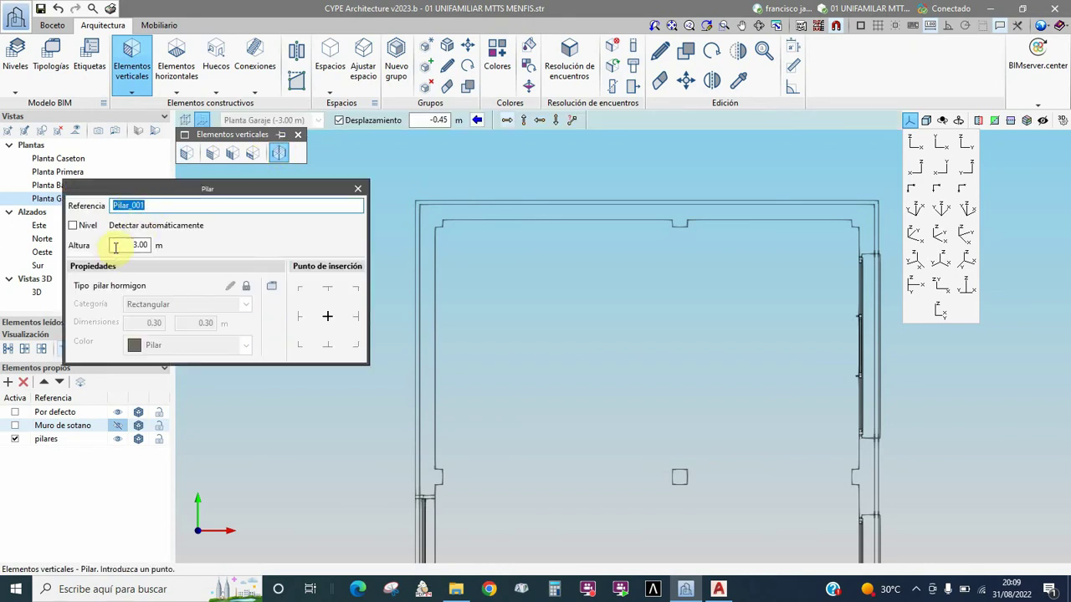
click(717, 589)
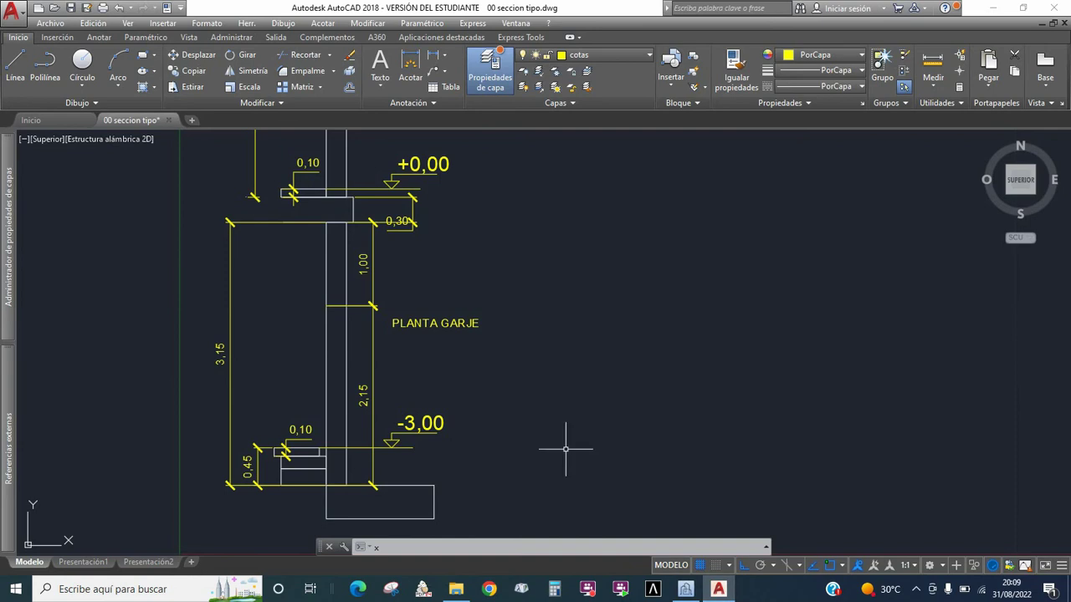
click(685, 589)
drag(119, 244, 161, 244)
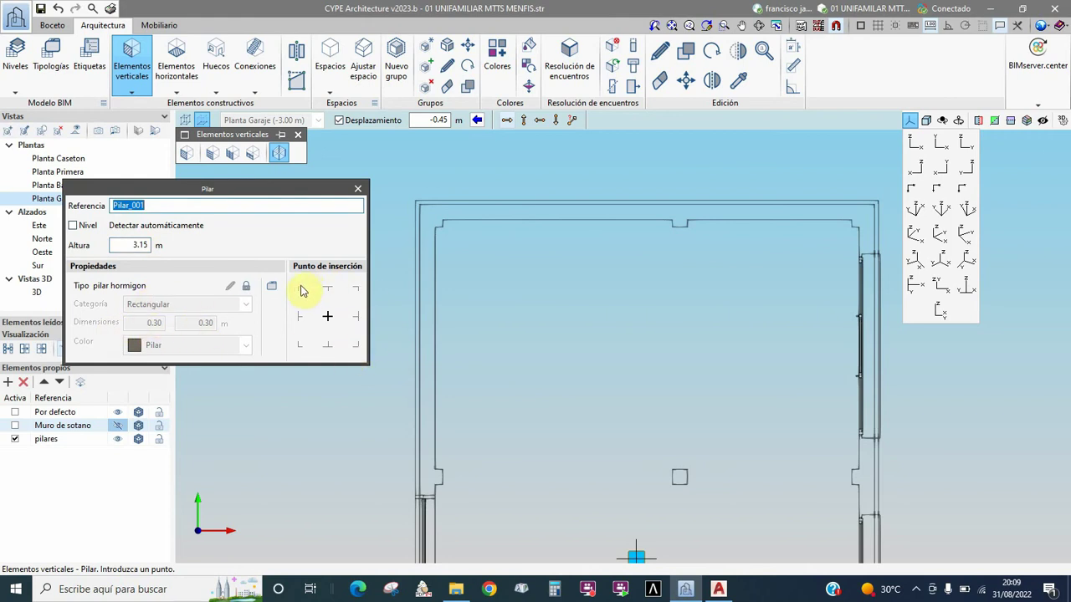
click(357, 348)
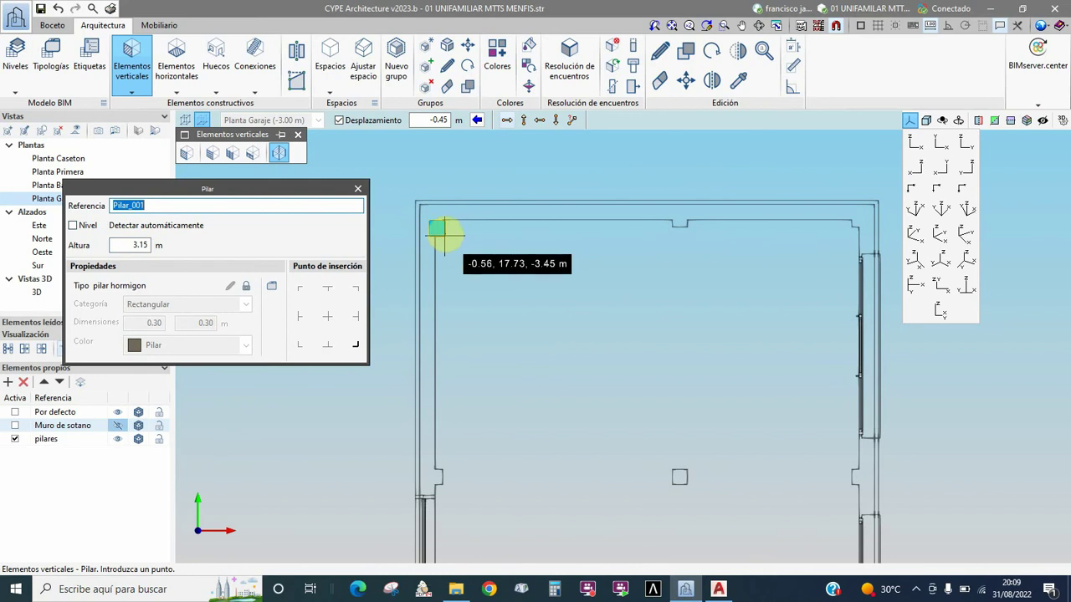
click(202, 123)
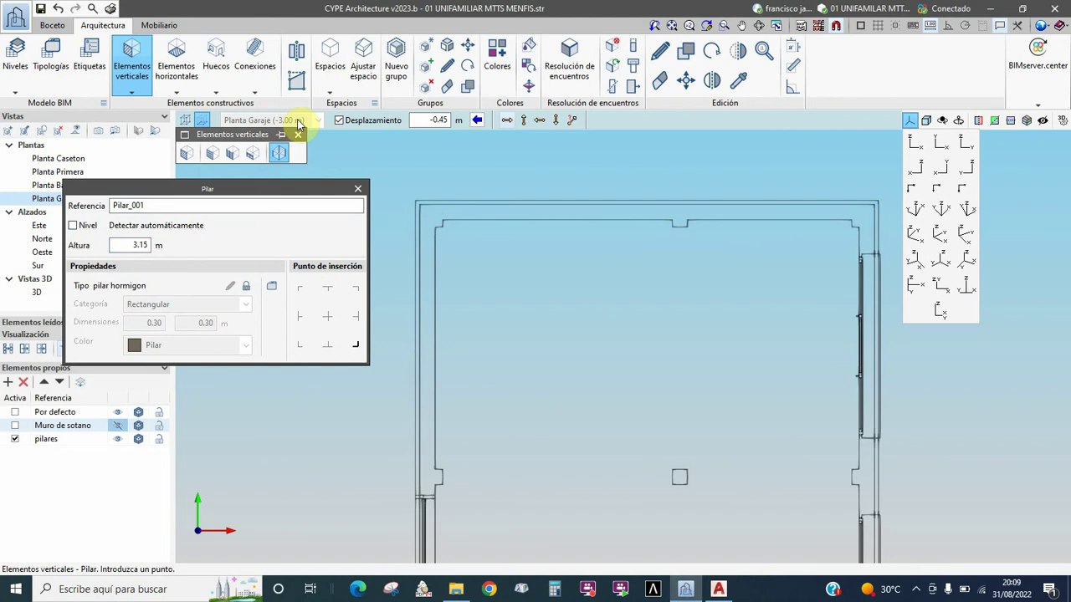
double_click(433, 120)
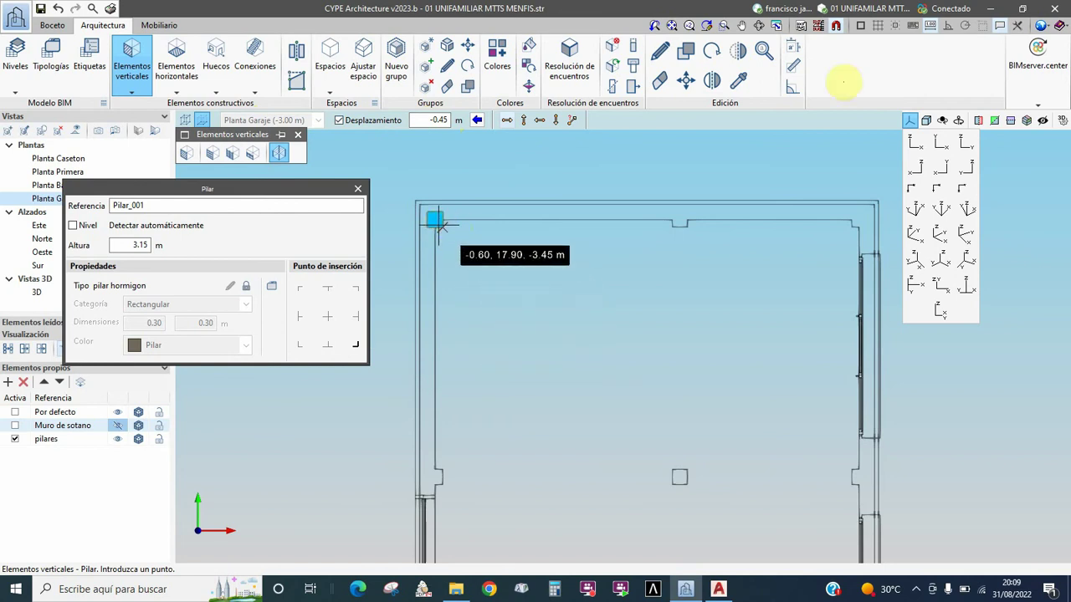
click(837, 26)
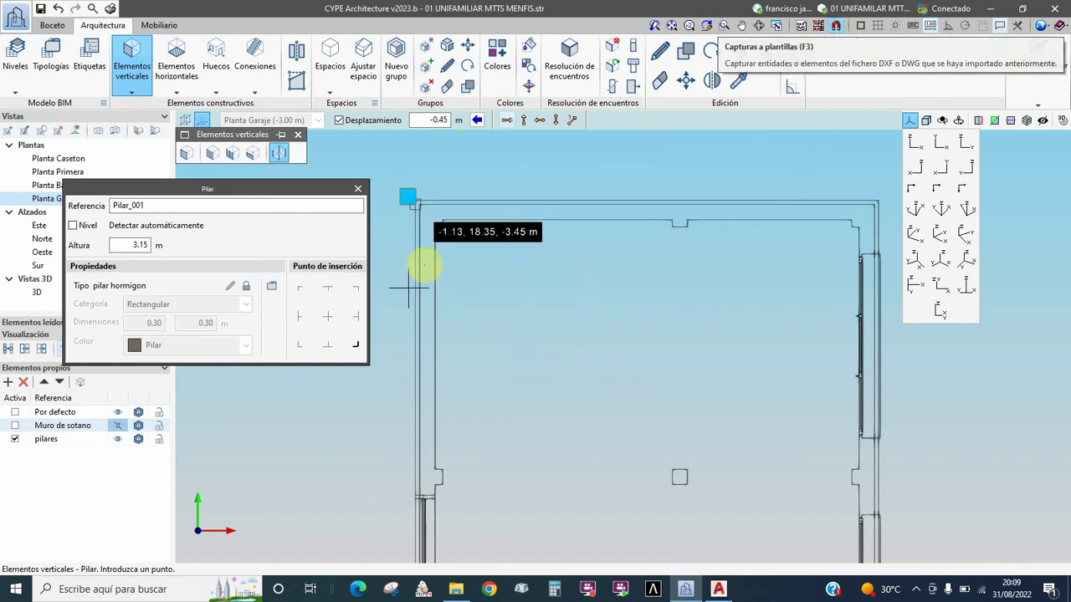
scroll(435, 240, up, 1)
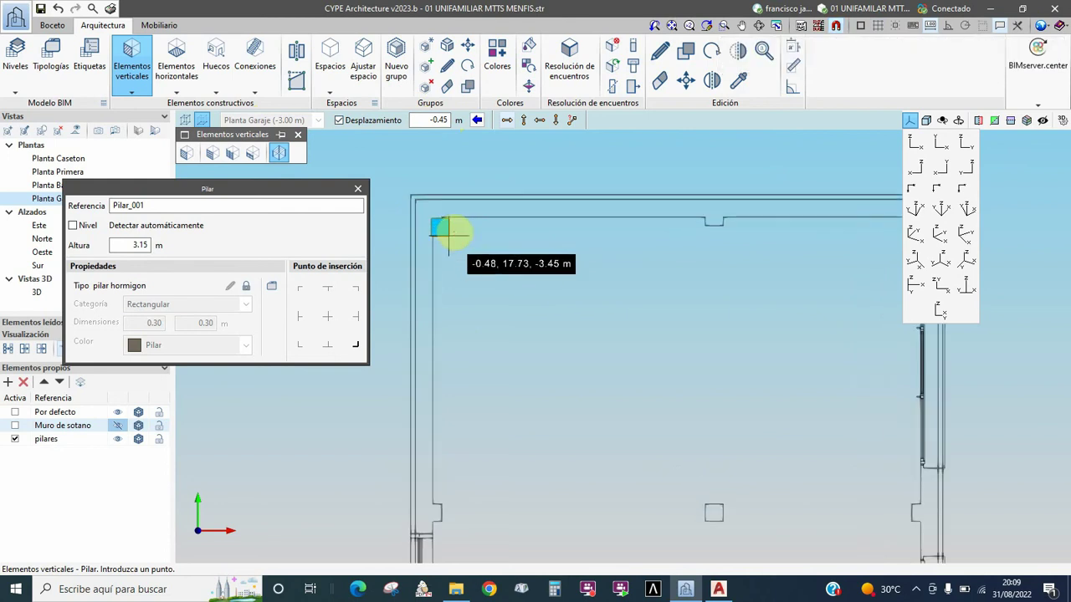
Place pillars at the top-left, mid-top and top-right corners, right wall and central grid point
click(442, 231)
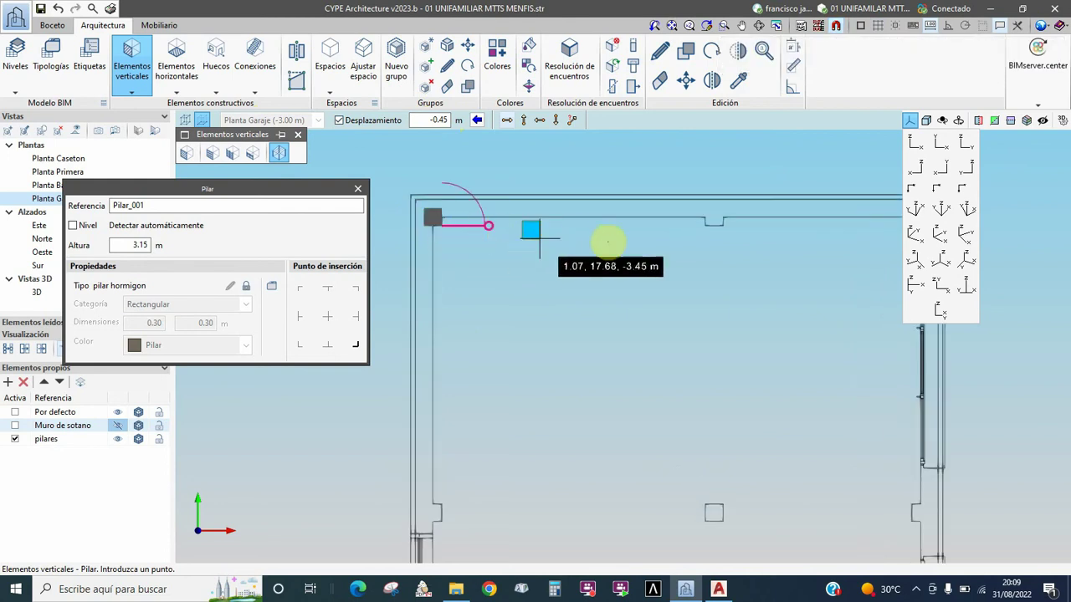
click(714, 220)
scroll(629, 289, down, 1)
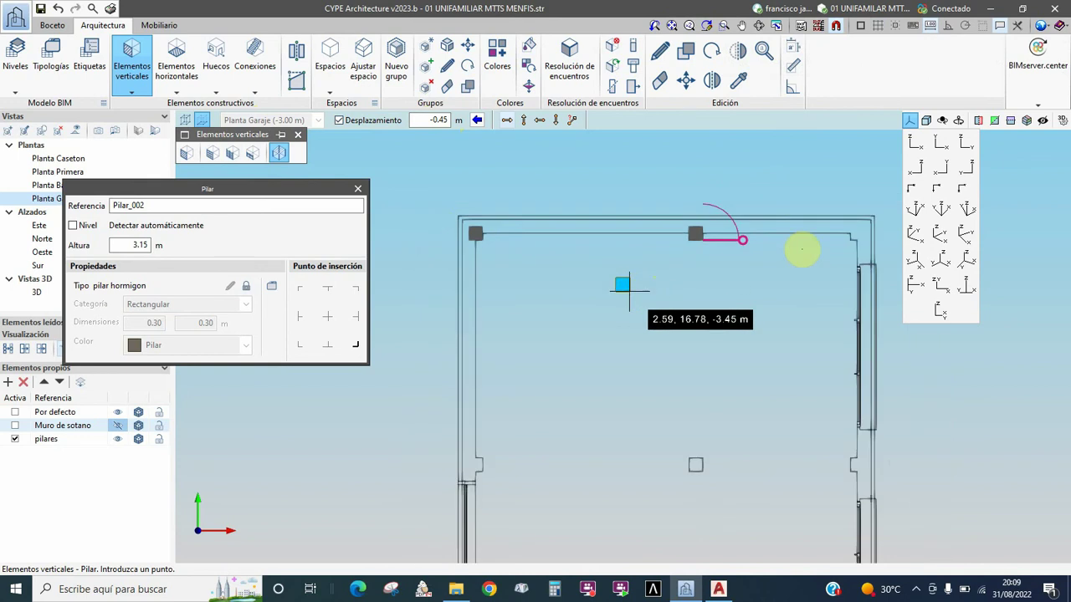
click(915, 143)
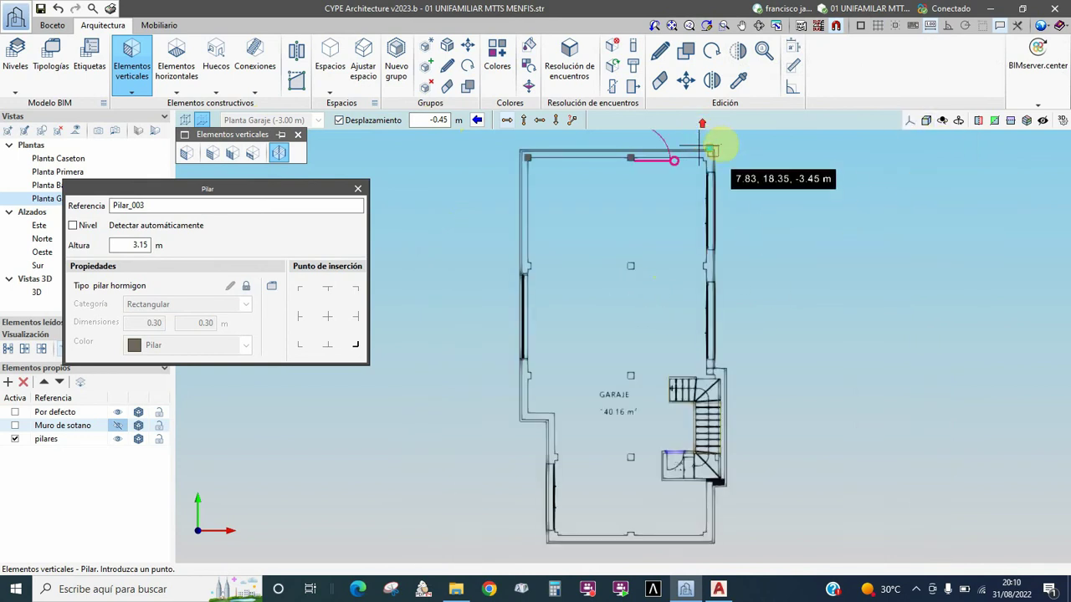
scroll(710, 136, up, 1)
scroll(717, 143, up, 1)
scroll(723, 149, up, 1)
scroll(721, 151, up, 1)
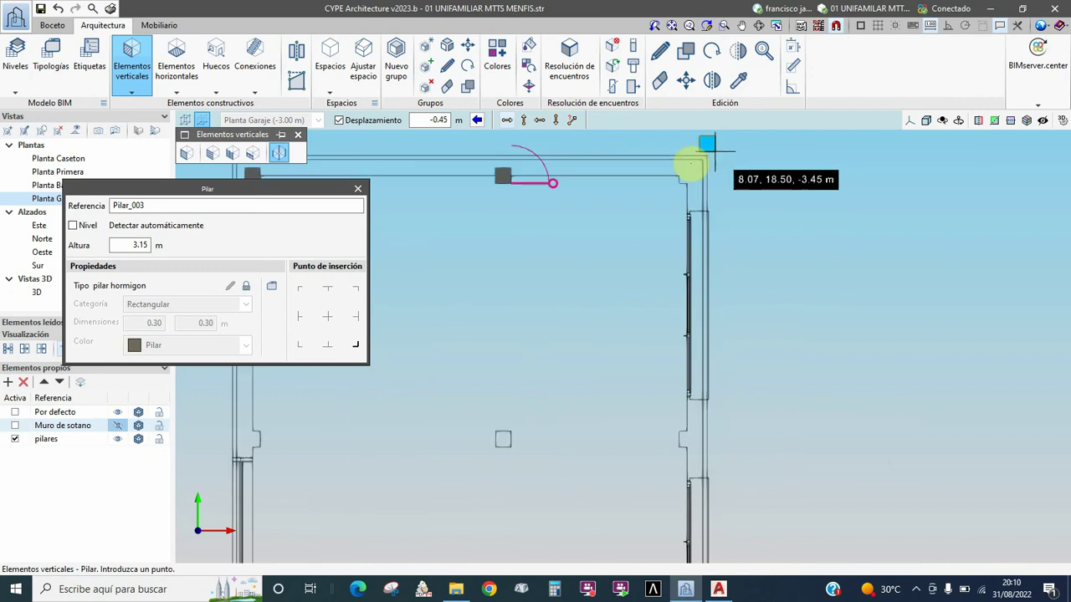
click(299, 346)
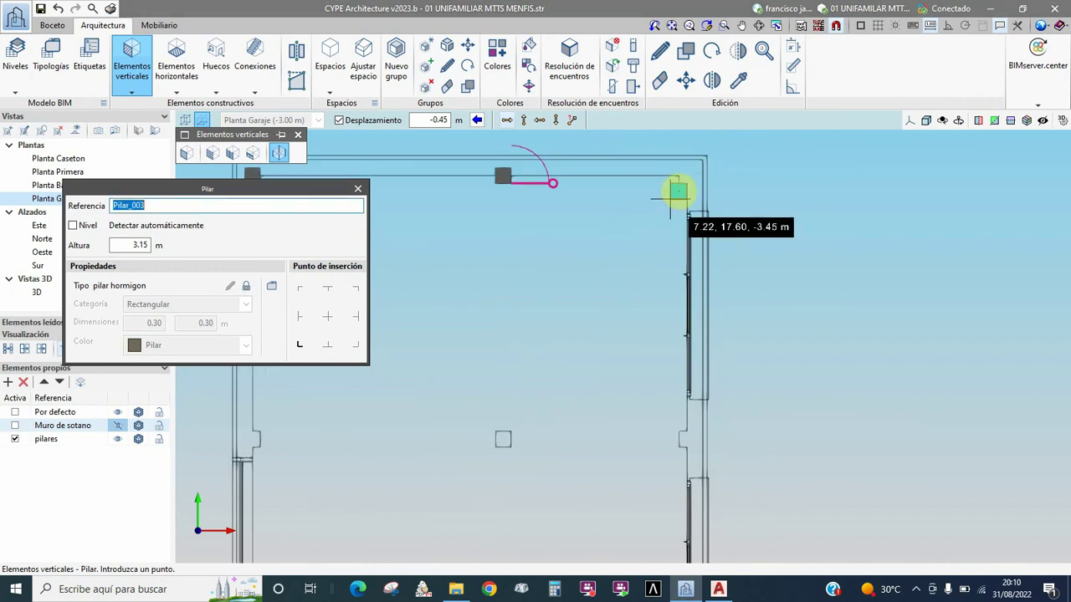
click(686, 176)
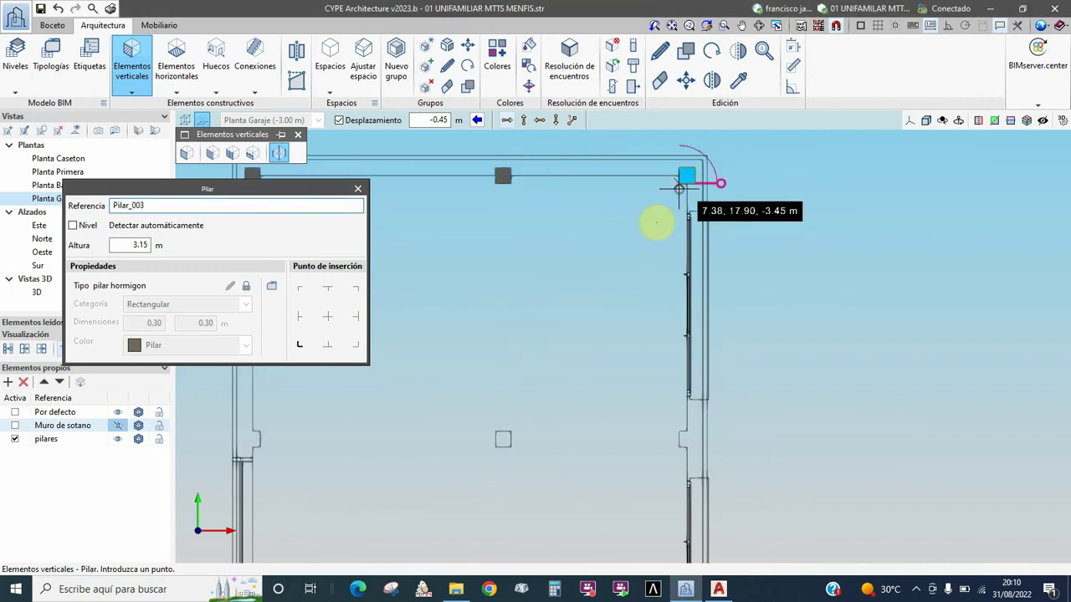
click(679, 451)
click(497, 447)
Place pillars on the left wall, central grid squares and both staircase corners
click(356, 345)
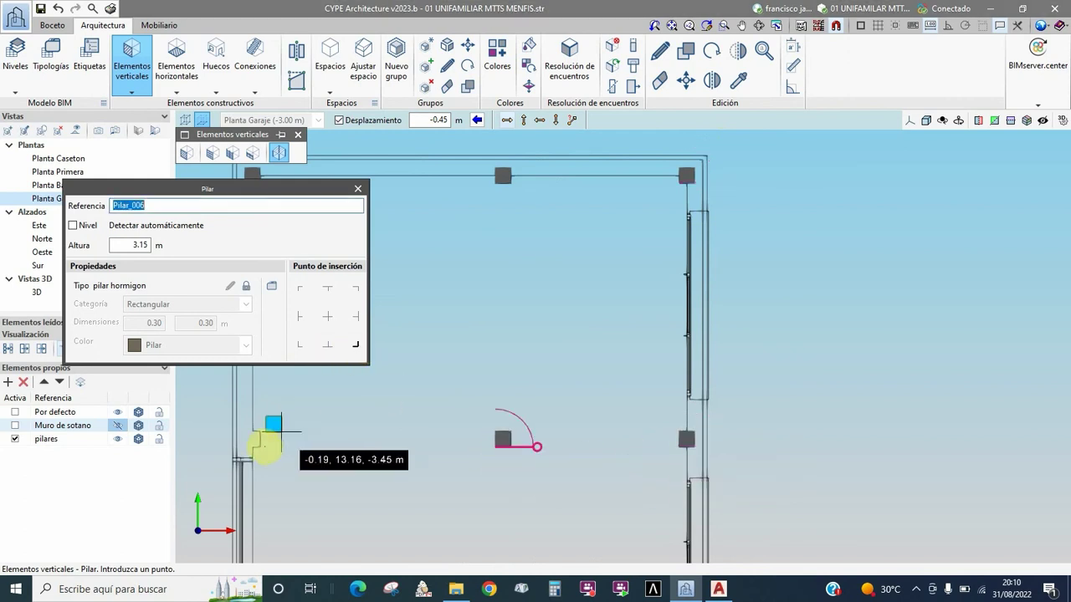
click(272, 427)
mouse_move(491, 231)
middle_down()
mouse_move(634, 354)
mouse_move(735, 309)
middle_up()
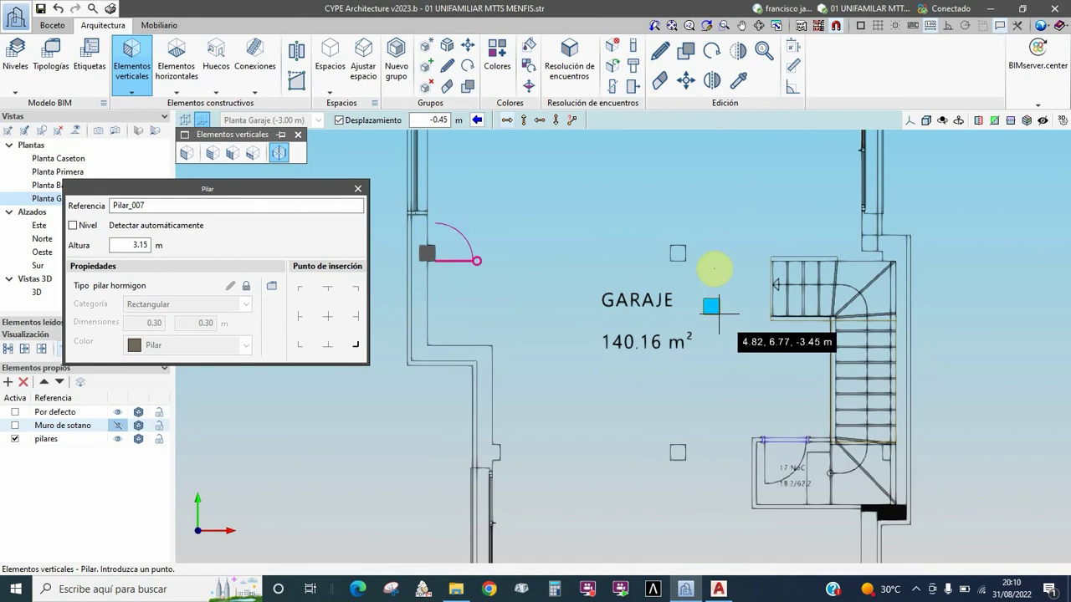
click(677, 254)
click(299, 344)
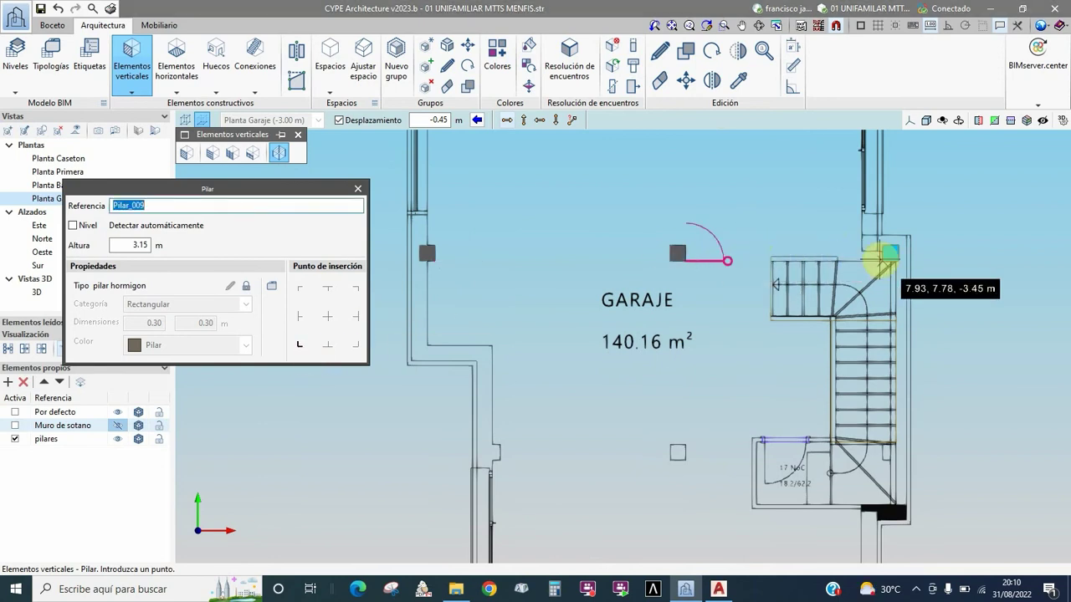
click(889, 252)
click(887, 454)
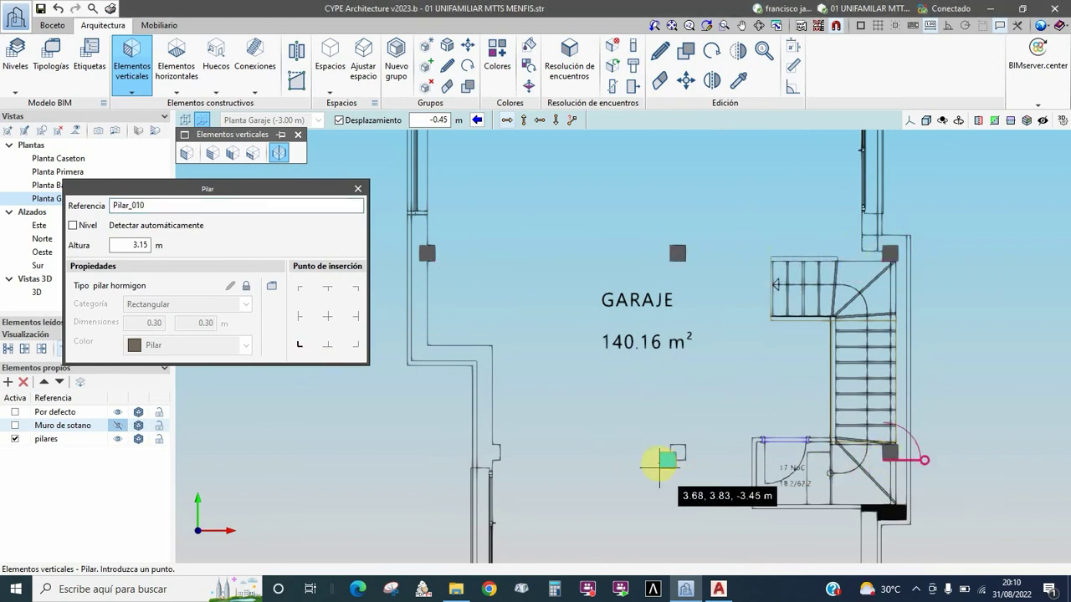
click(678, 452)
click(356, 345)
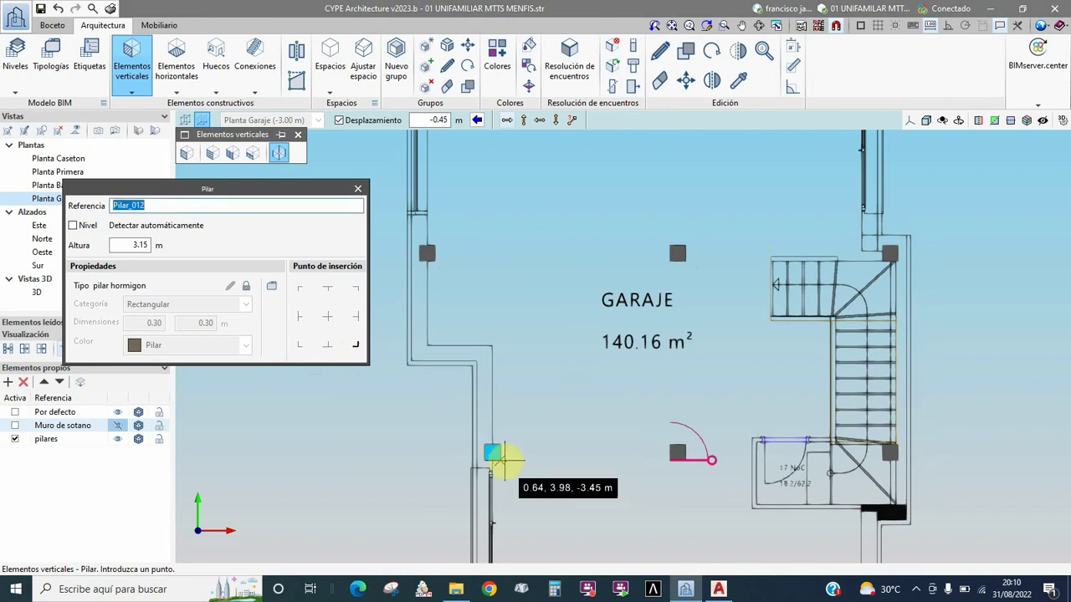
click(493, 452)
Place pillars at the bottom-left corner and midway along the bottom wall, then exit
middle_drag(628, 497, 608, 277)
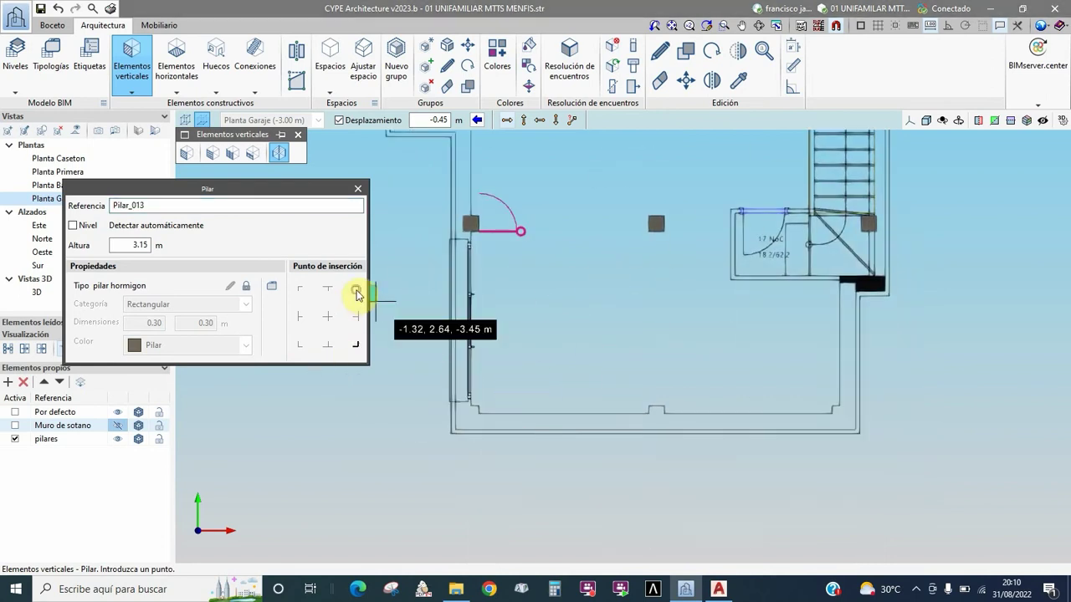
click(356, 288)
click(470, 413)
click(656, 412)
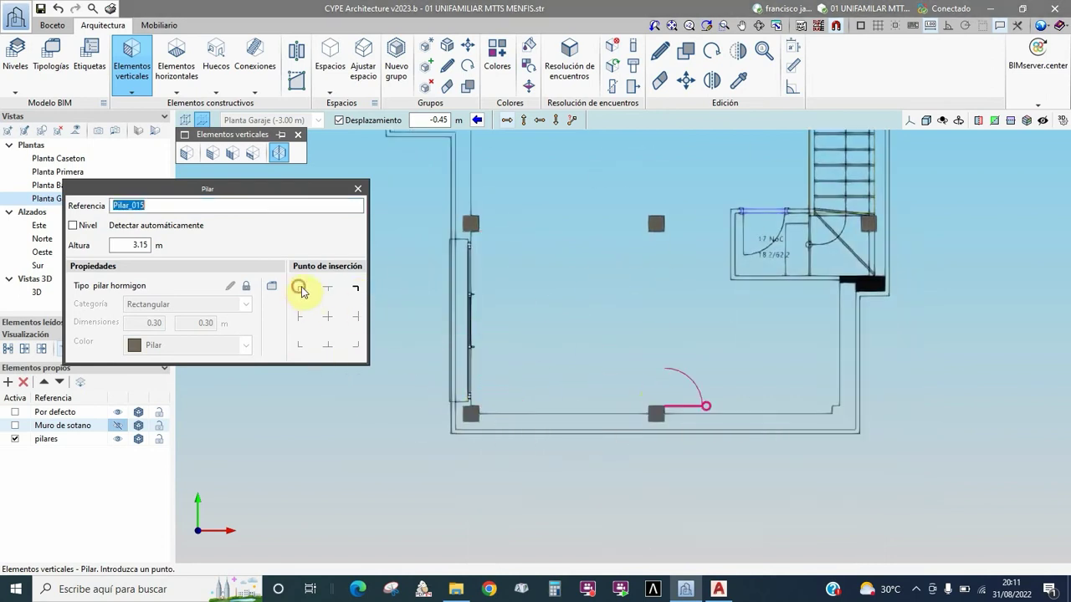
click(300, 288)
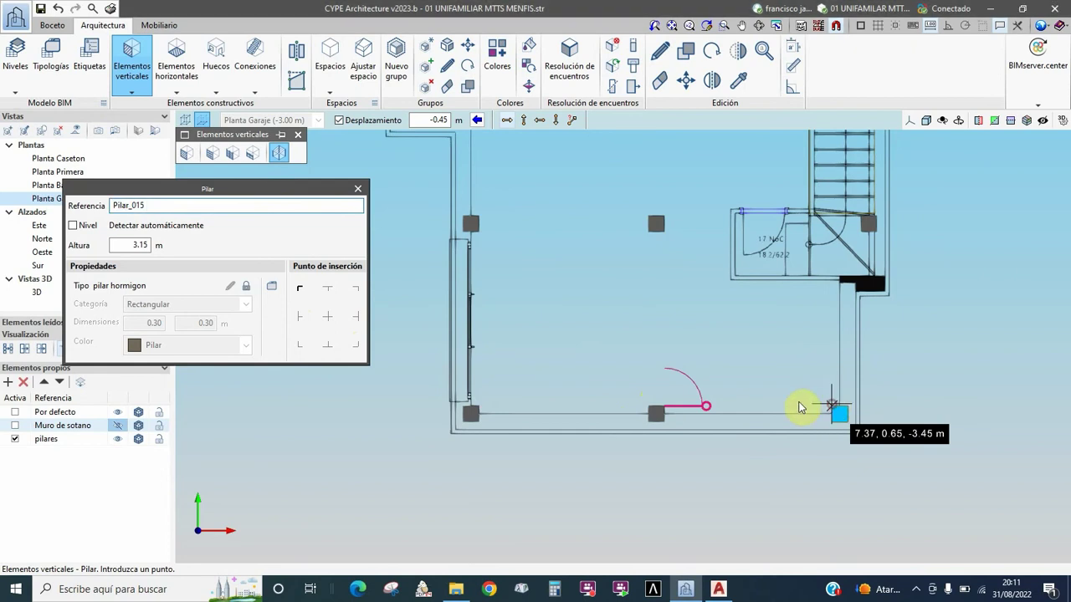
scroll(712, 387, down, 1)
scroll(711, 387, down, 1)
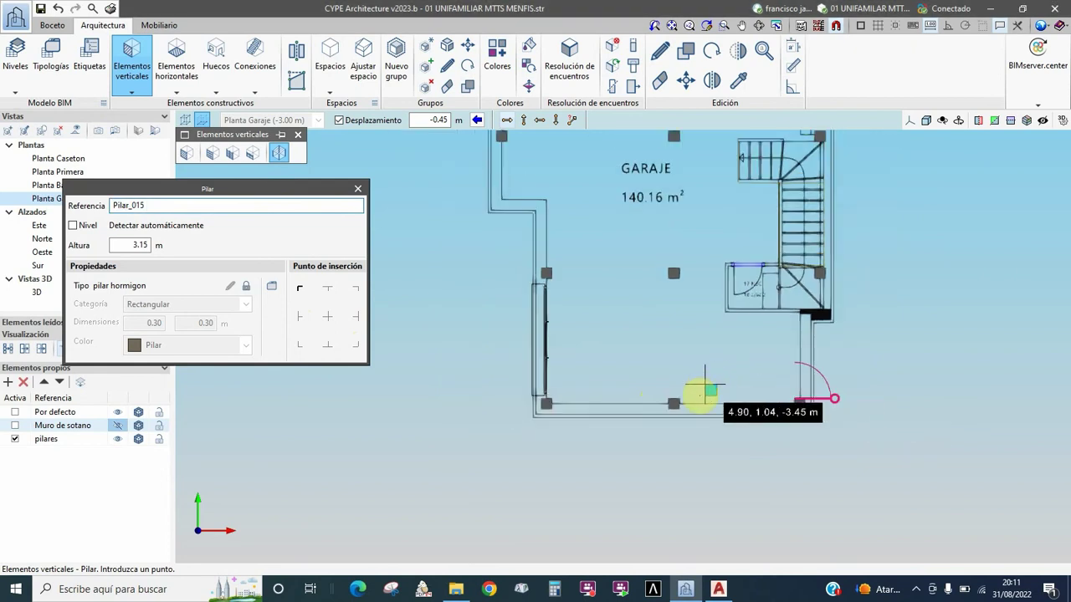
scroll(700, 390, down, 1)
key(Escape)
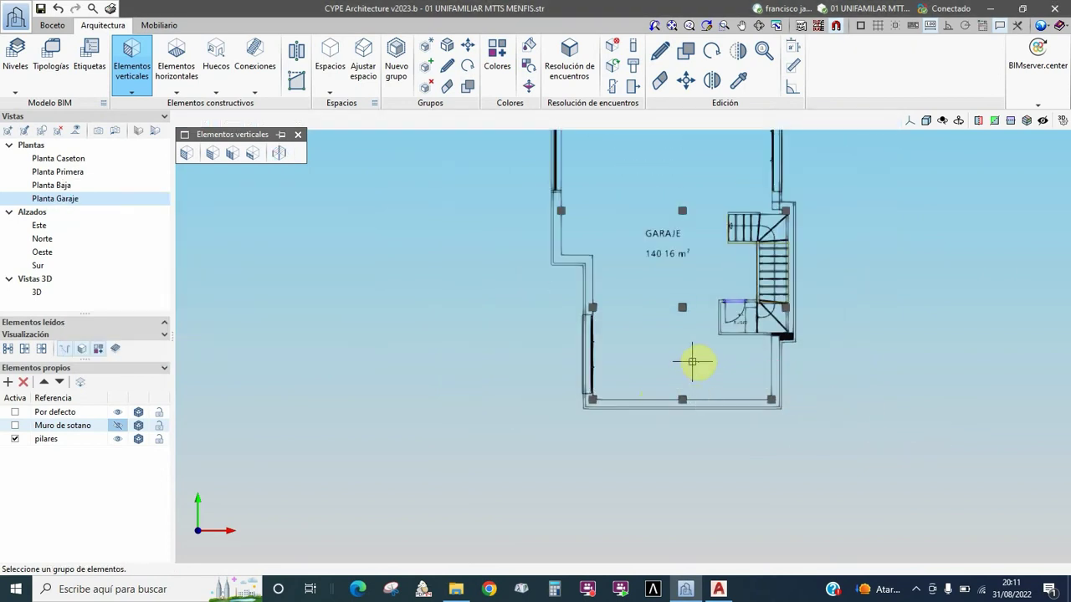
Orbit the garage level into 3D to inspect the pillars, then switch to Planta Baja
middle_drag(651, 405, 647, 409)
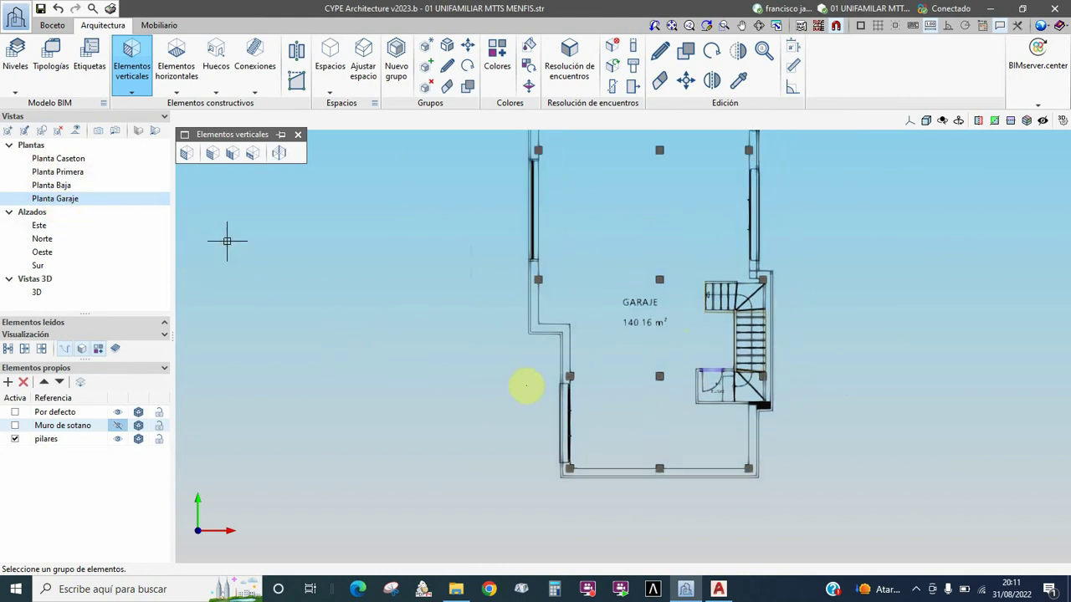
mouse_move(544, 364)
shift+middle_down()
mouse_move(584, 294)
mouse_move(585, 358)
shift+middle_up()
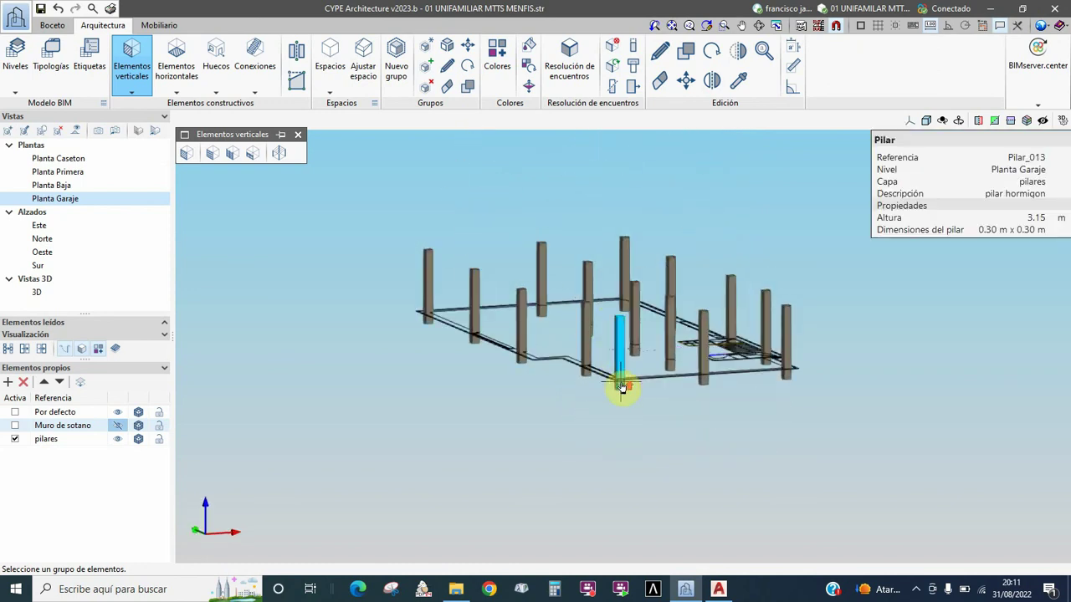
scroll(621, 387, up, 3)
scroll(621, 387, up, 2)
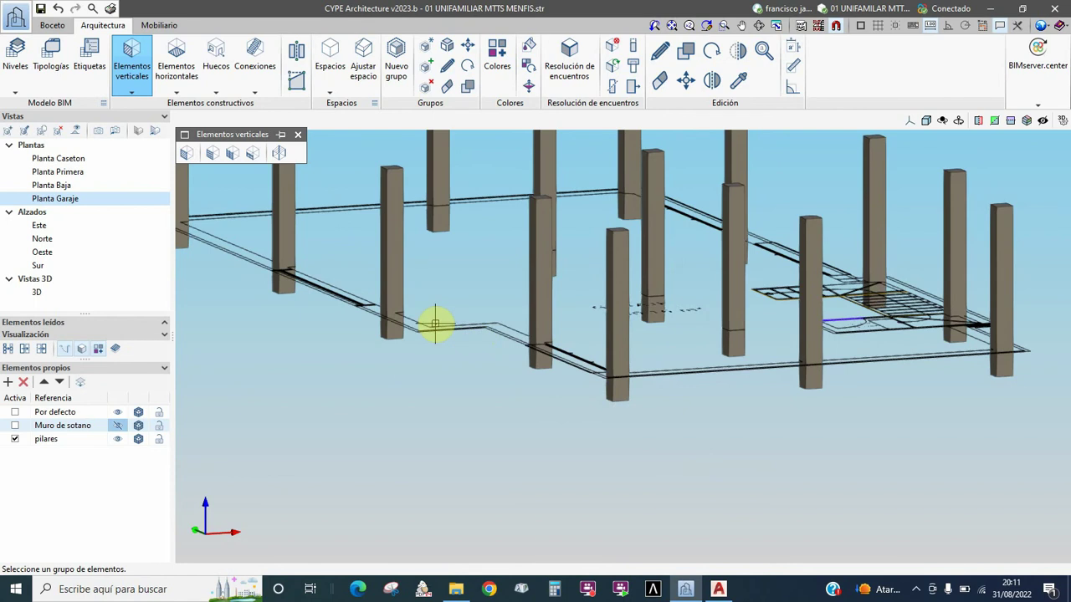
scroll(626, 335, down, 2)
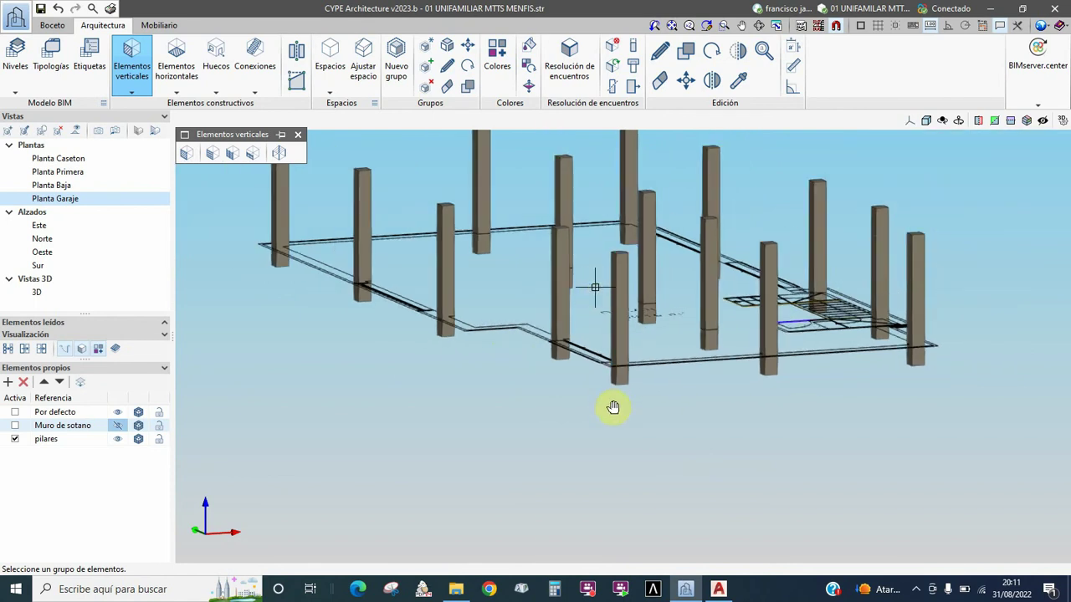
middle_drag(613, 408, 611, 407)
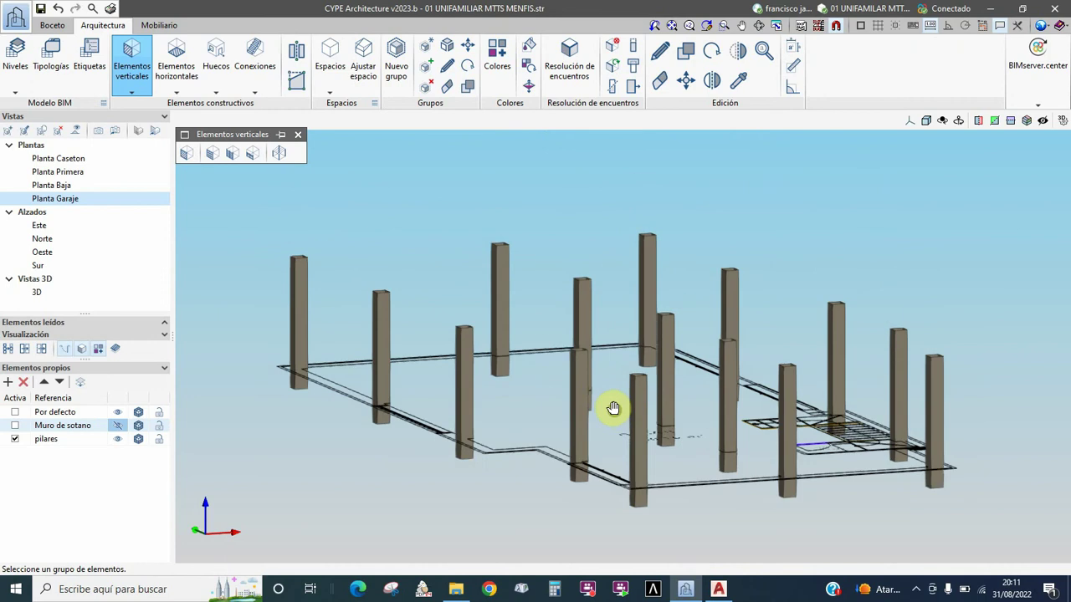
click(60, 185)
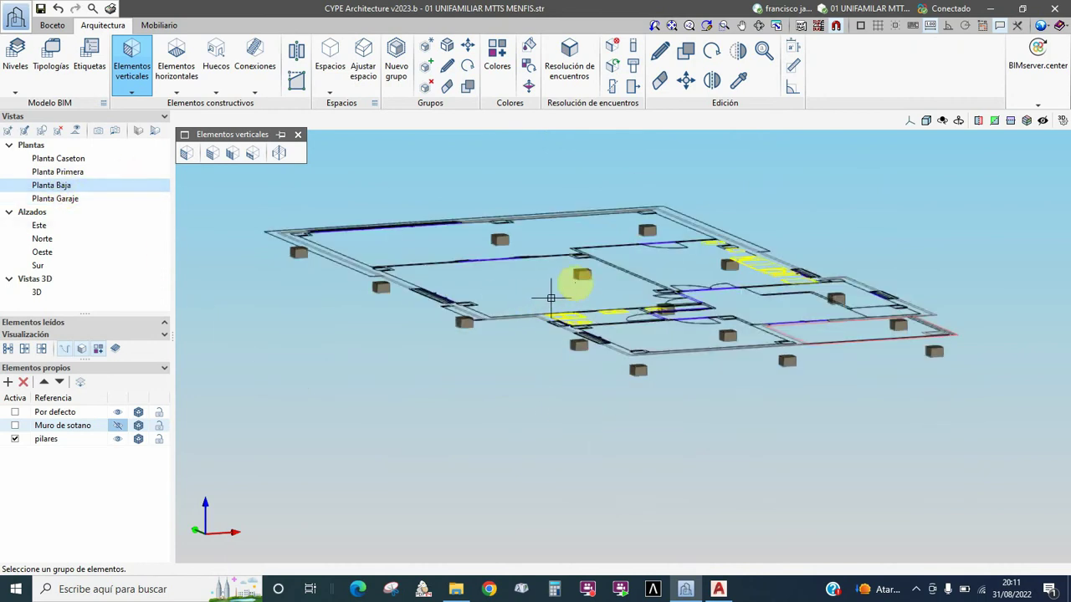
right_click(83, 187)
click(122, 194)
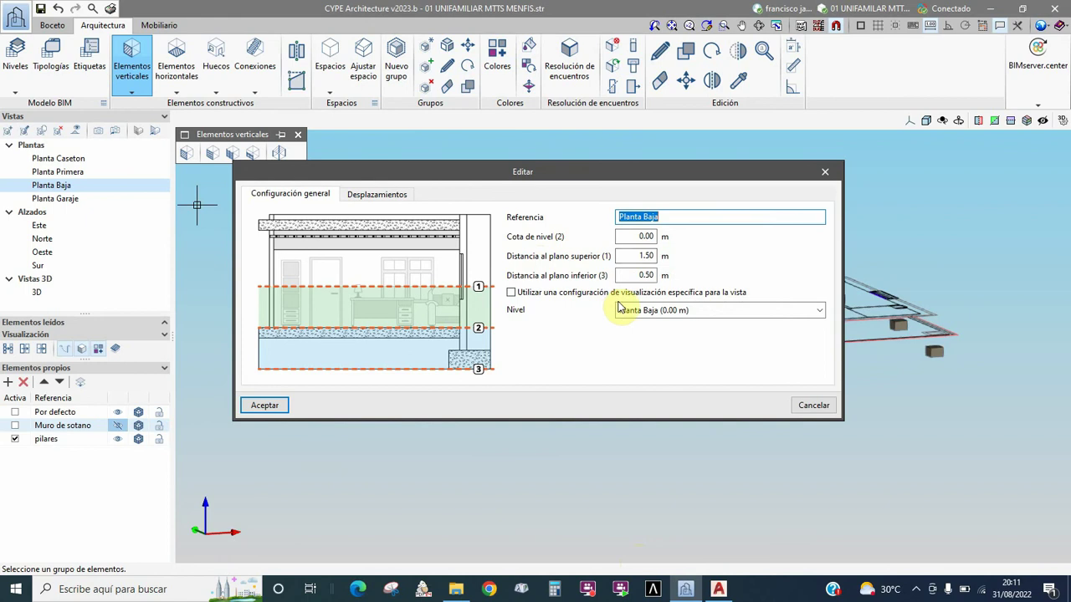
click(264, 405)
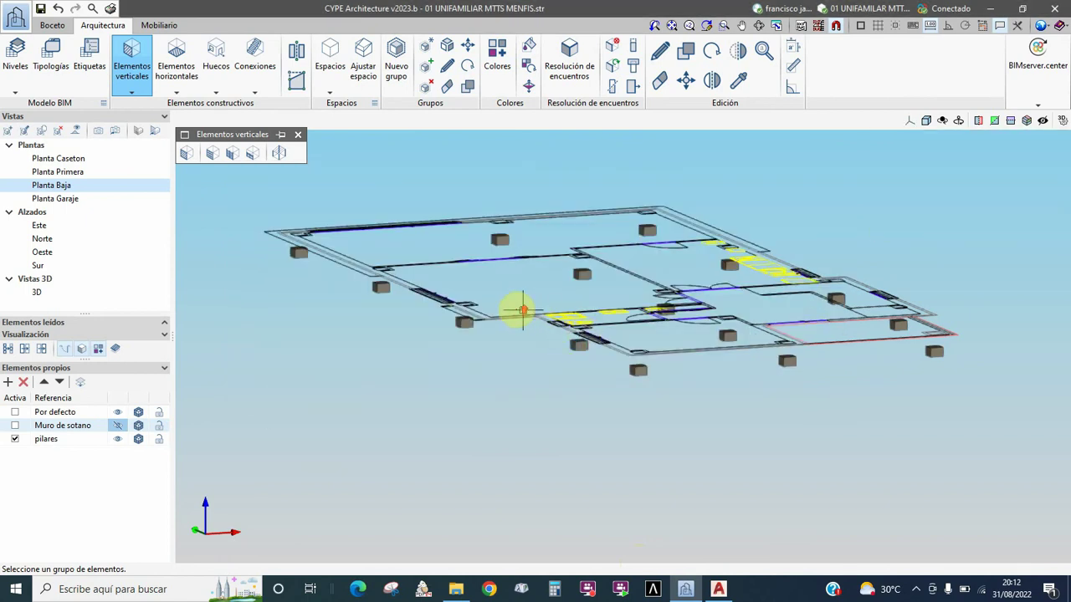
scroll(522, 310, up, 2)
scroll(476, 304, up, 1)
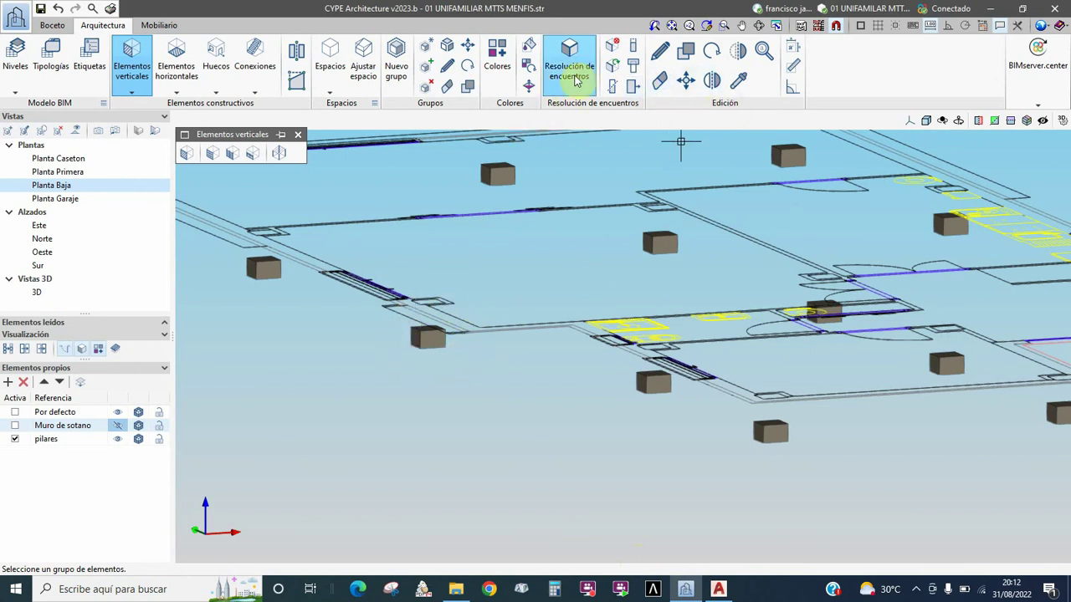
mouse_move(787, 156)
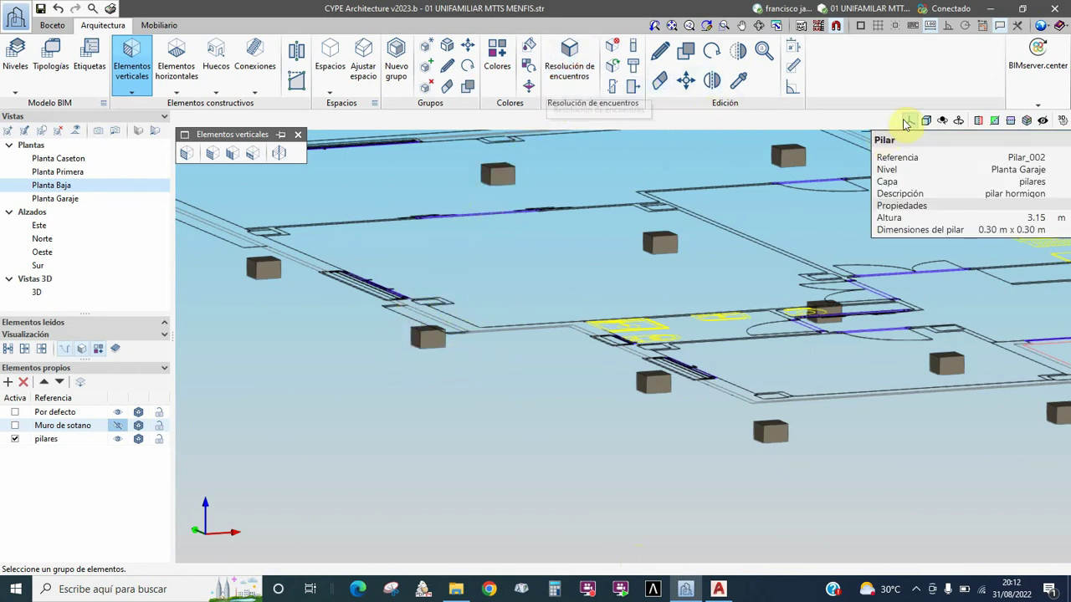
View Planta Baja from the top and select the top-left corner pillar to check it
click(910, 121)
click(940, 147)
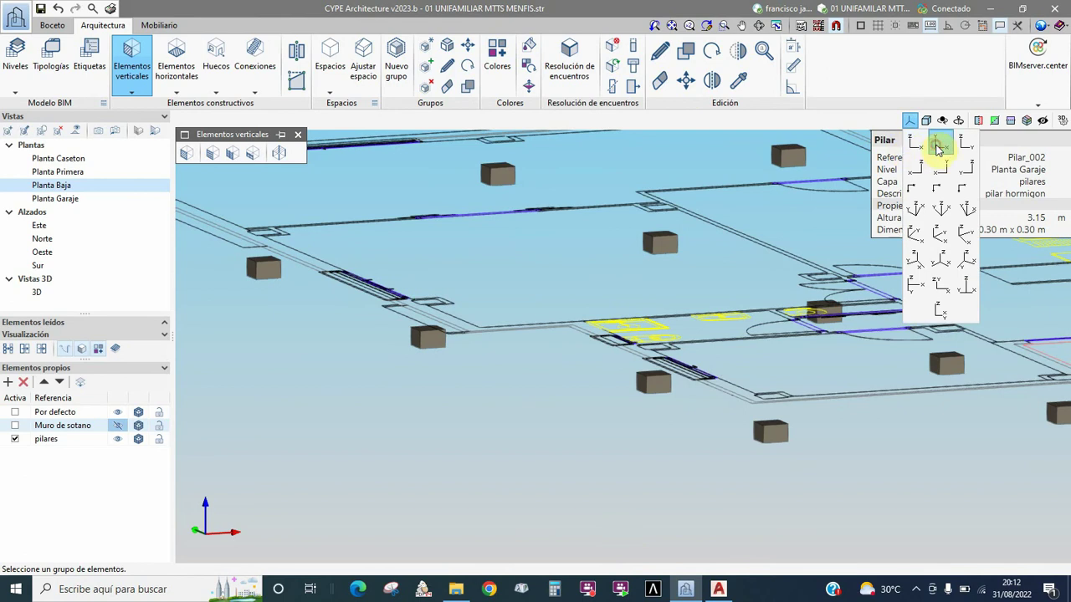
scroll(548, 153, up, 1)
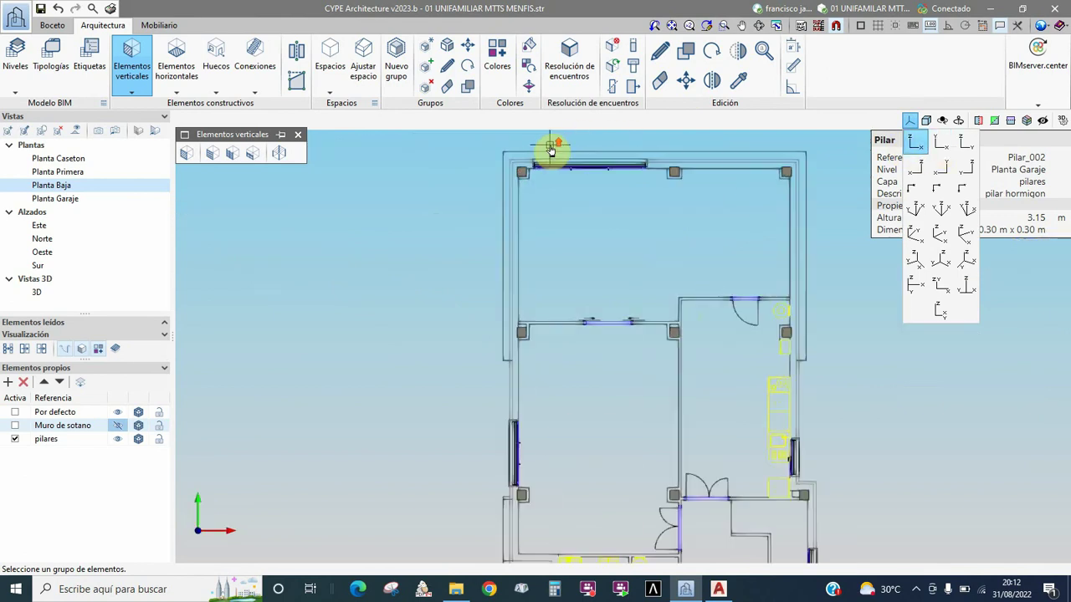
scroll(528, 162, up, 1)
scroll(525, 165, up, 1)
scroll(525, 165, up, 1)
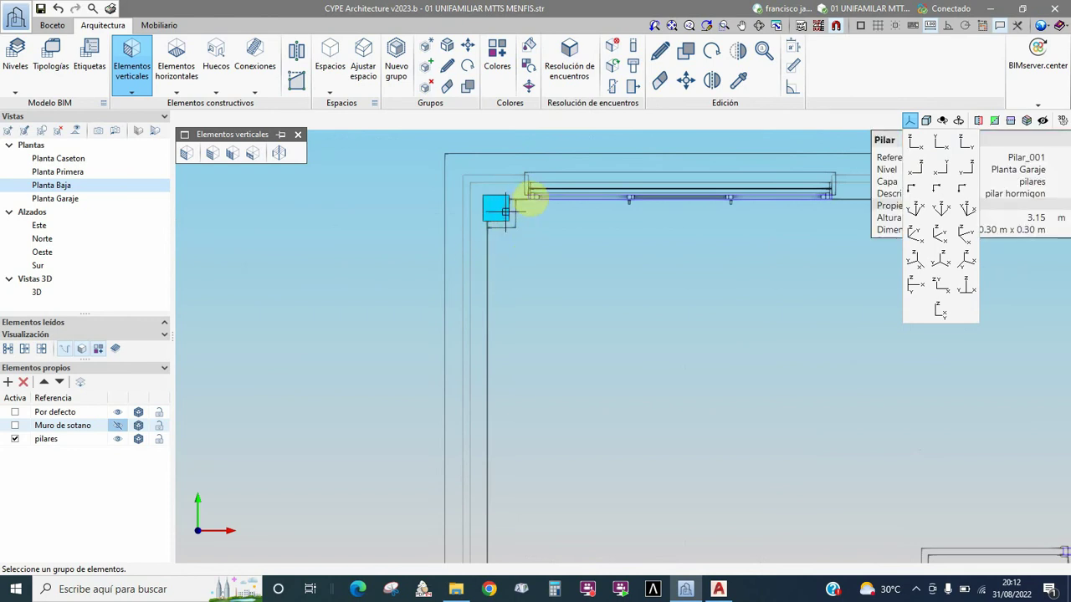
click(497, 209)
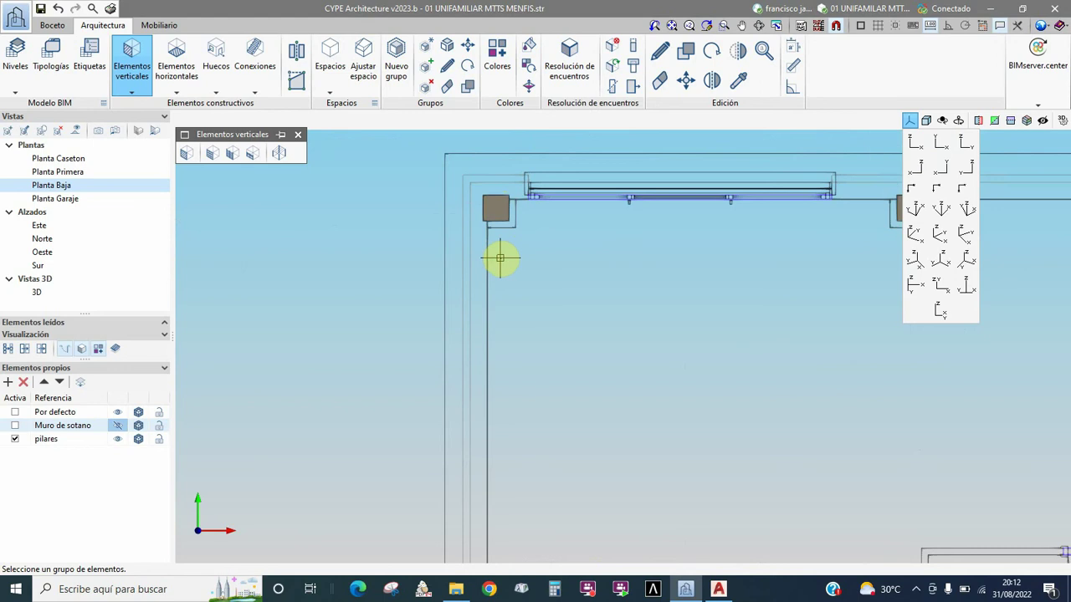
scroll(497, 255, down, 3)
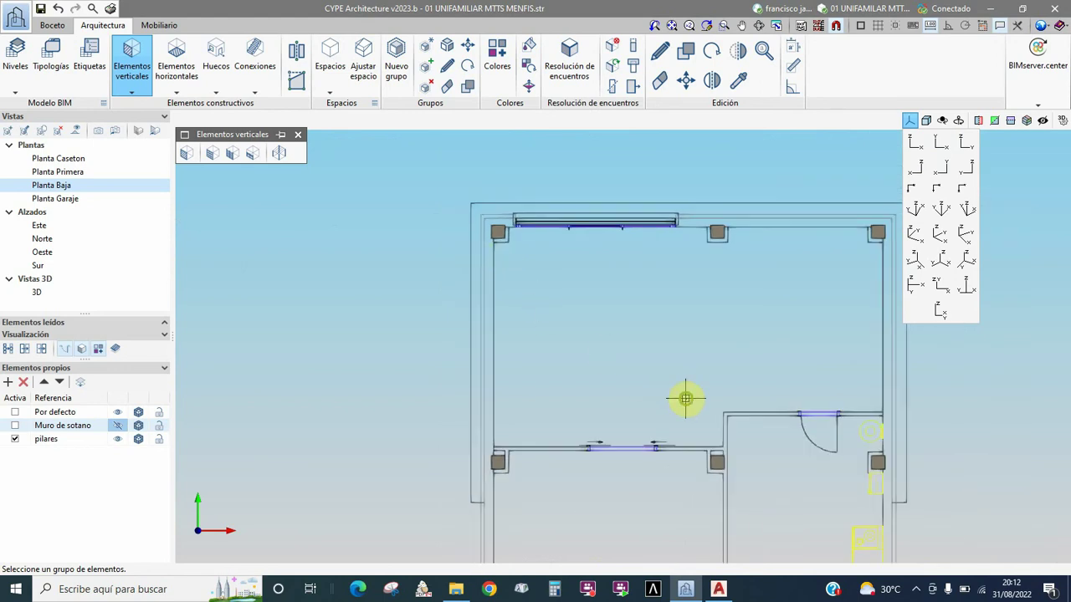
middle_drag(686, 396, 644, 330)
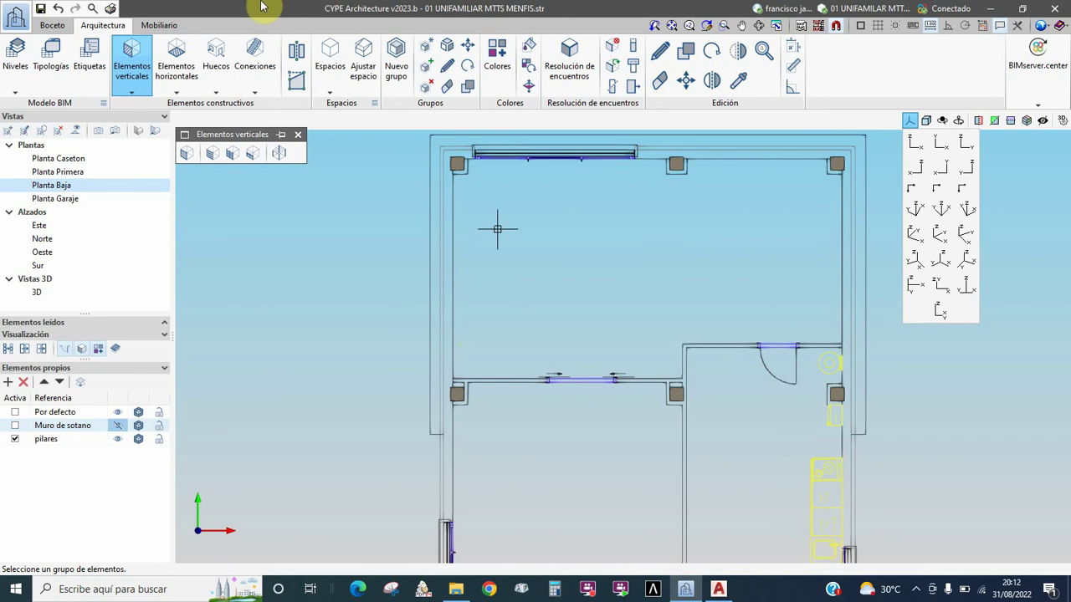
Use Copiar de otro nivel to copy only Pilares from Planta Garaje to Planta Baja
click(15, 91)
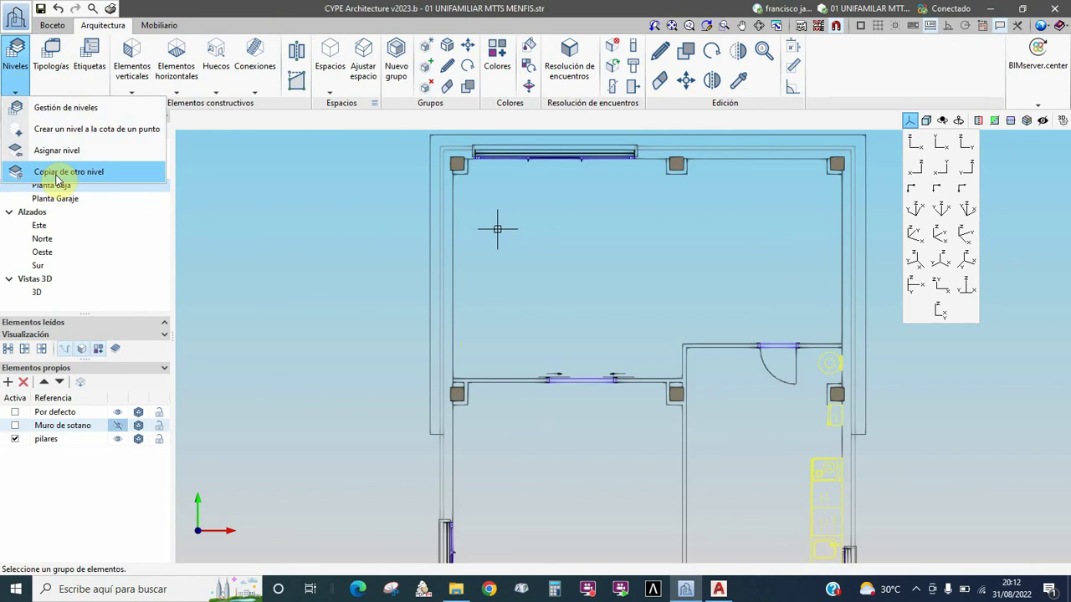
click(56, 176)
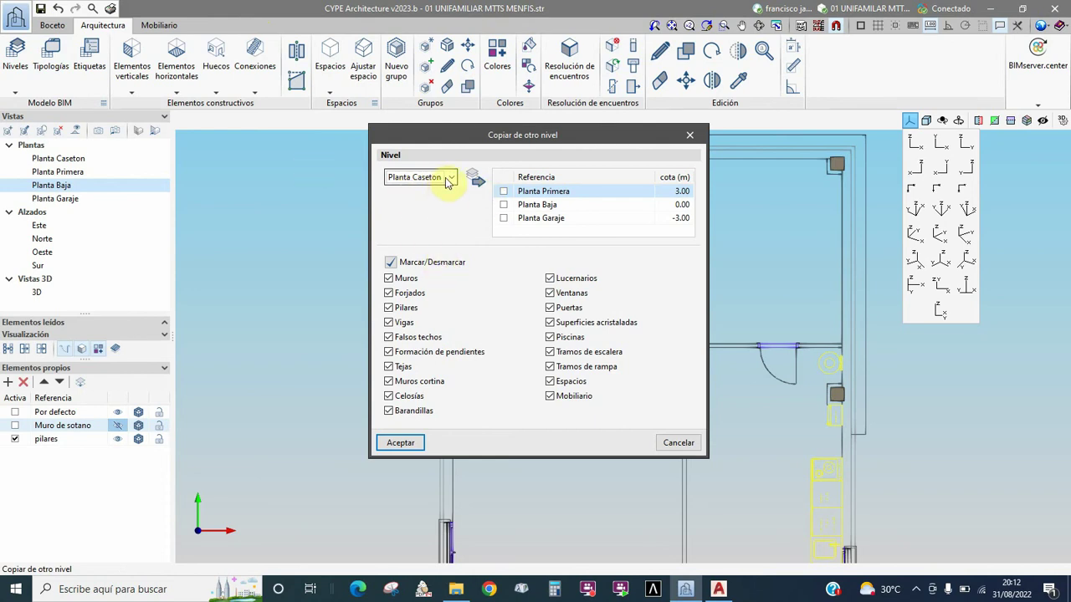
click(451, 179)
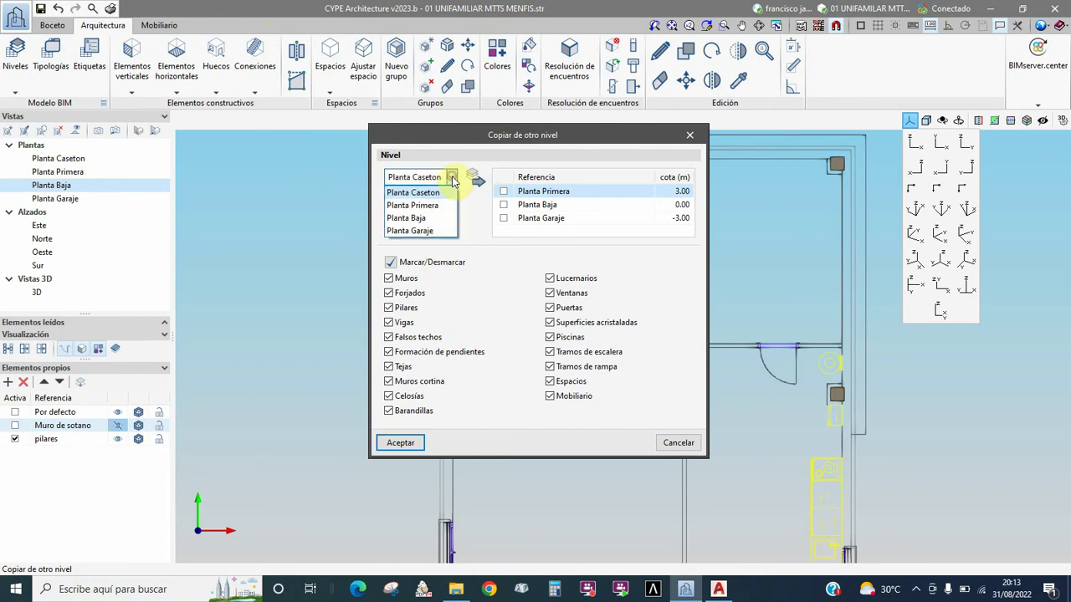
click(432, 231)
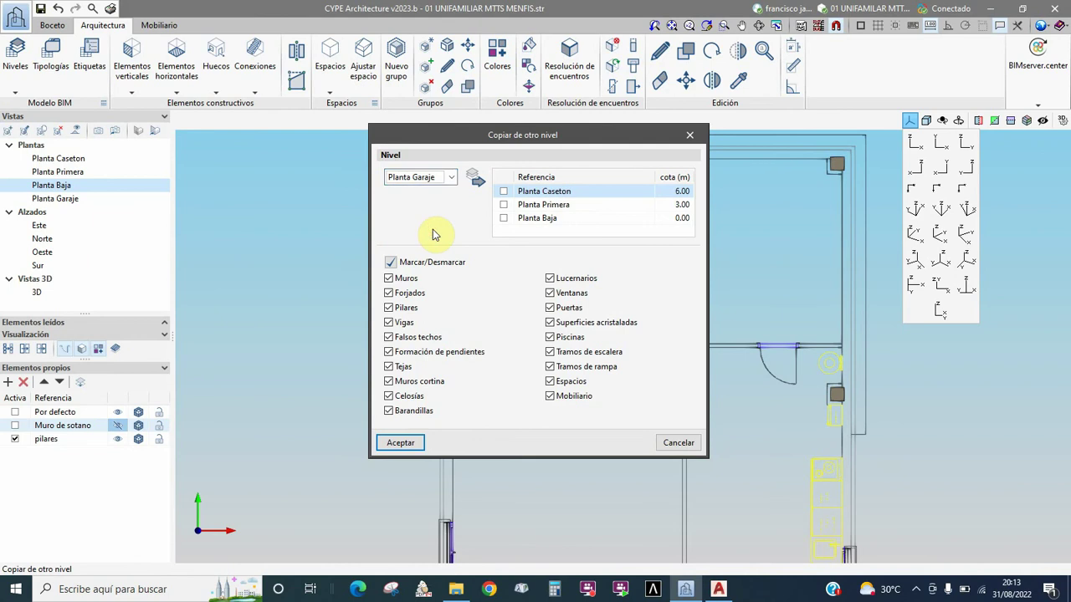
click(504, 219)
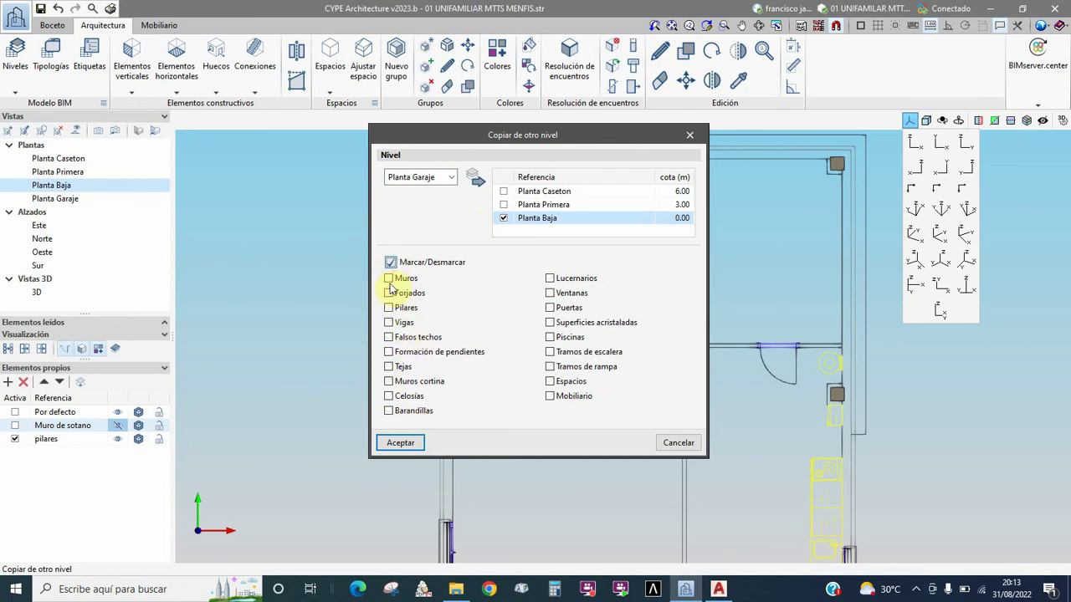
click(390, 309)
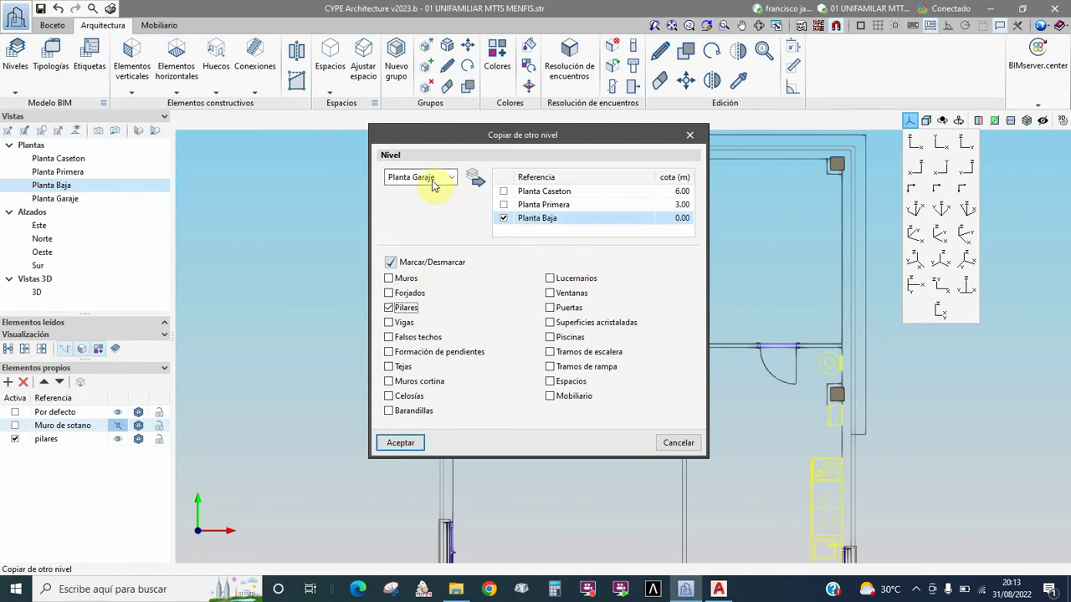
click(398, 445)
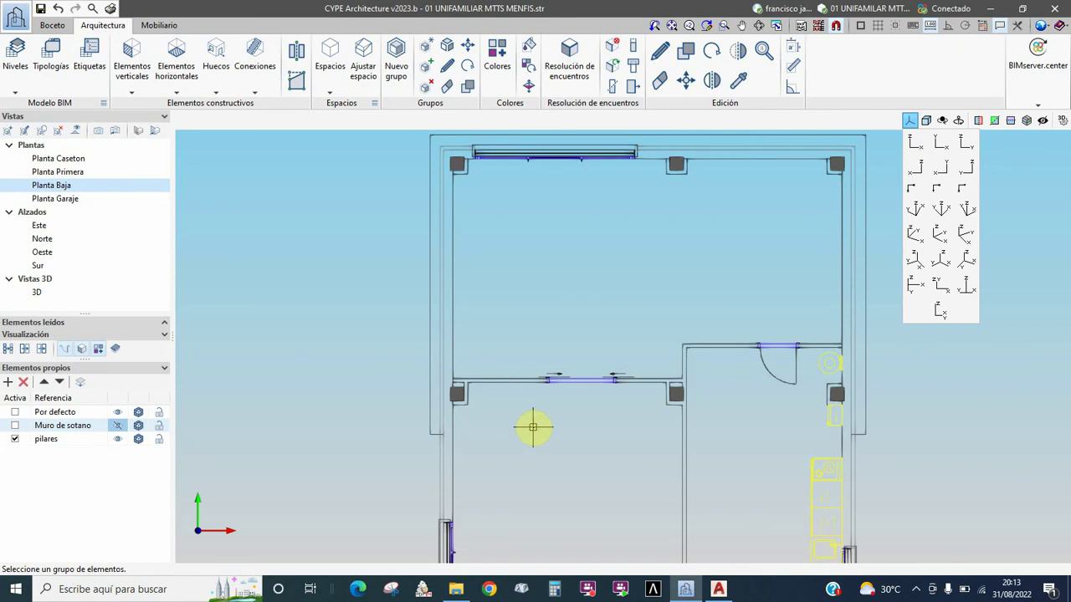
Orbit to 3D and zoom on a corner pillar, then view the '00 seccion tipo' section
middle_drag(619, 325, 633, 270)
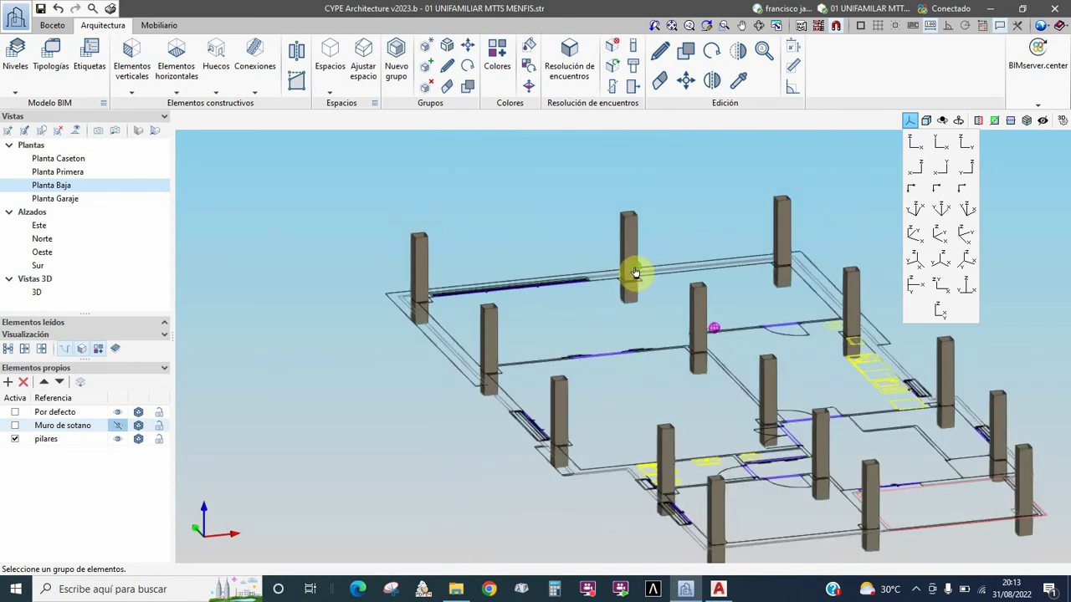
scroll(443, 320, up, 1)
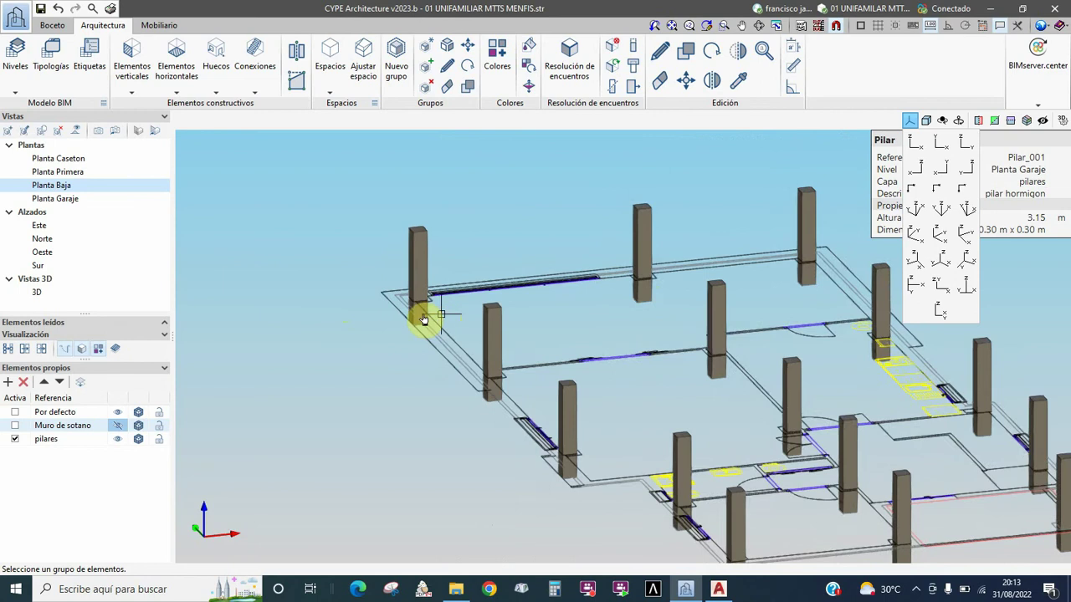
scroll(421, 310, up, 1)
scroll(421, 312, up, 1)
scroll(423, 313, up, 1)
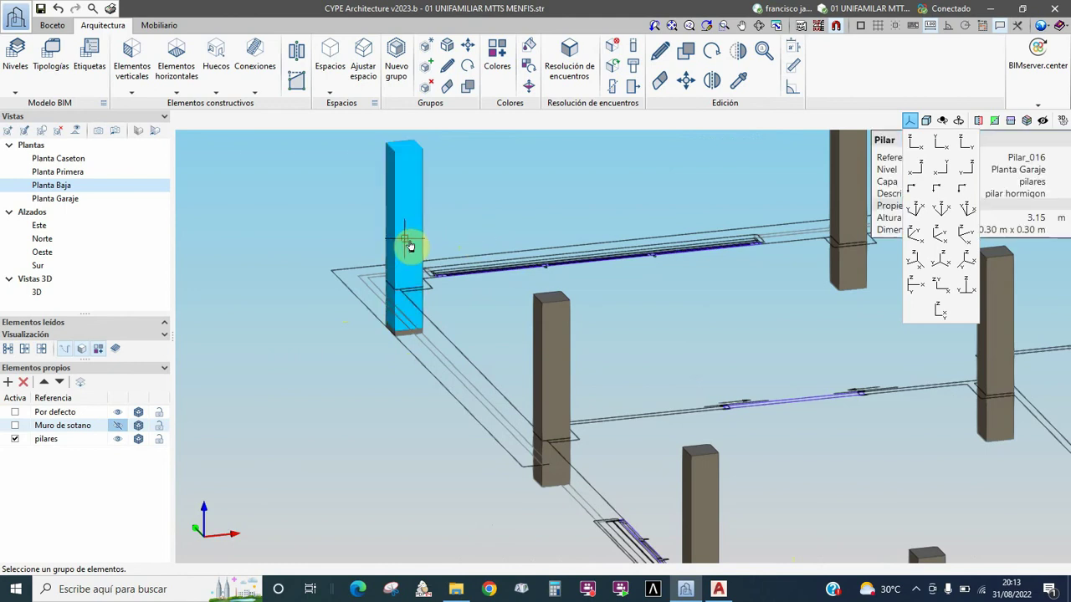
mouse_move(405, 239)
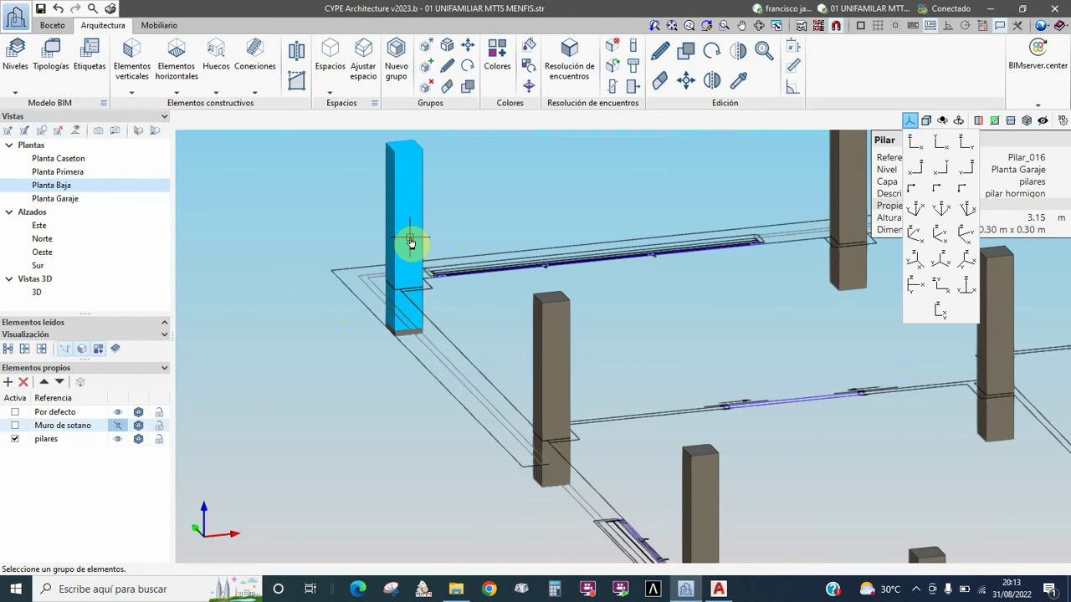
scroll(406, 263, up, 1)
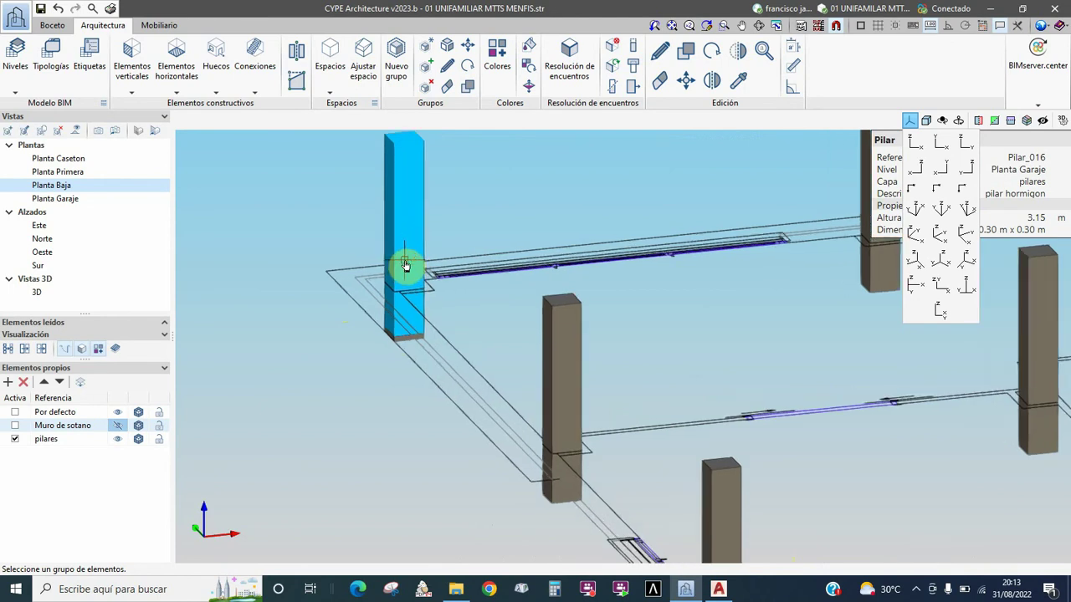
scroll(404, 265, up, 1)
scroll(407, 265, up, 1)
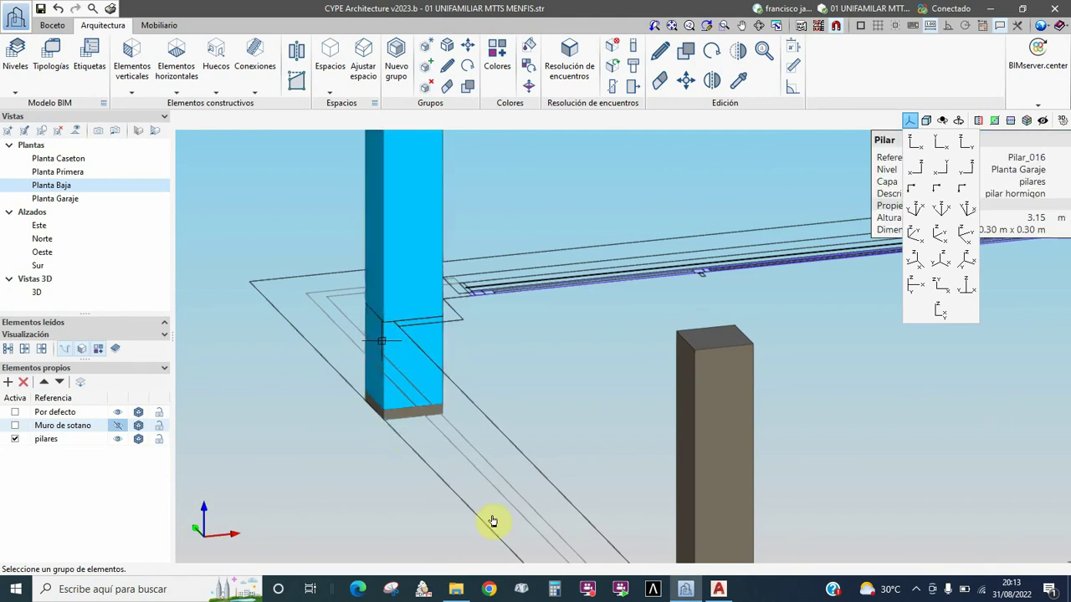
click(718, 588)
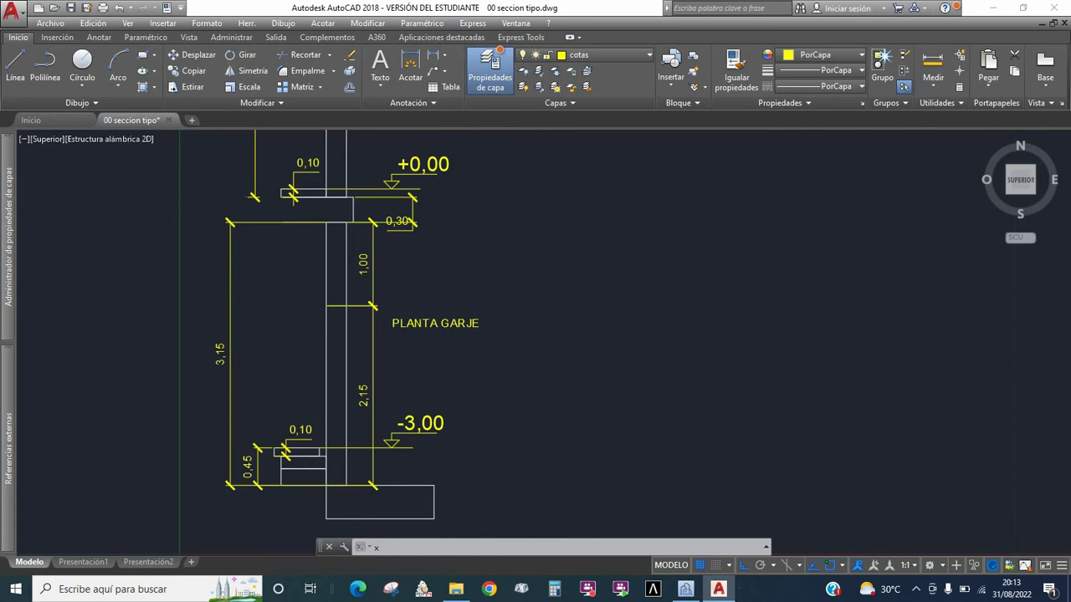
Zoom into the +0,00 section area in AutoCAD to confirm the 0,30 pillar, then return to CYPE
scroll(326, 193, up, 4)
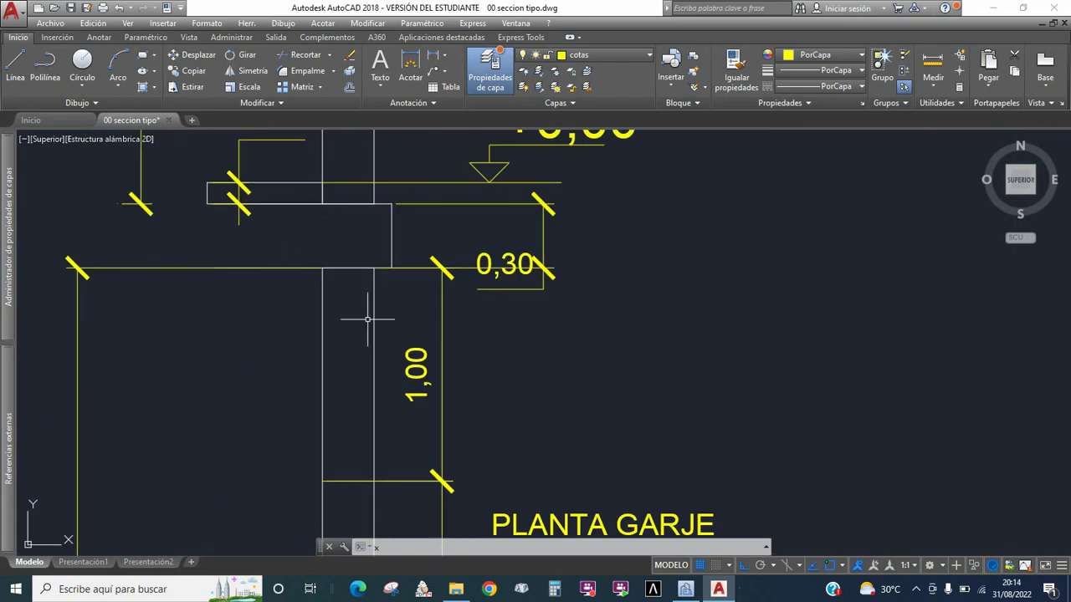
click(684, 593)
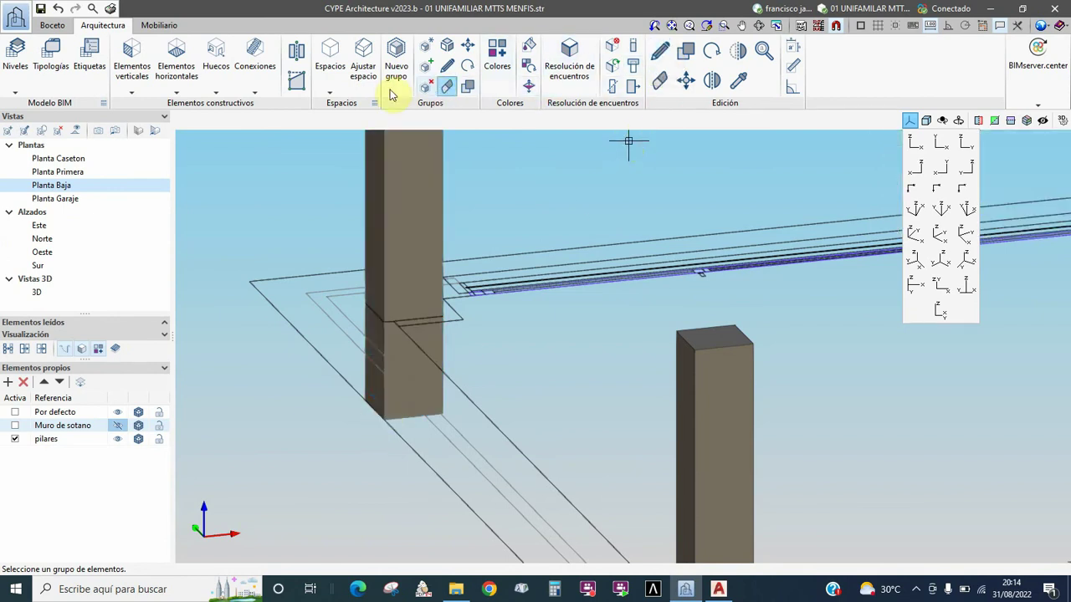
Start Editar geometría and turn on Referencia a objetos snapping
click(299, 86)
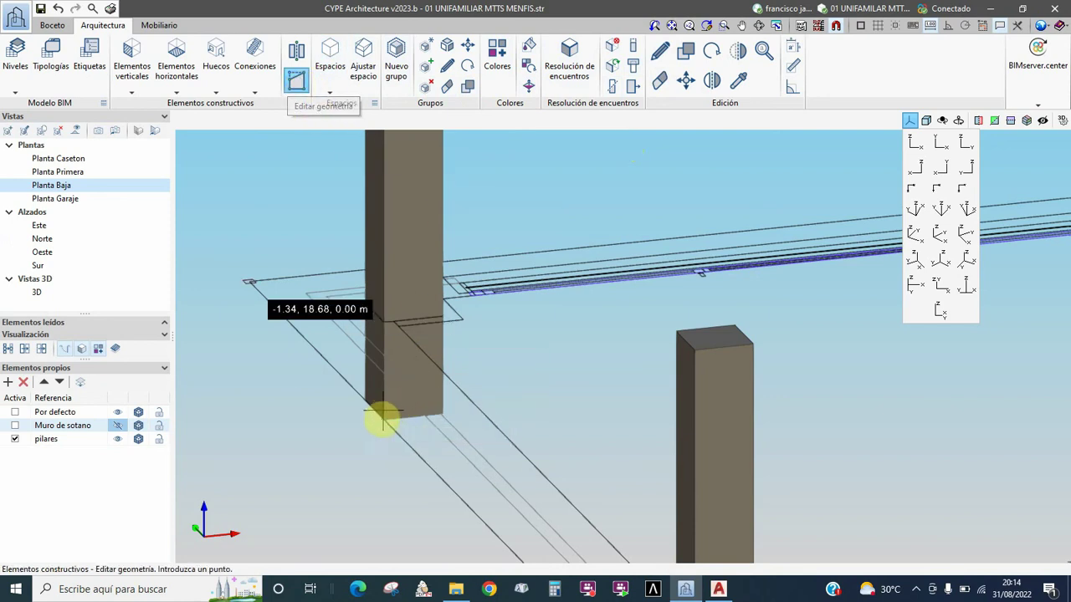
click(860, 26)
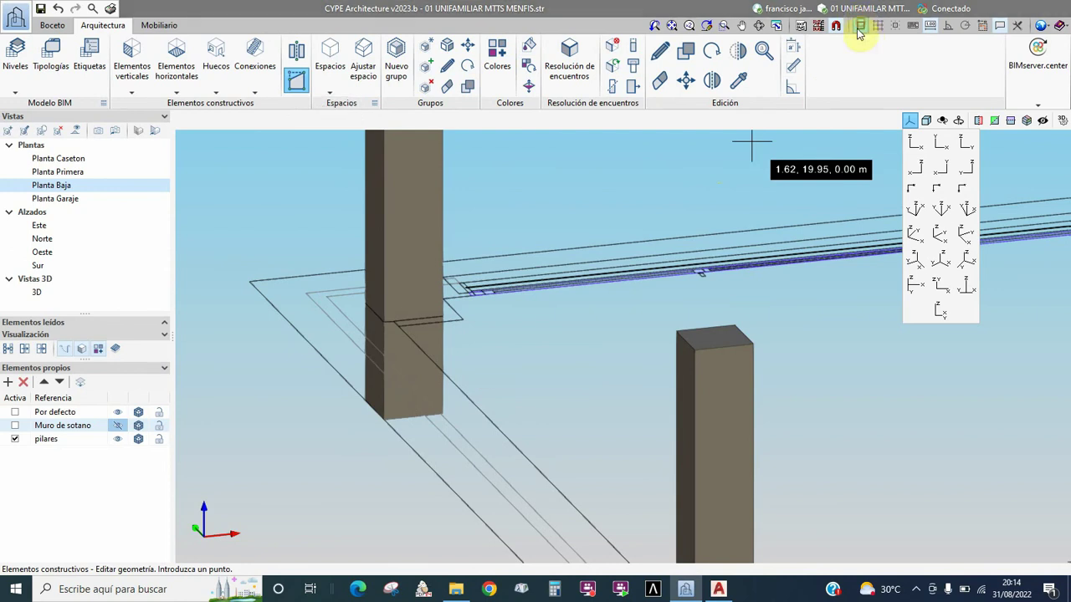
click(452, 190)
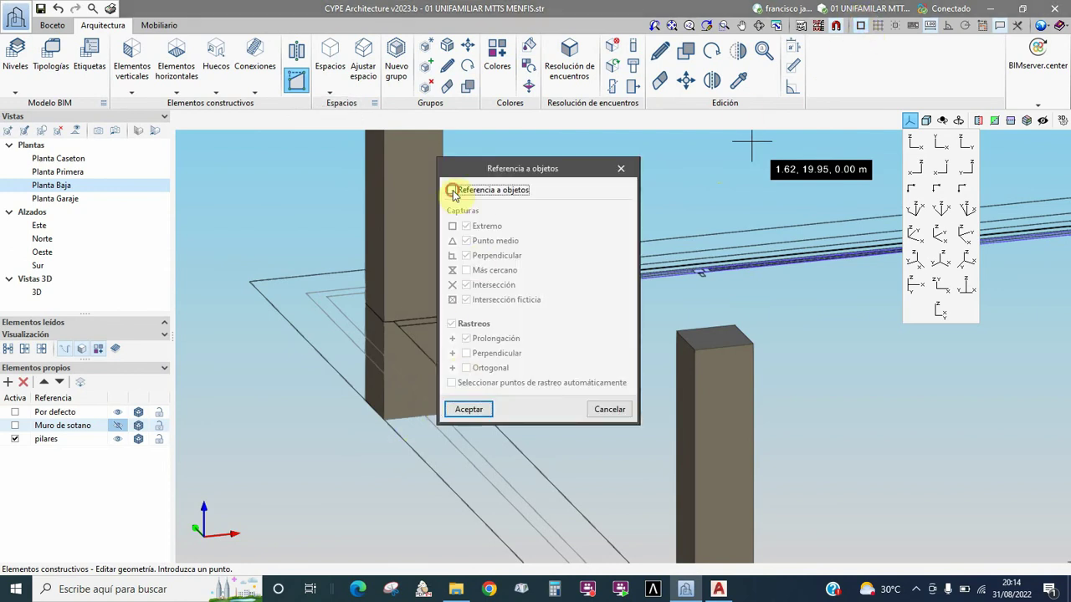
click(468, 409)
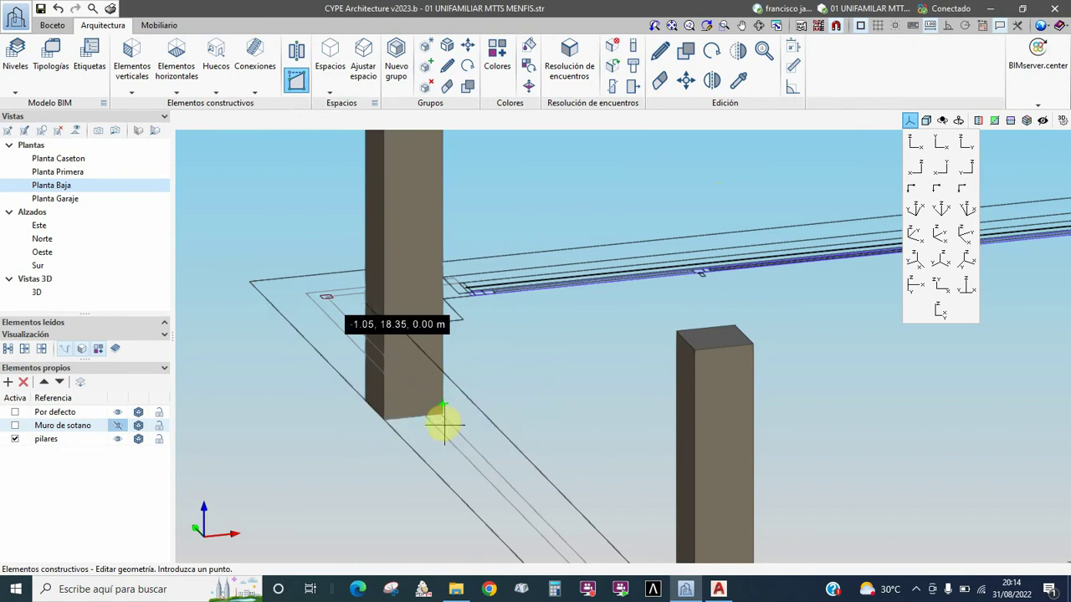
Snap points from Pilar_016's bottom corner up to its top edge, then end the command
scroll(443, 414, up, 1)
scroll(444, 410, up, 2)
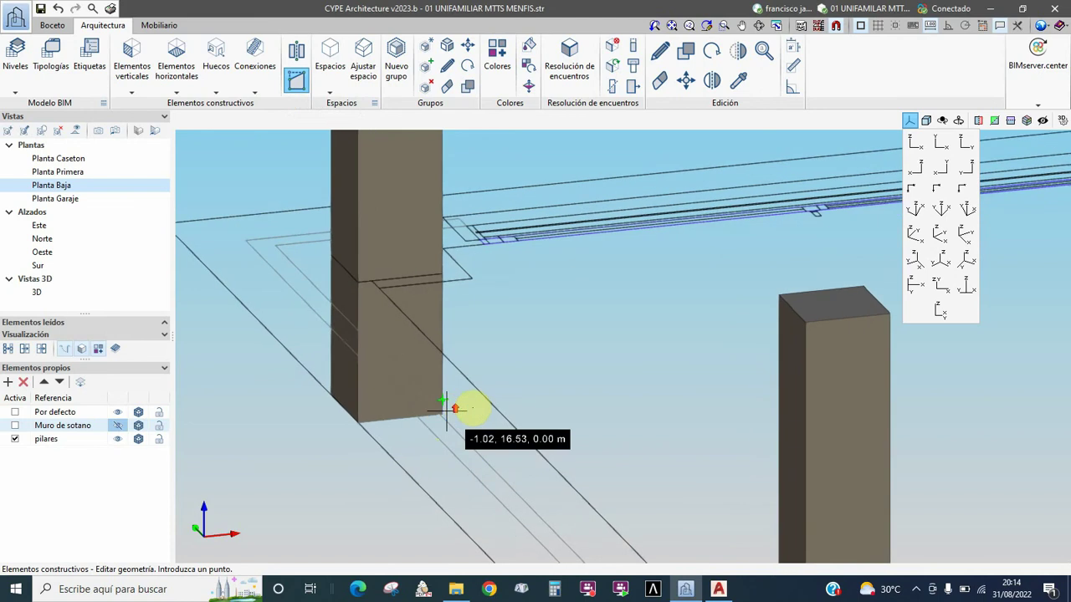
scroll(452, 403, up, 1)
scroll(443, 416, down, 1)
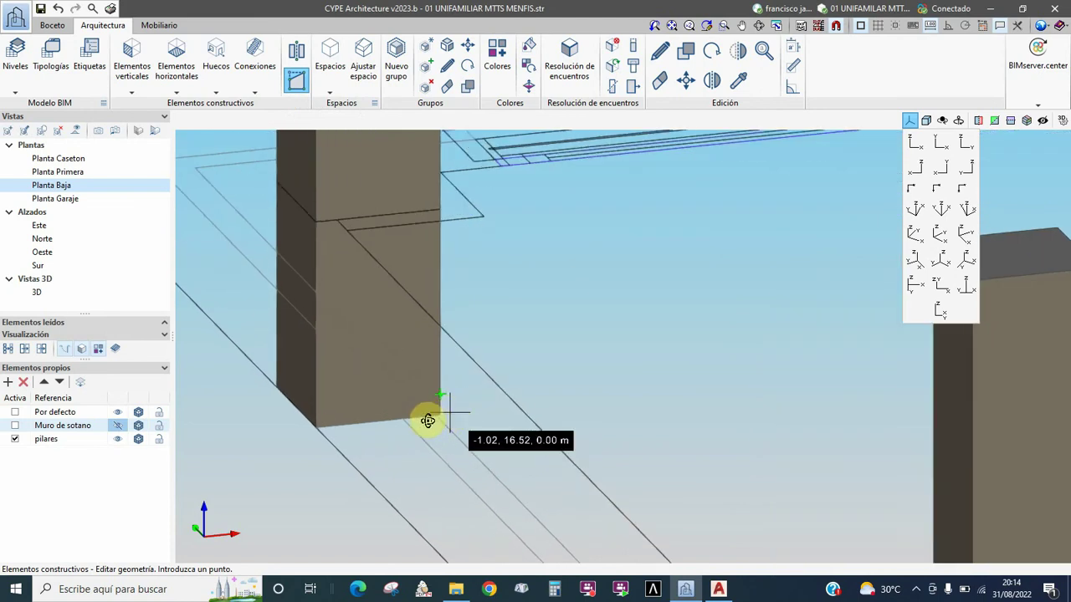
shift+middle_drag(426, 418, 378, 418)
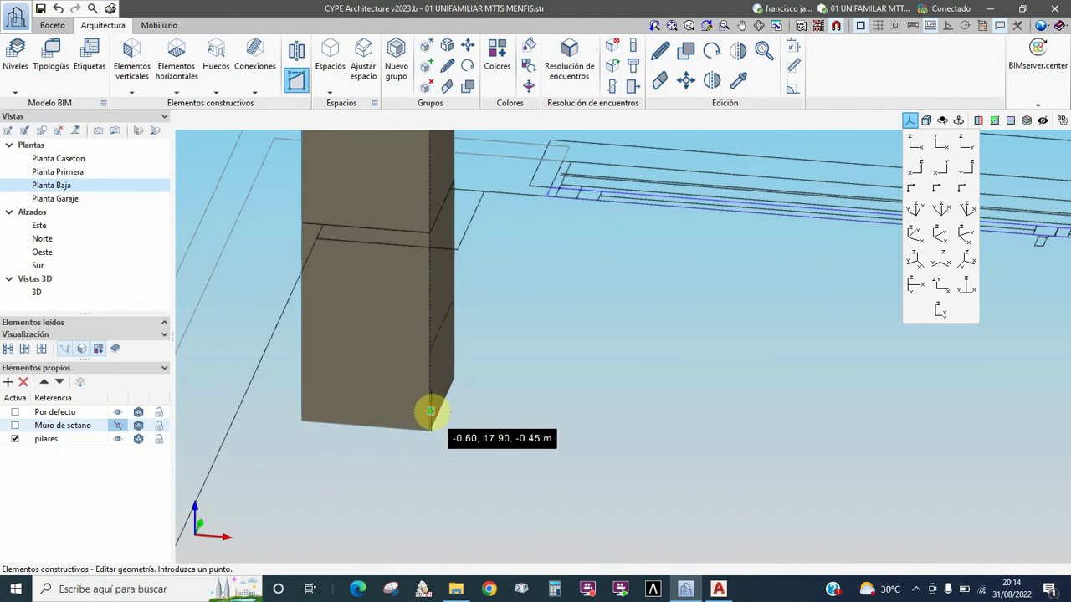
click(429, 412)
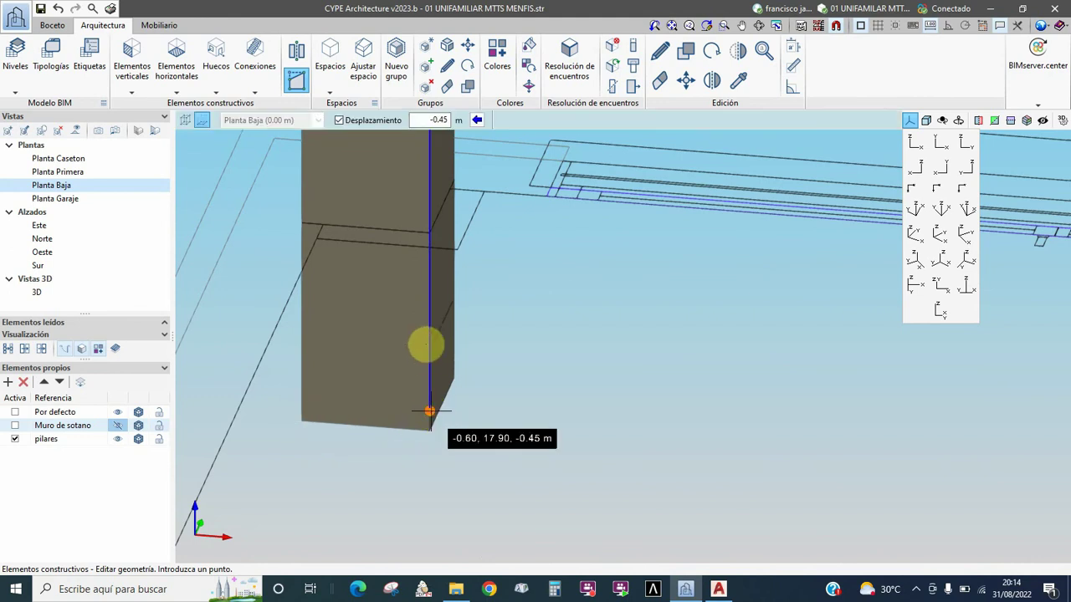
click(427, 235)
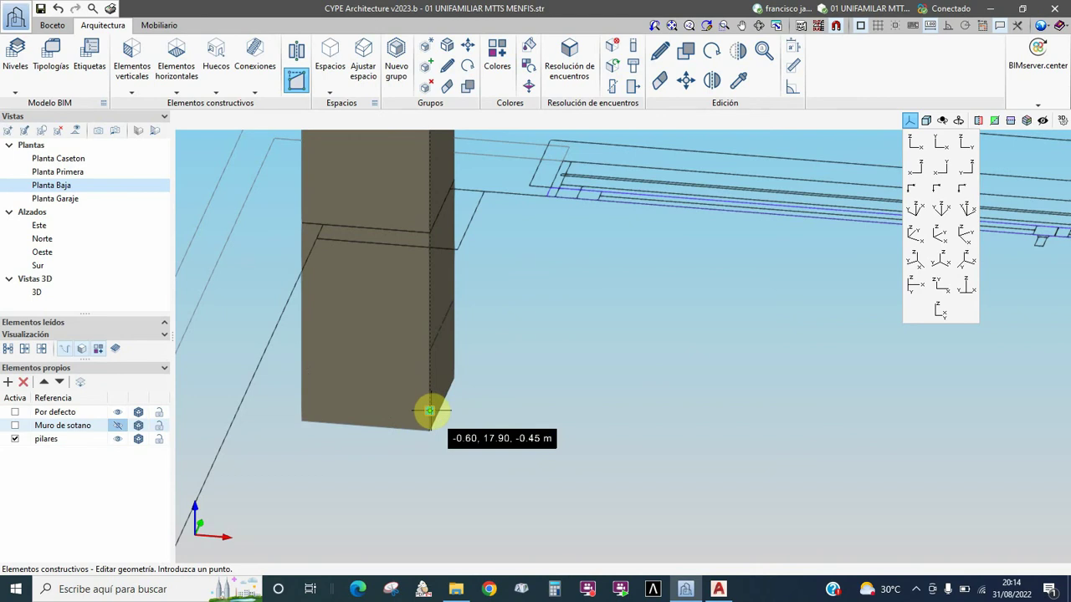
click(430, 411)
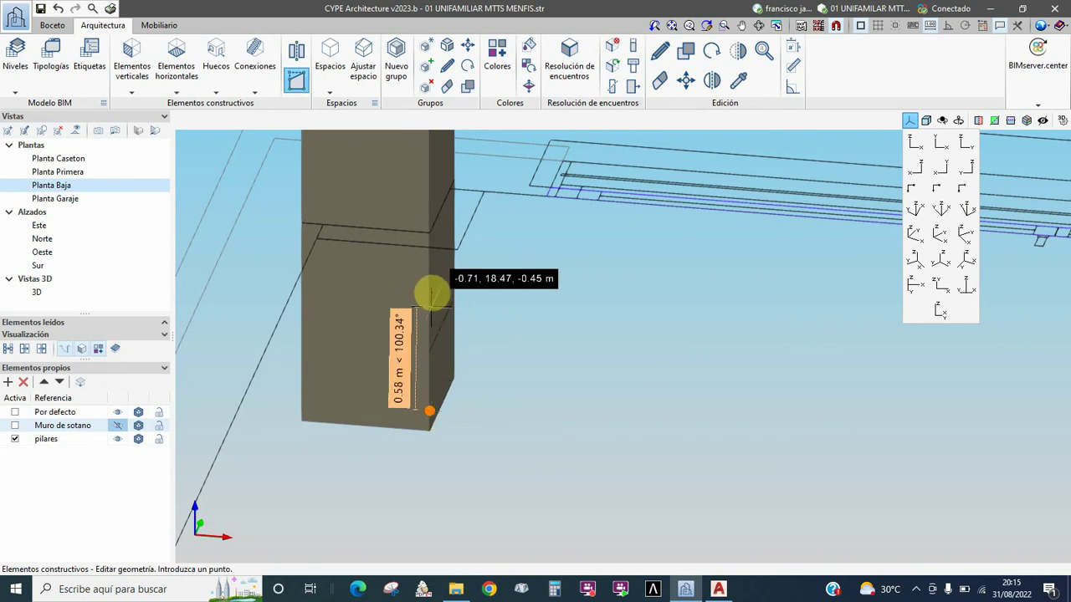
click(428, 236)
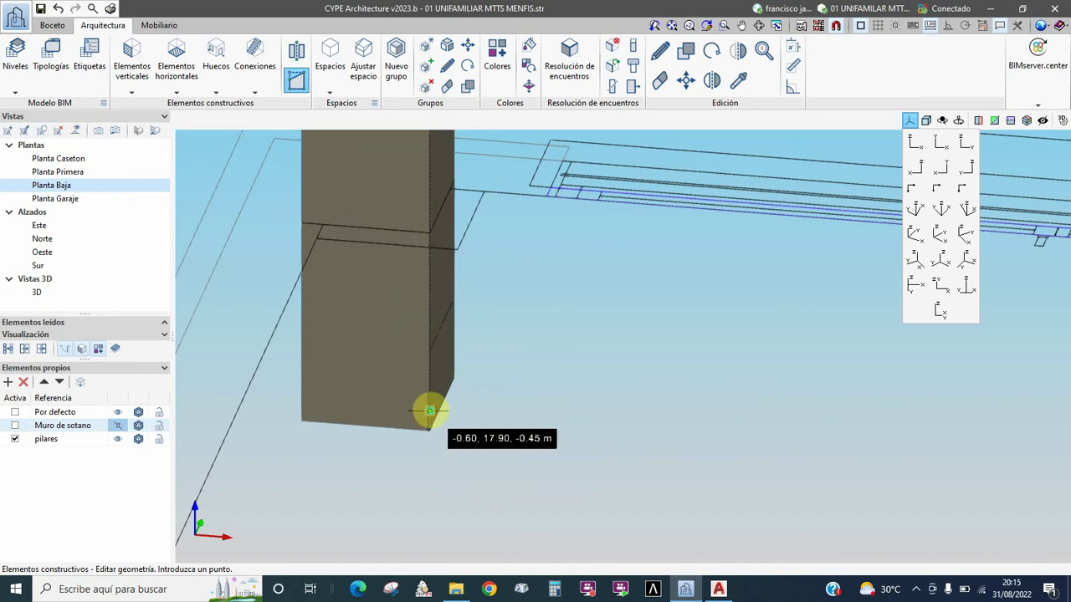
click(429, 411)
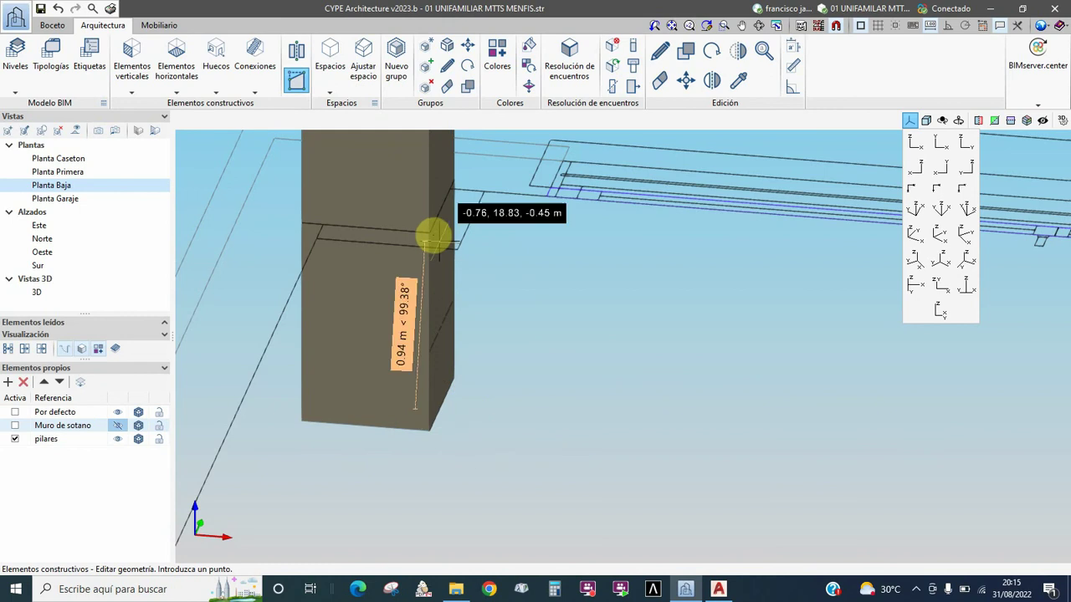
click(432, 233)
right_click(501, 481)
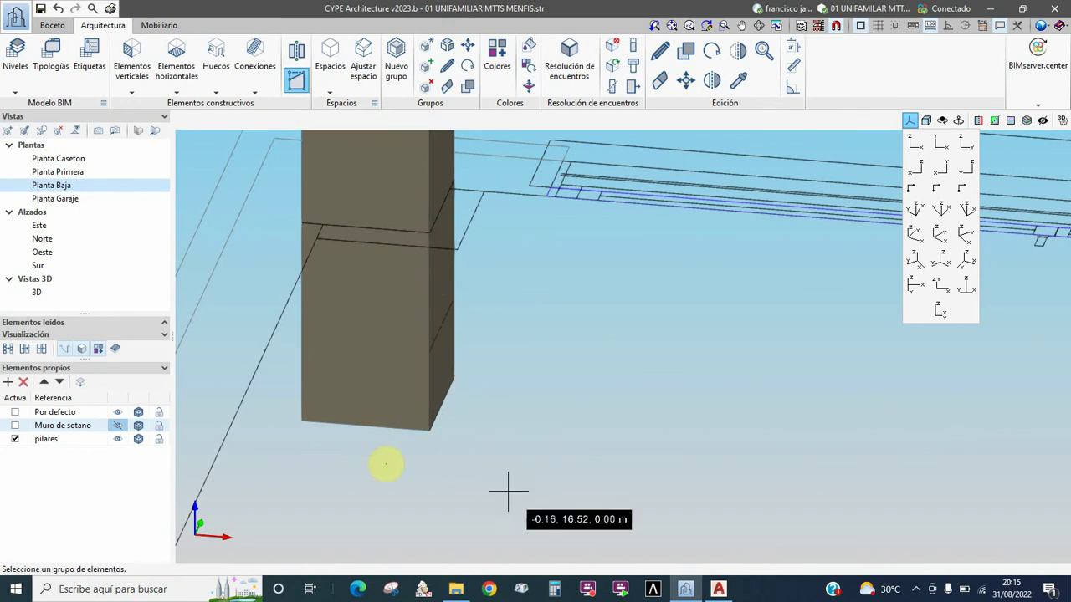
Show all pillars in the 3D view and zoom in on the pillar tops
click(37, 292)
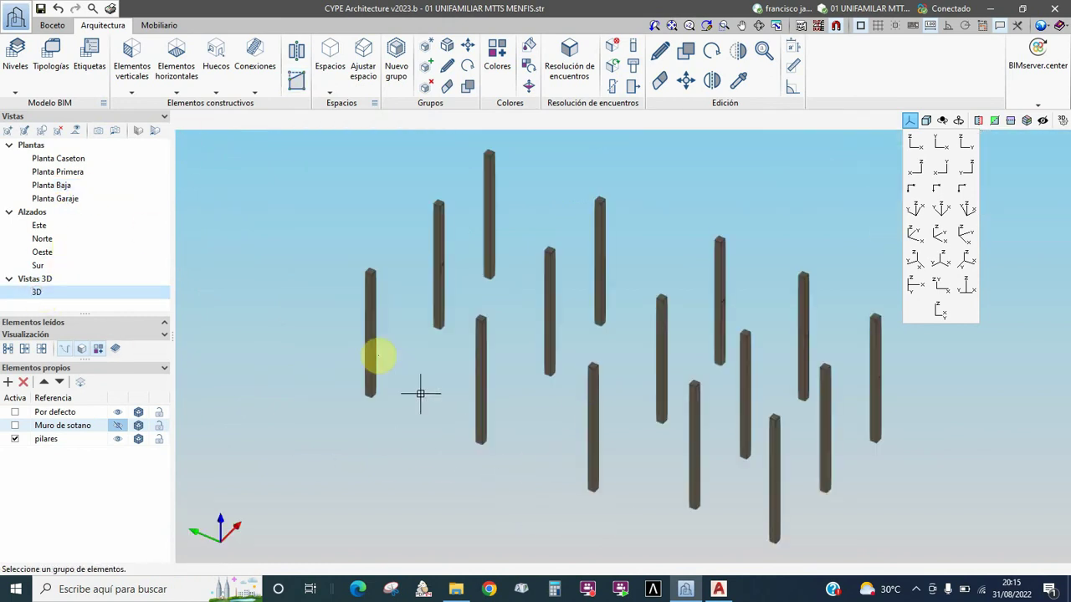
scroll(378, 351, up, 2)
scroll(375, 351, up, 2)
scroll(376, 359, up, 2)
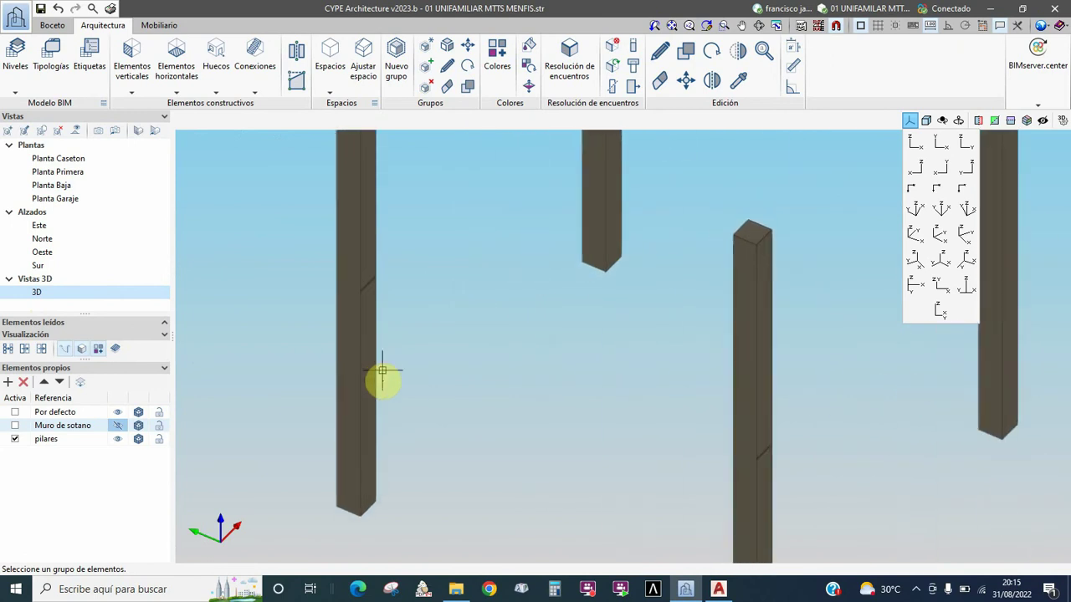
middle_drag(370, 387, 400, 393)
scroll(375, 426, up, 1)
scroll(380, 426, up, 2)
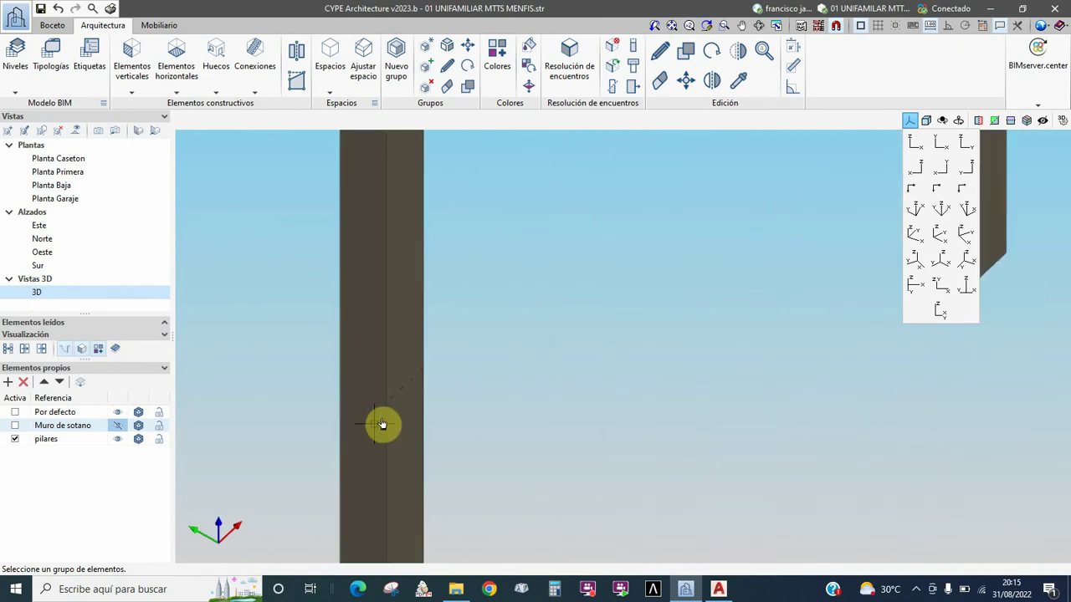
Start a new geometry at the pillar edge with a -0.10 m displacement
click(295, 85)
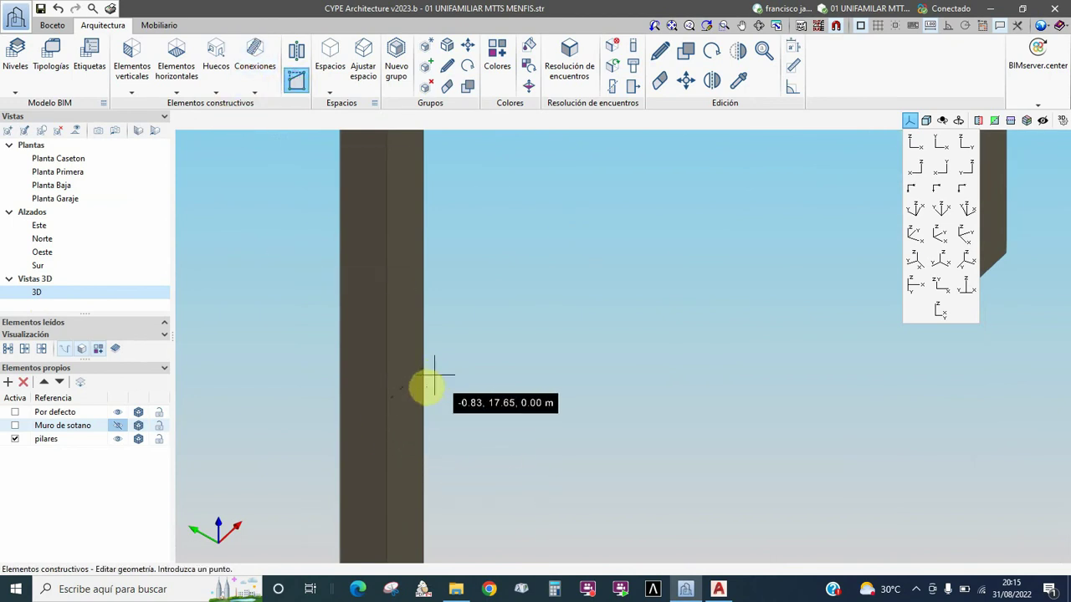
click(424, 387)
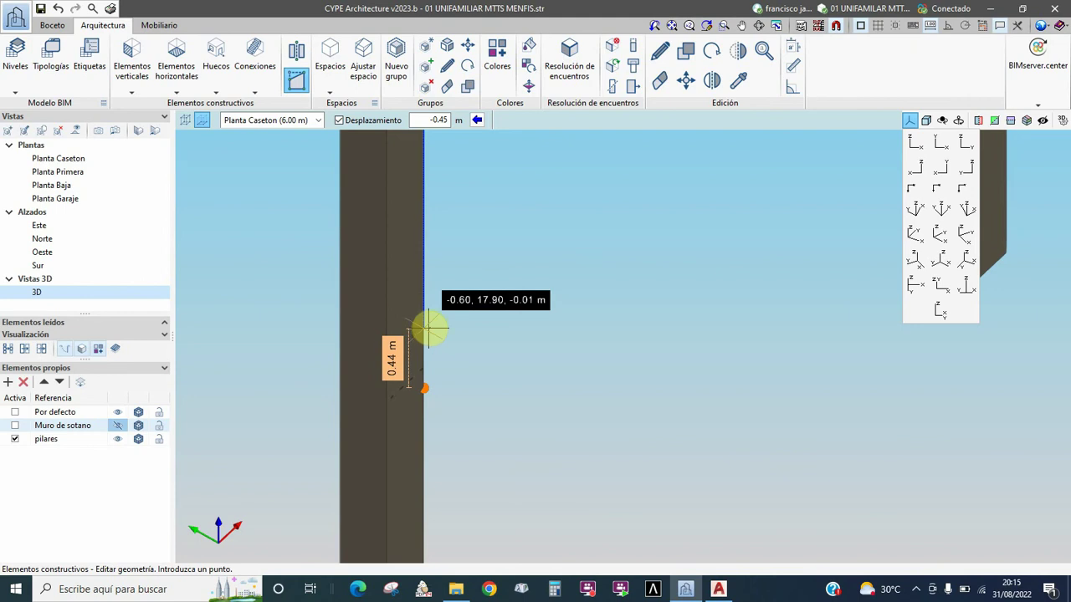
double_click(416, 121)
key(BackSpace)
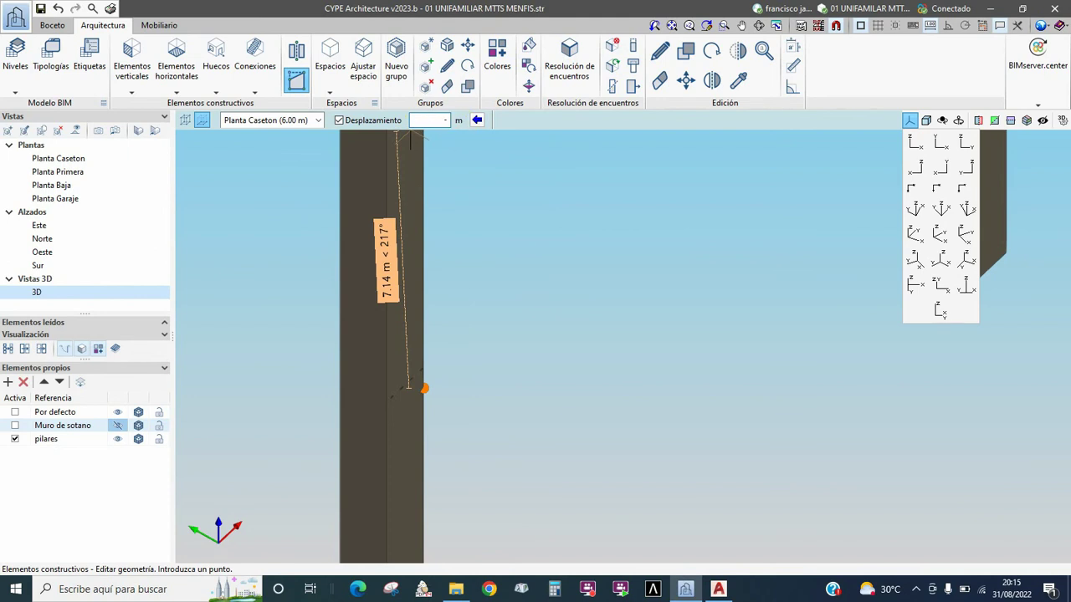
text(-0.1)
click(458, 122)
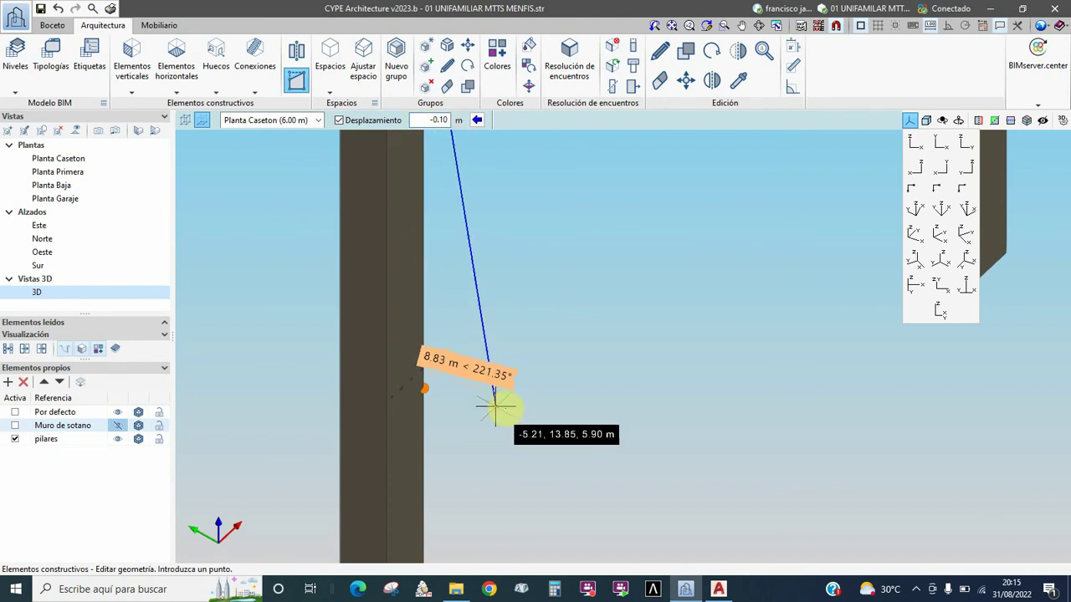
scroll(465, 405, down, 1)
scroll(465, 406, down, 2)
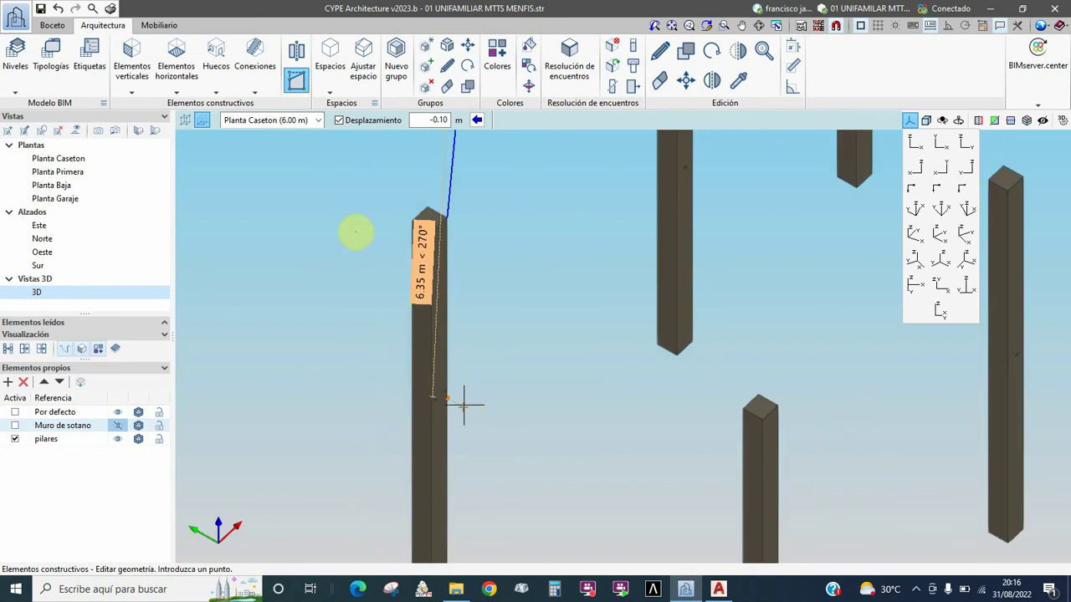
click(322, 121)
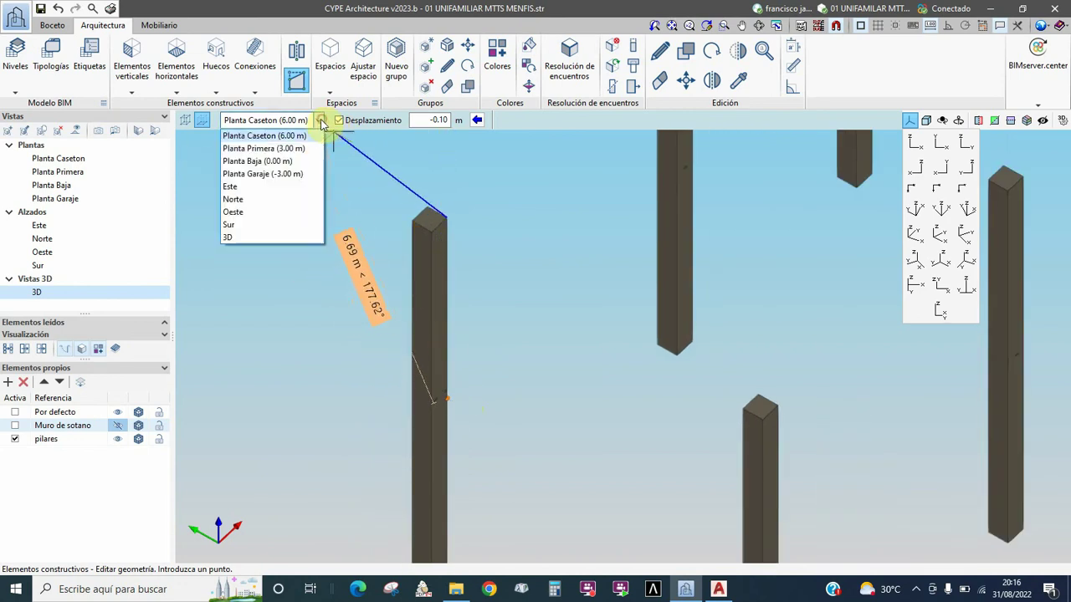
click(267, 162)
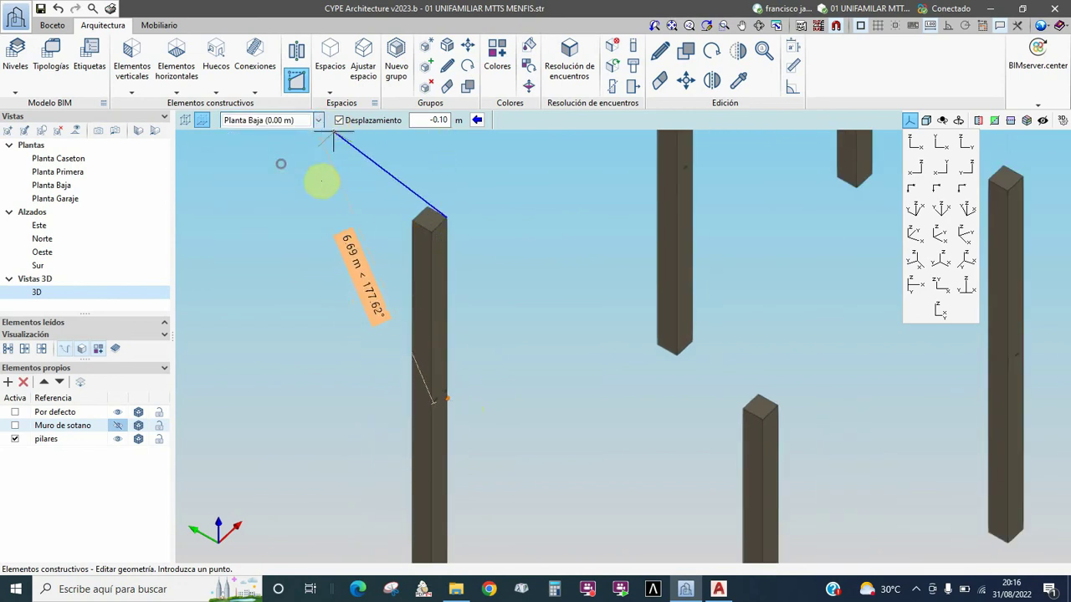
scroll(465, 405, up, 2)
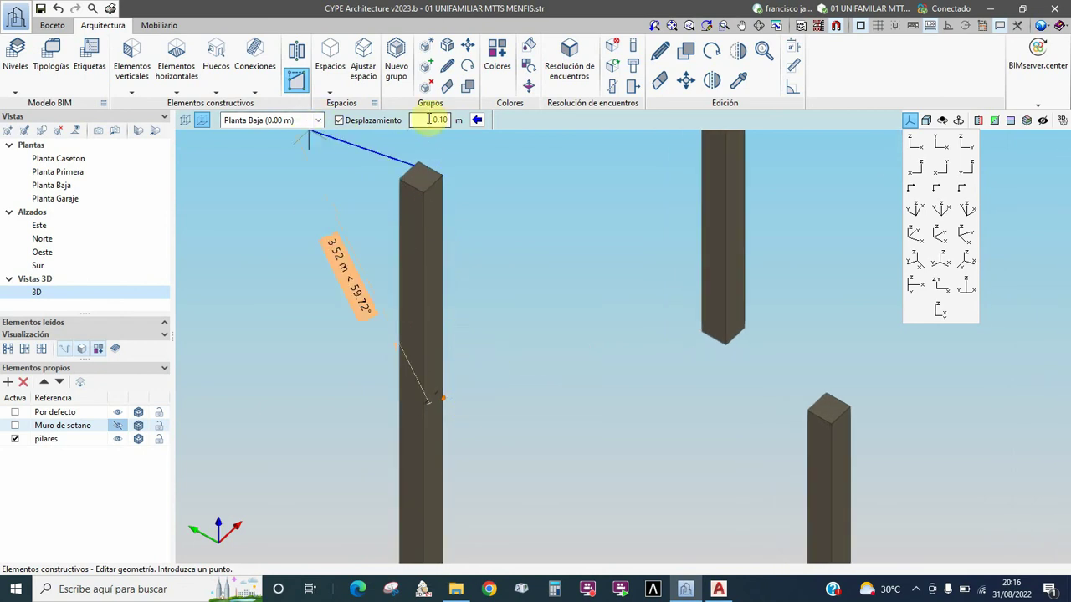
key(Return)
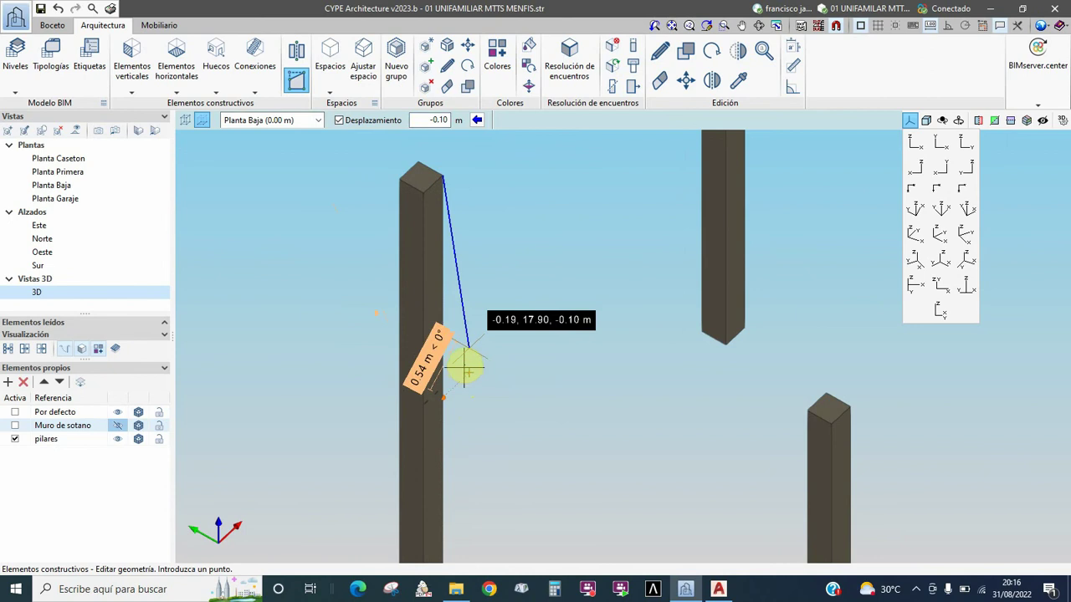
key(Escape)
click(296, 80)
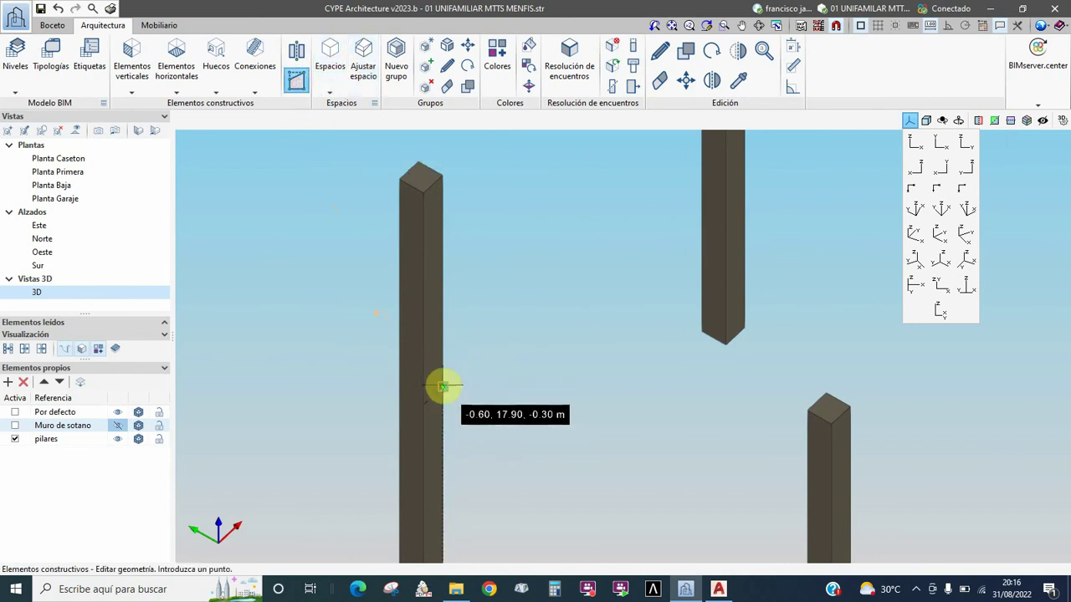
scroll(445, 383, up, 1)
scroll(450, 378, up, 1)
scroll(458, 375, up, 1)
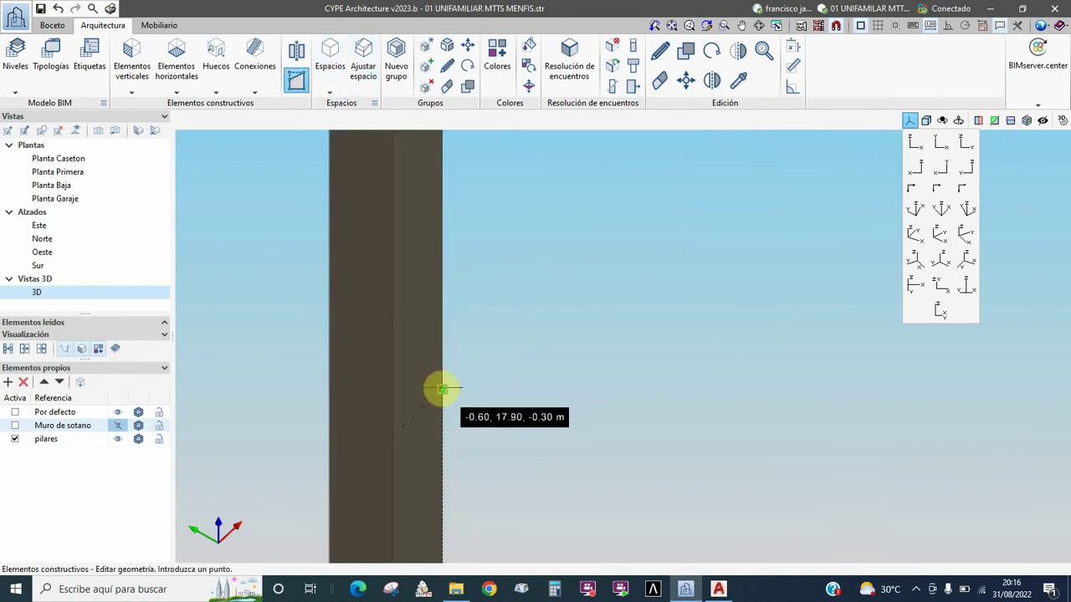
click(442, 389)
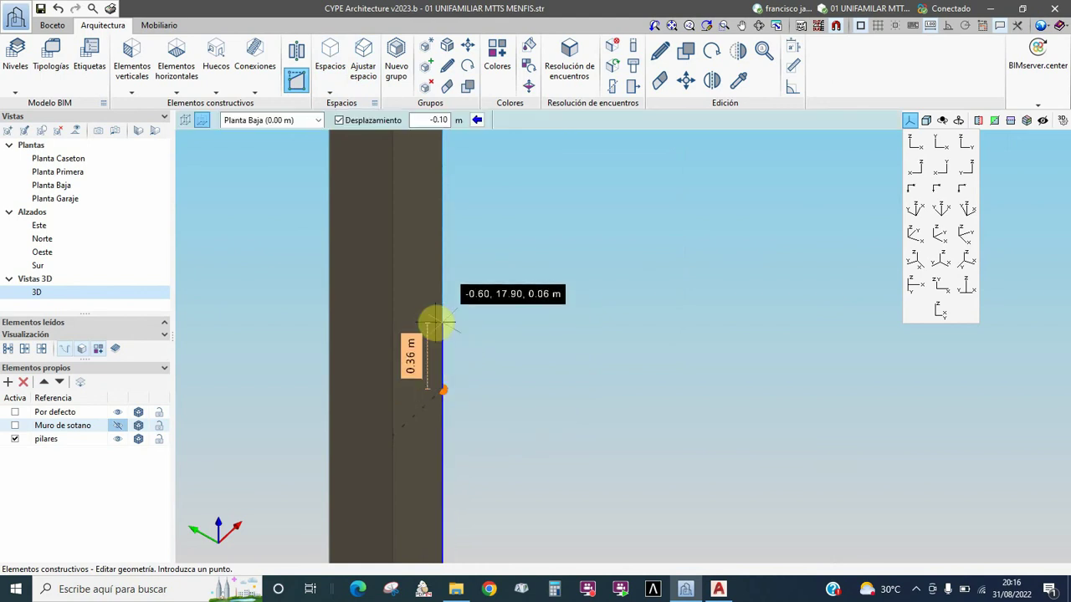
click(436, 322)
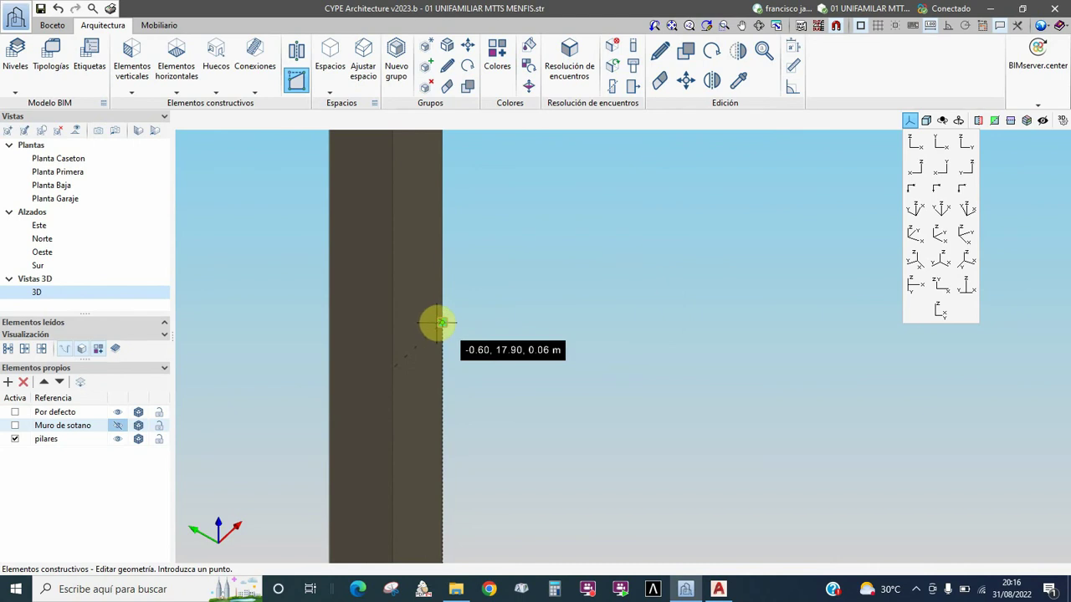
click(441, 322)
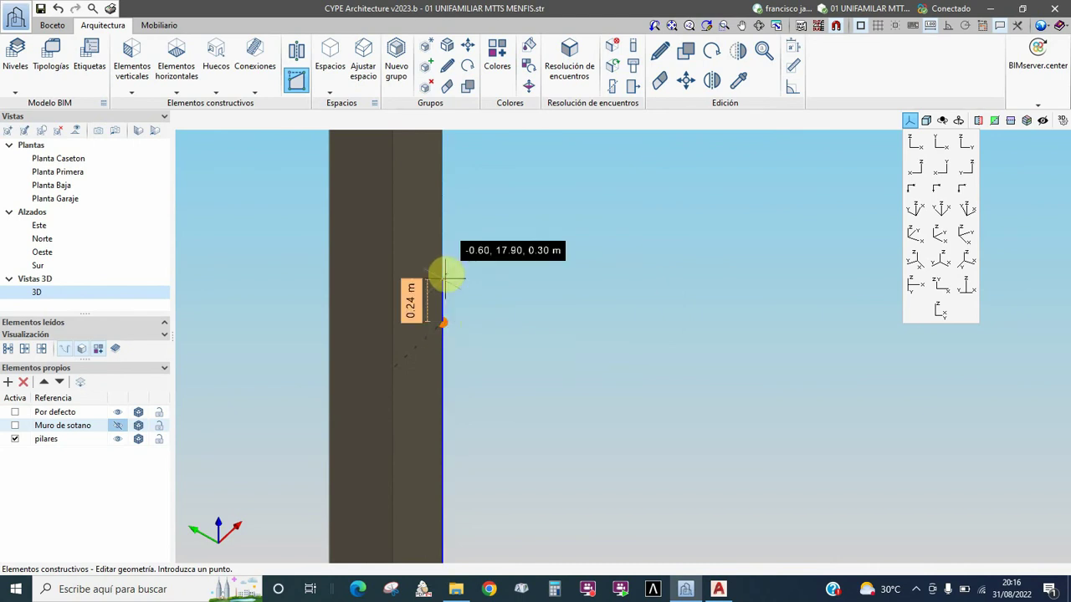
click(443, 270)
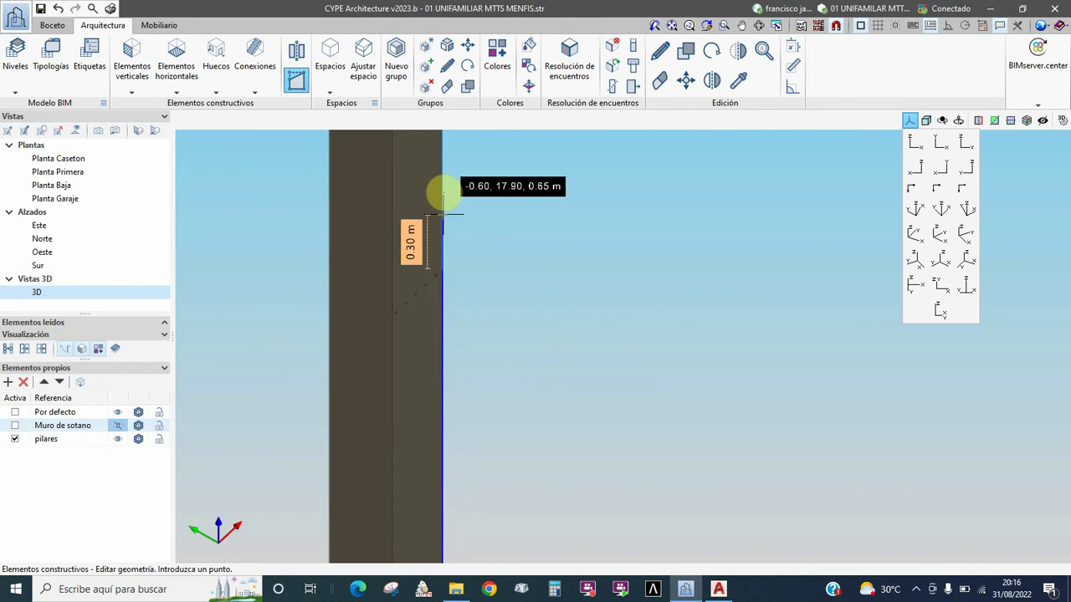
click(443, 192)
scroll(461, 354, down, 2)
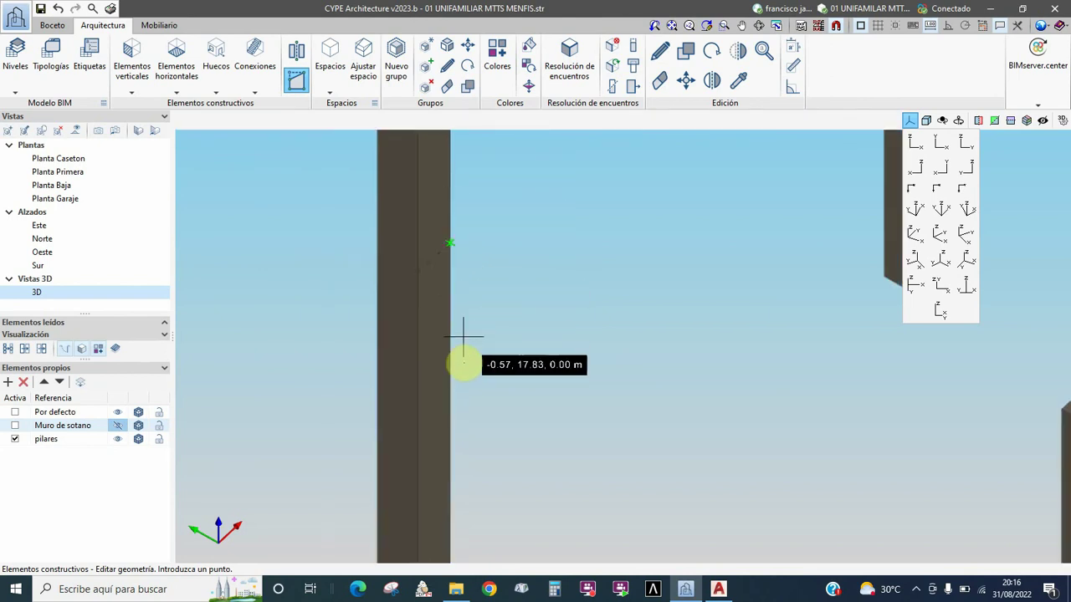
scroll(461, 365, down, 2)
scroll(464, 366, down, 2)
scroll(464, 366, down, 2)
scroll(494, 352, down, 1)
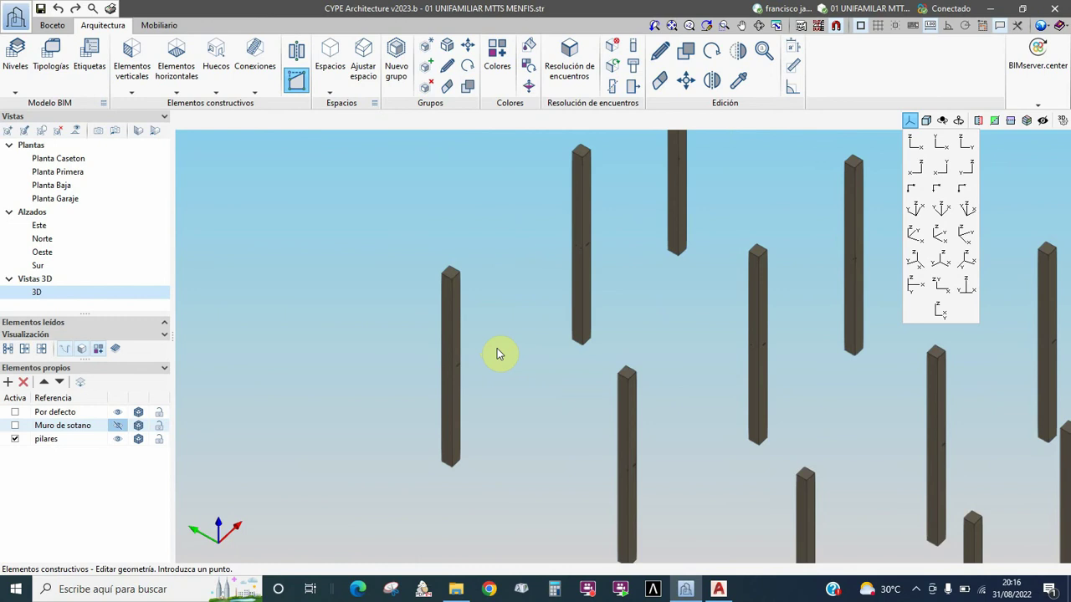
End the command, orbit to a near-horizontal side view, and window-select the upper pillar sections
key(Escape)
scroll(418, 351, down, 2)
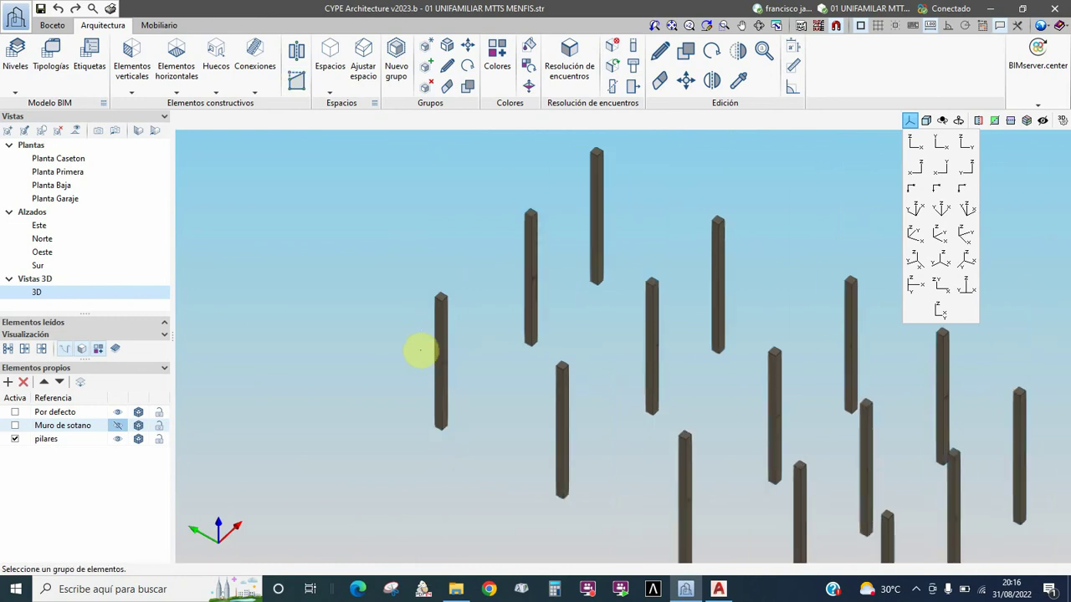
mouse_move(441, 335)
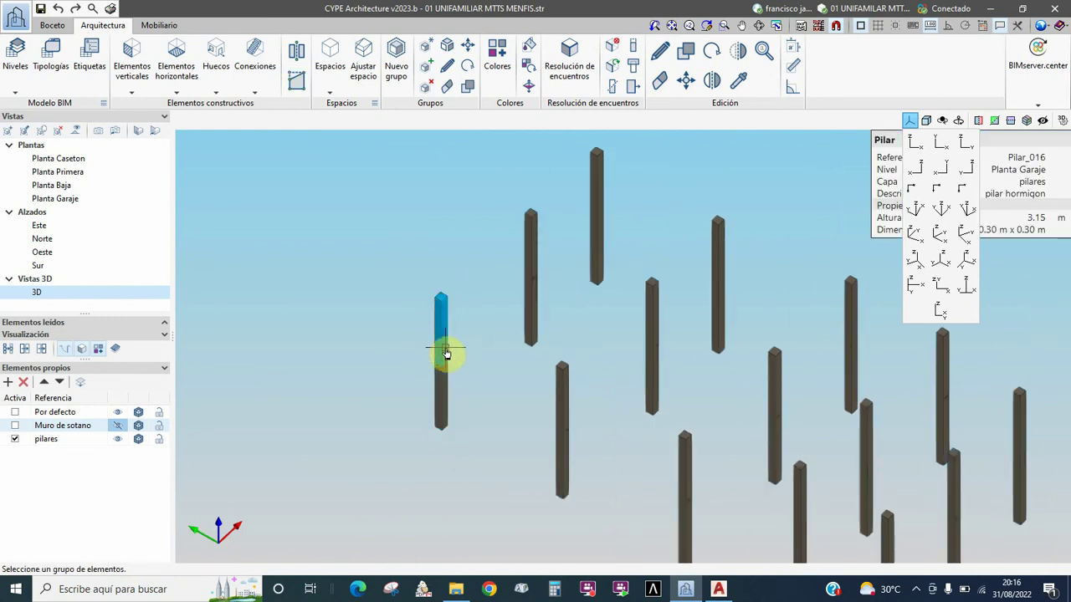
shift+middle_drag(485, 354, 492, 366)
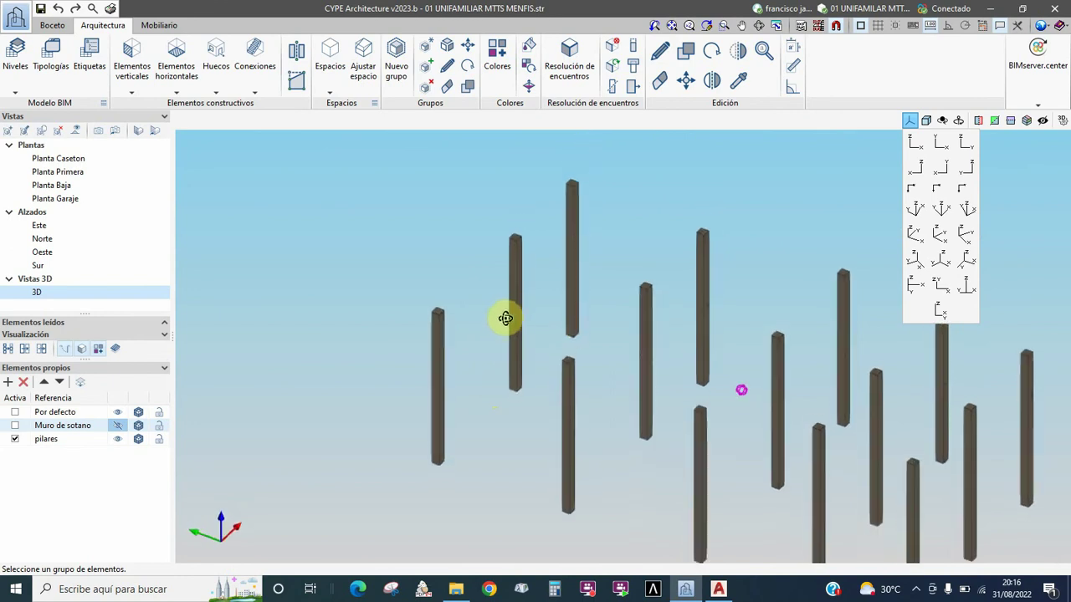
shift+middle_drag(493, 366, 510, 296)
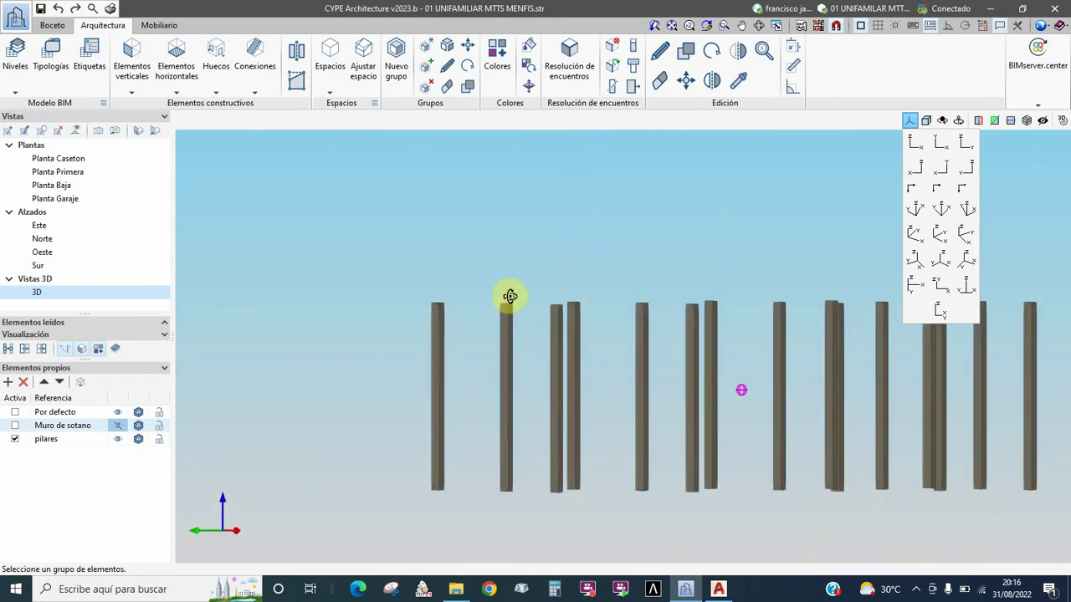
middle_drag(766, 384, 586, 363)
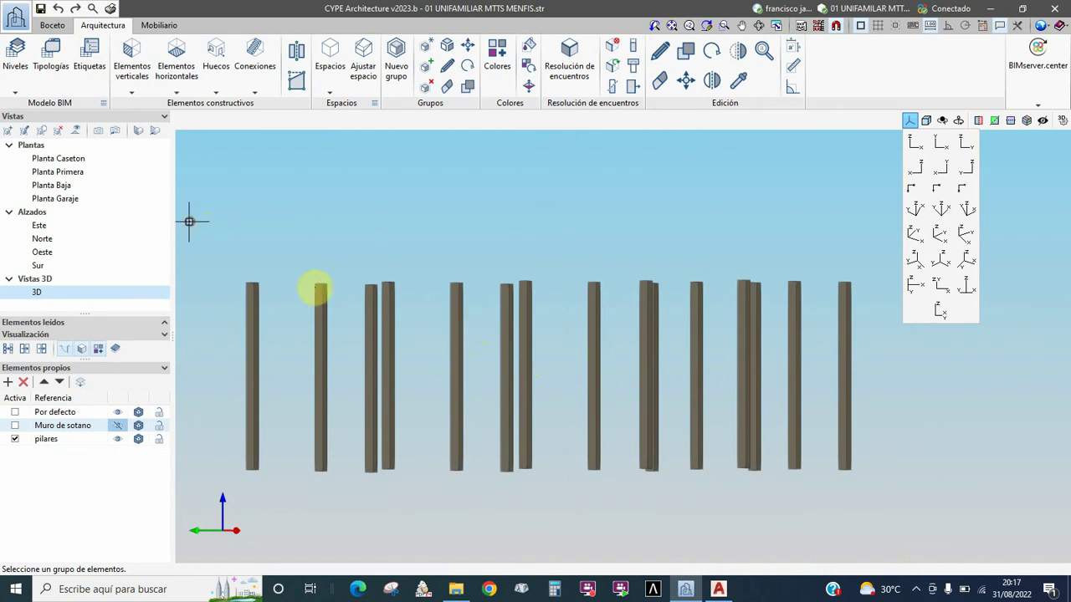
mouse_move(189, 221)
mouse_down()
mouse_move(503, 343)
mouse_move(881, 395)
mouse_move(875, 370)
mouse_up()
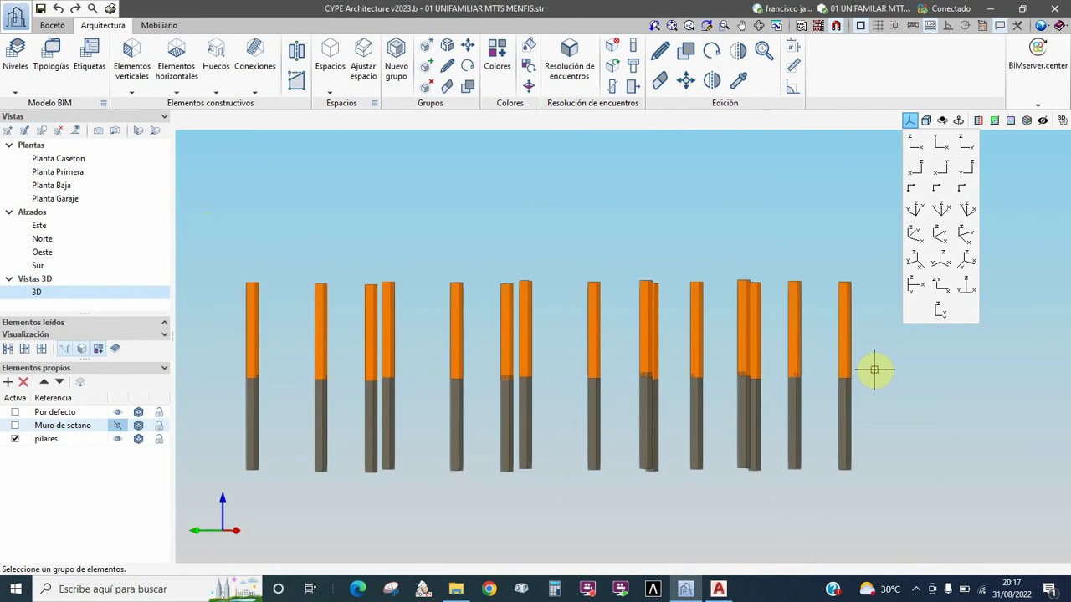
Erase the selected upper pillar sections, then switch through Planta Garaje to the Planta Baja view
click(659, 83)
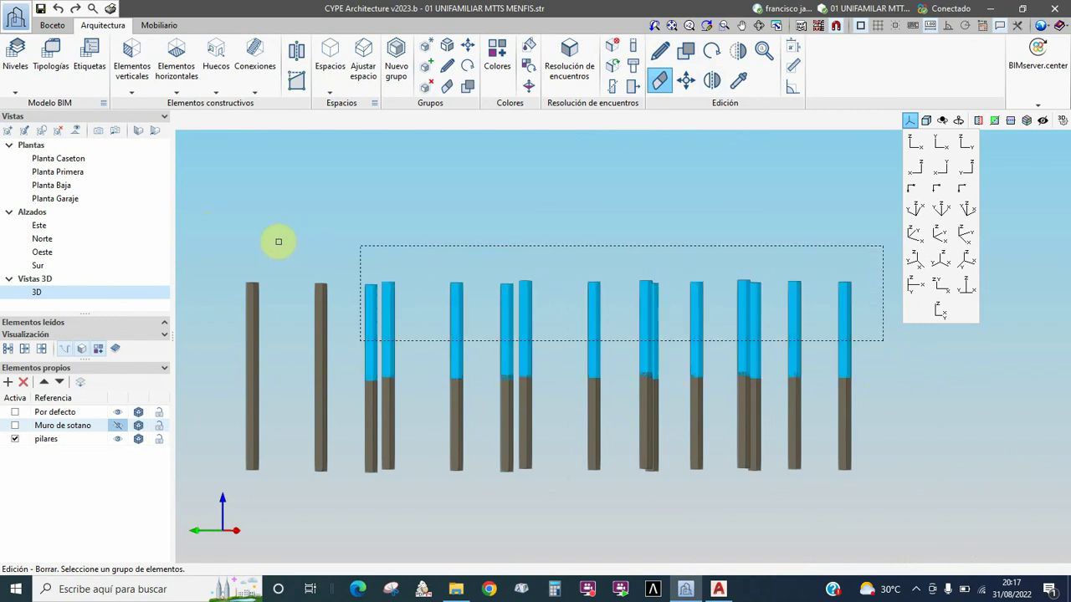
click(237, 241)
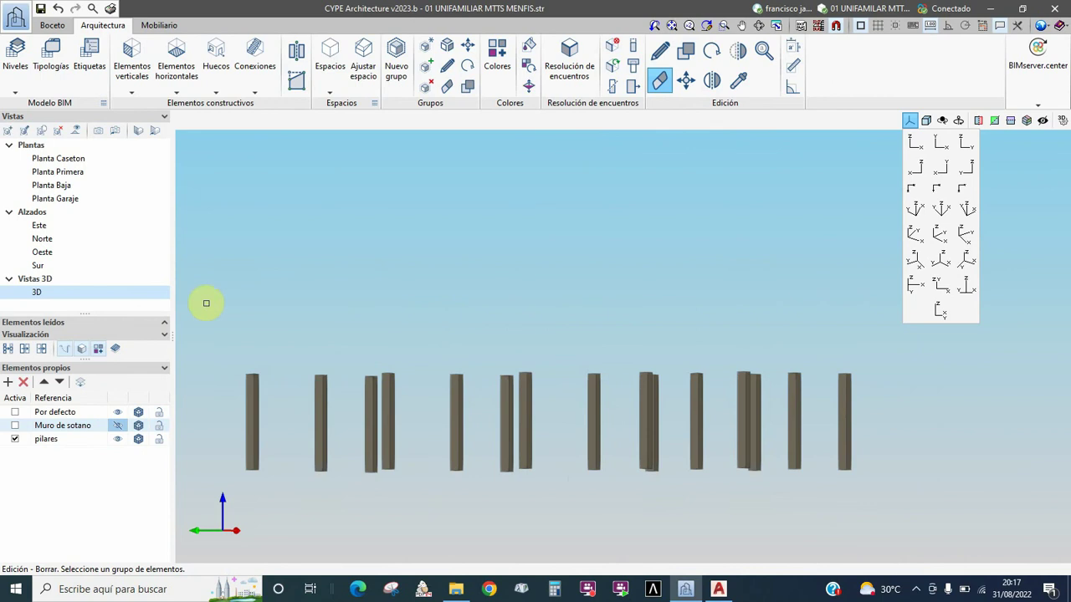
click(46, 197)
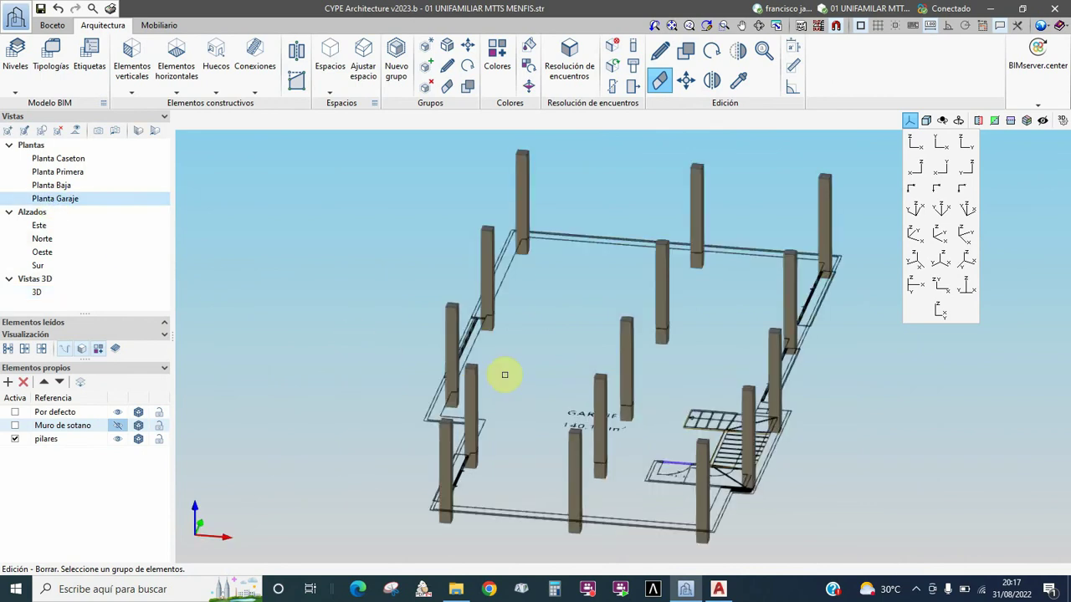
click(40, 186)
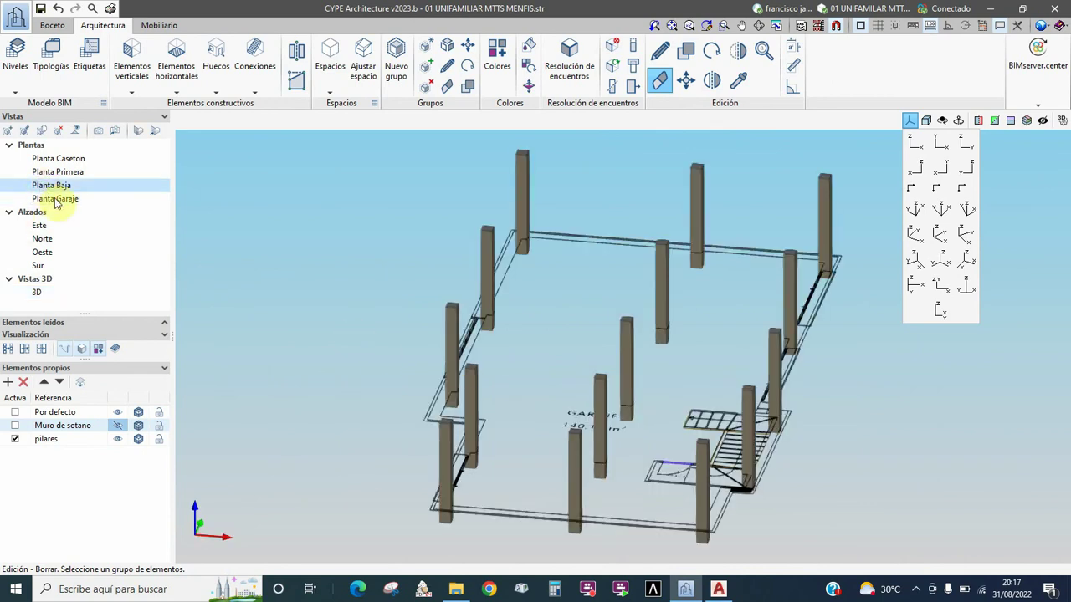
middle_drag(529, 404, 519, 478)
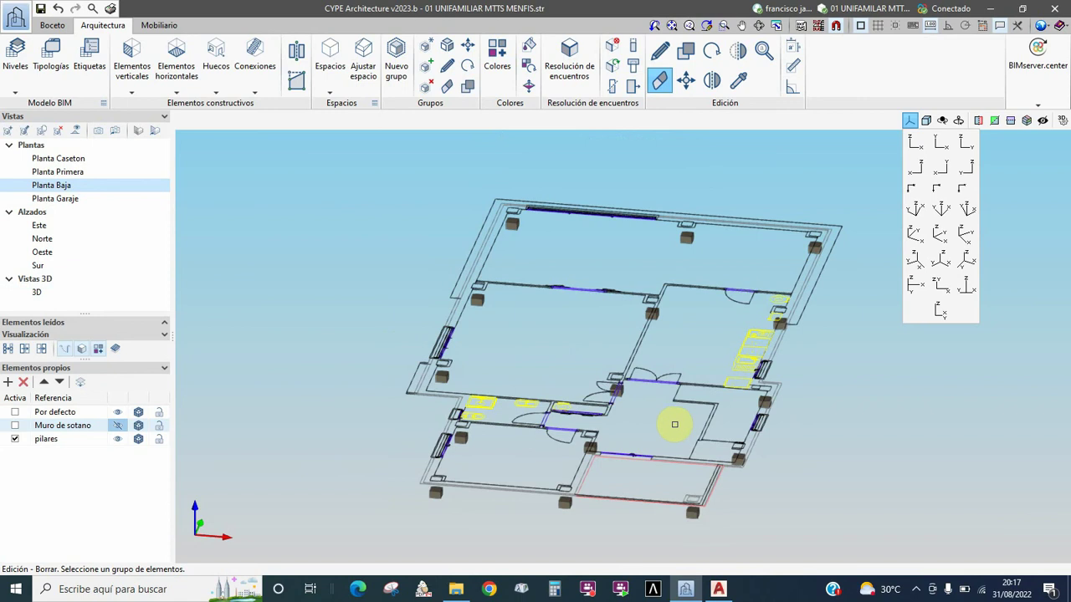
View Planta Baja from above, zoom in, and start a new Pilar from Elementos verticales
click(941, 149)
scroll(564, 328, down, 1)
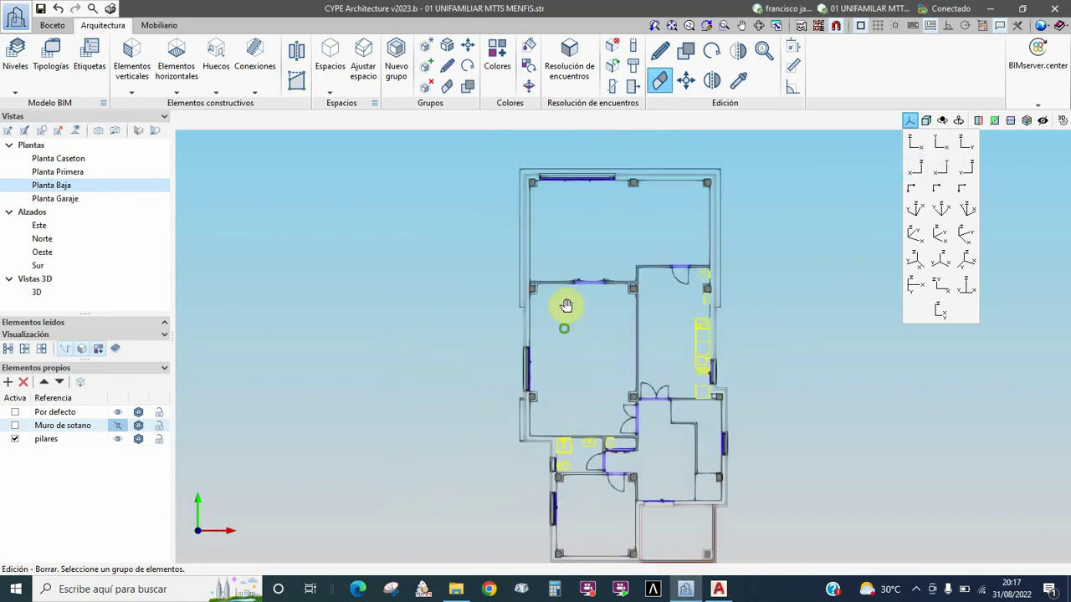
middle_drag(566, 306, 526, 342)
scroll(524, 343, up, 3)
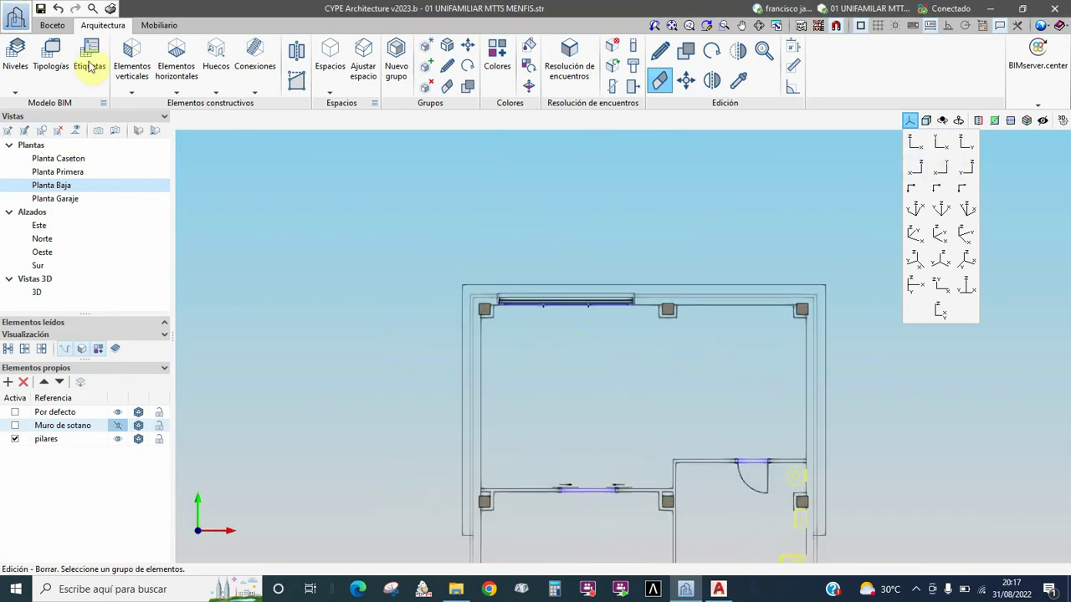
click(132, 90)
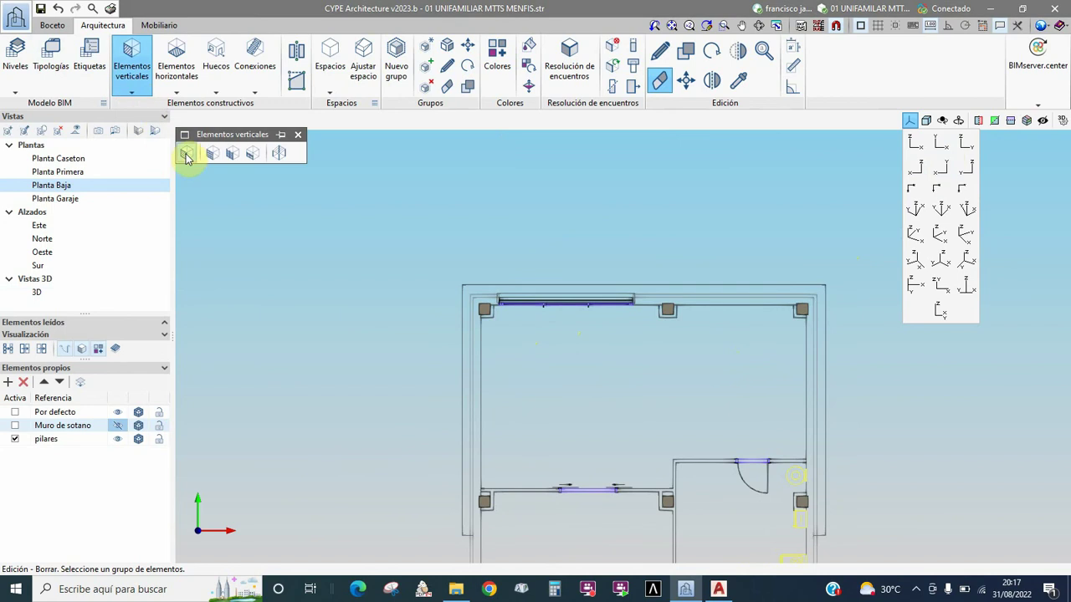
click(280, 153)
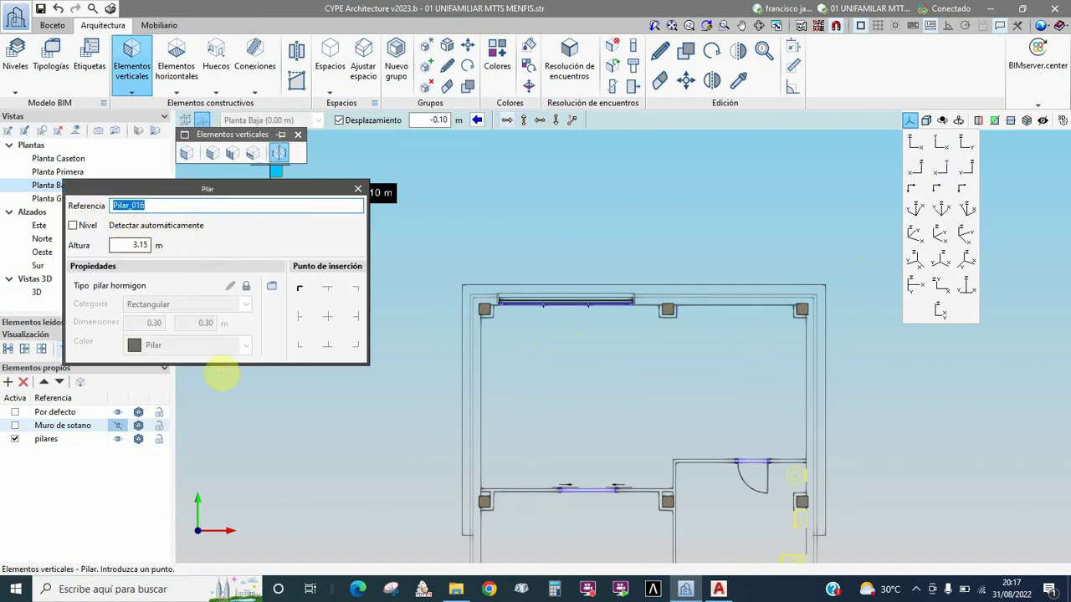
Read the 2,70 Planta Baja storey height in AutoCAD and set the pillar Altura to 2.70 m
click(718, 589)
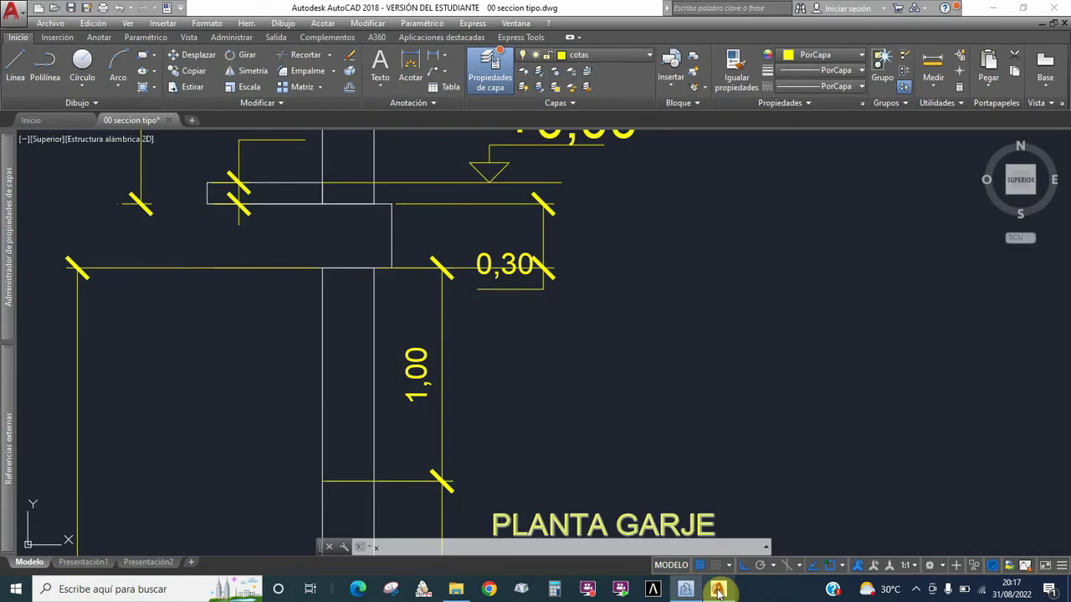
scroll(406, 387, down, 3)
scroll(404, 285, down, 2)
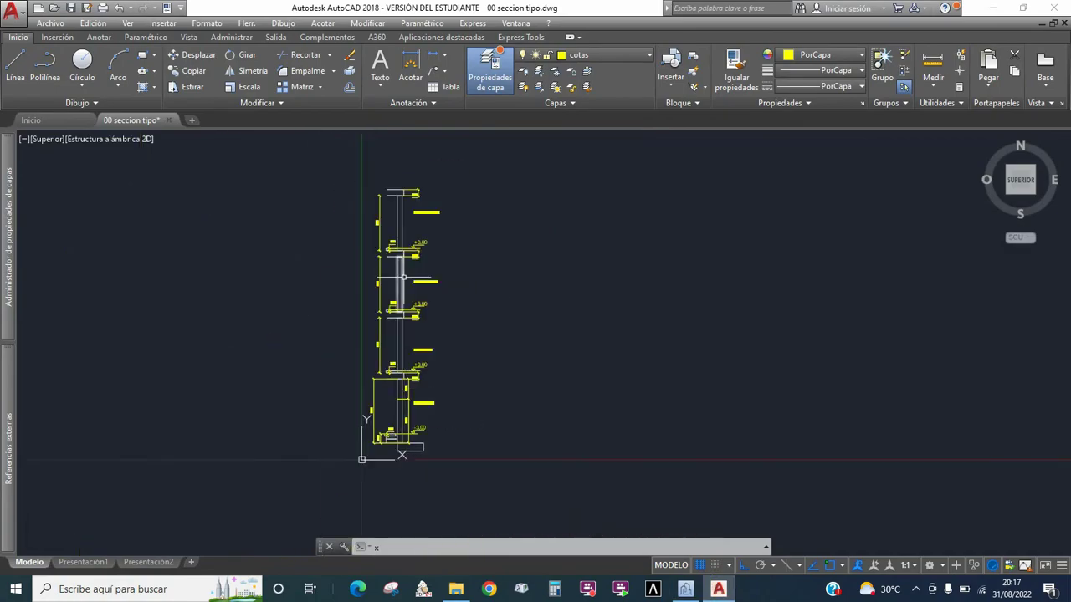
scroll(391, 408, up, 10)
scroll(393, 404, down, 4)
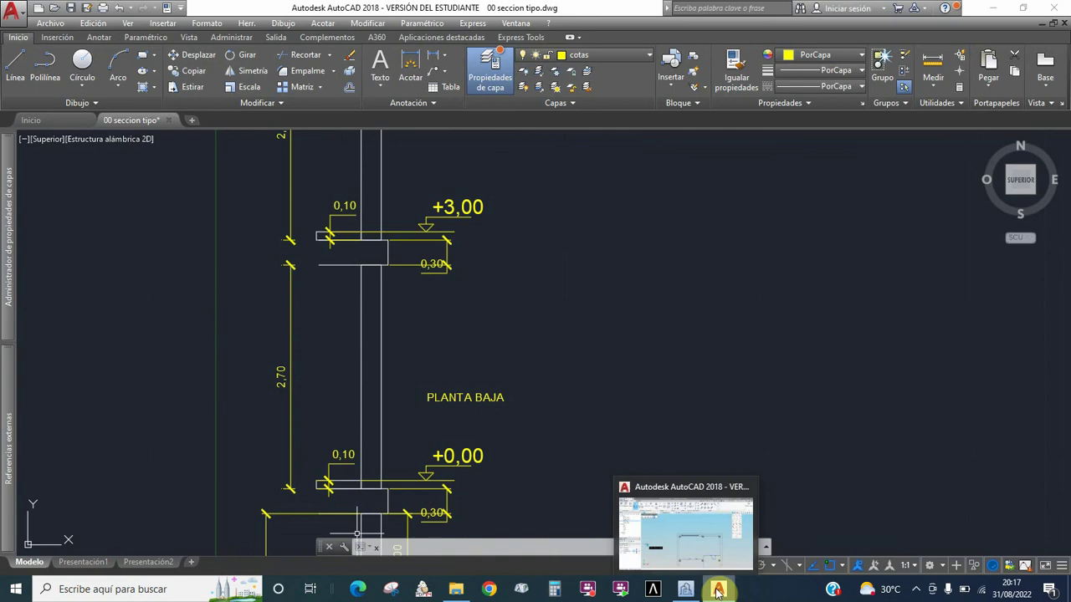
click(686, 590)
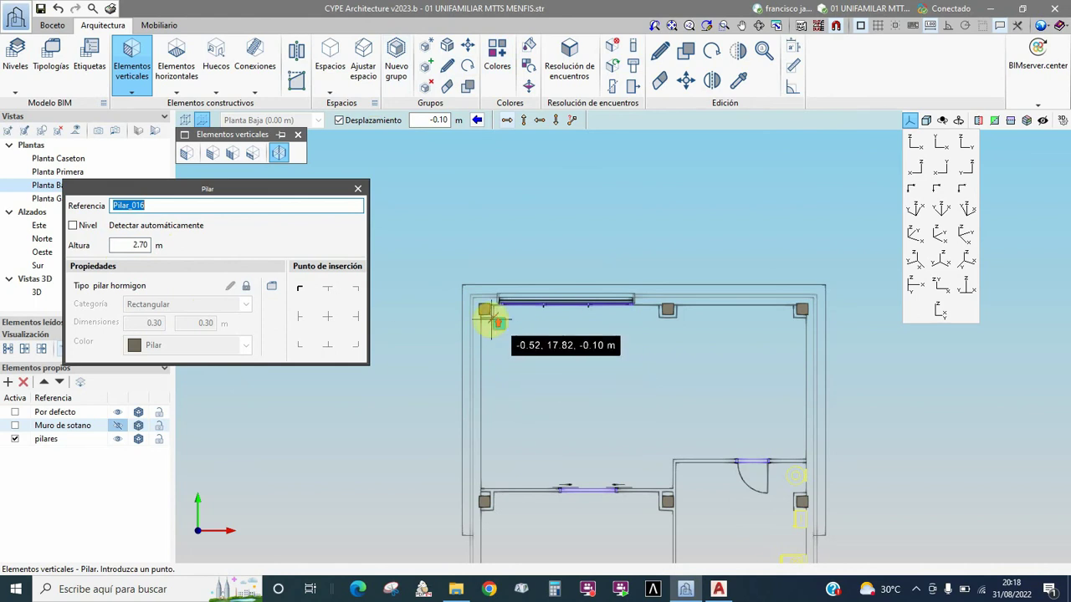
Turn on Activar capturas in Capturas a plantillas and enable Referencia a objetos
scroll(493, 320, up, 1)
scroll(494, 320, up, 1)
scroll(494, 319, up, 1)
scroll(498, 318, up, 1)
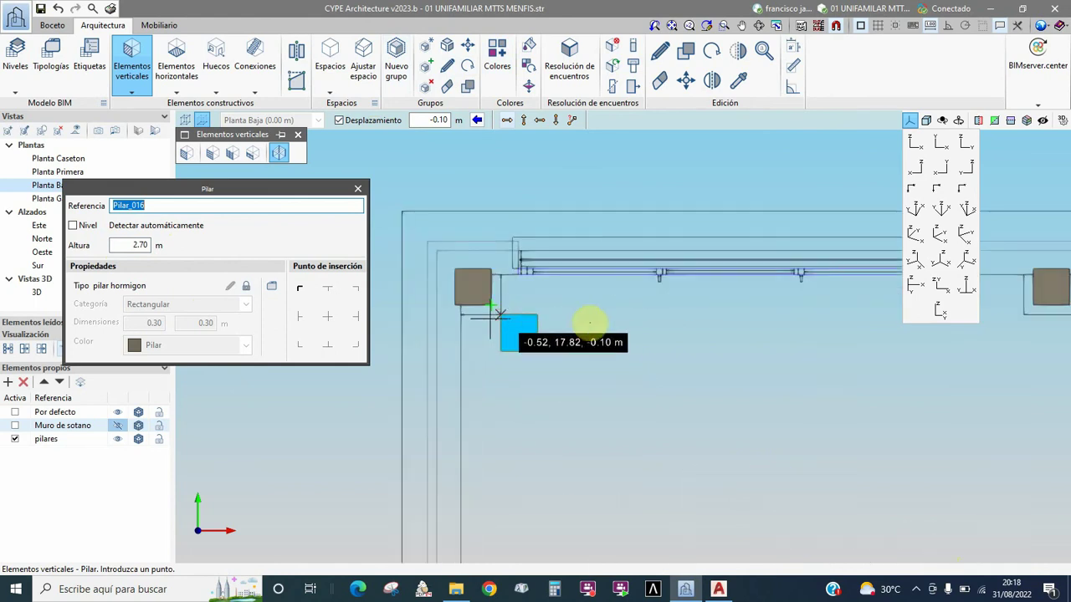
click(836, 26)
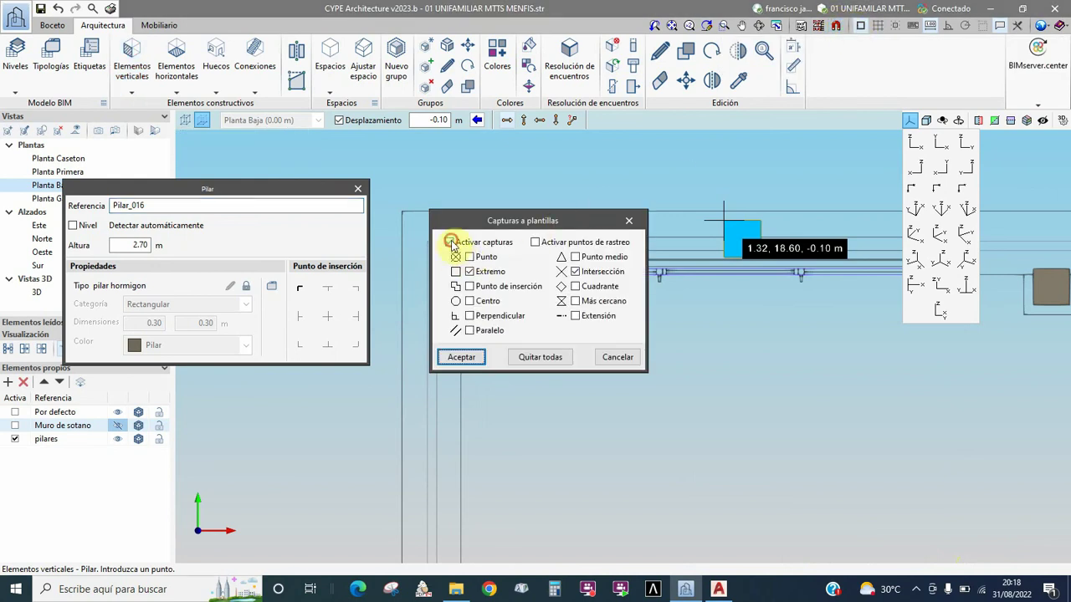
click(452, 242)
click(461, 357)
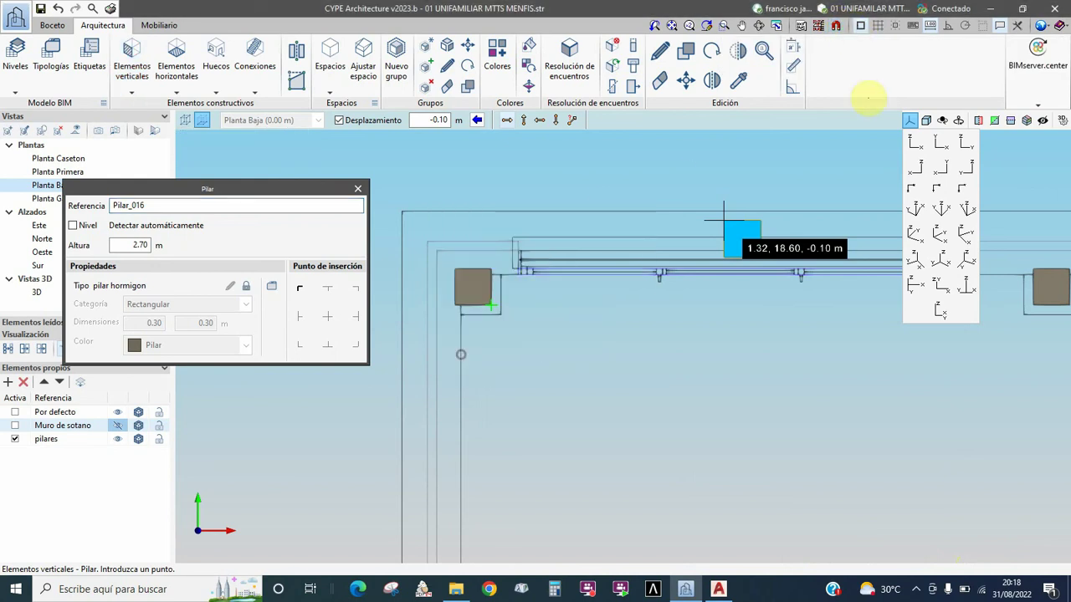
click(861, 31)
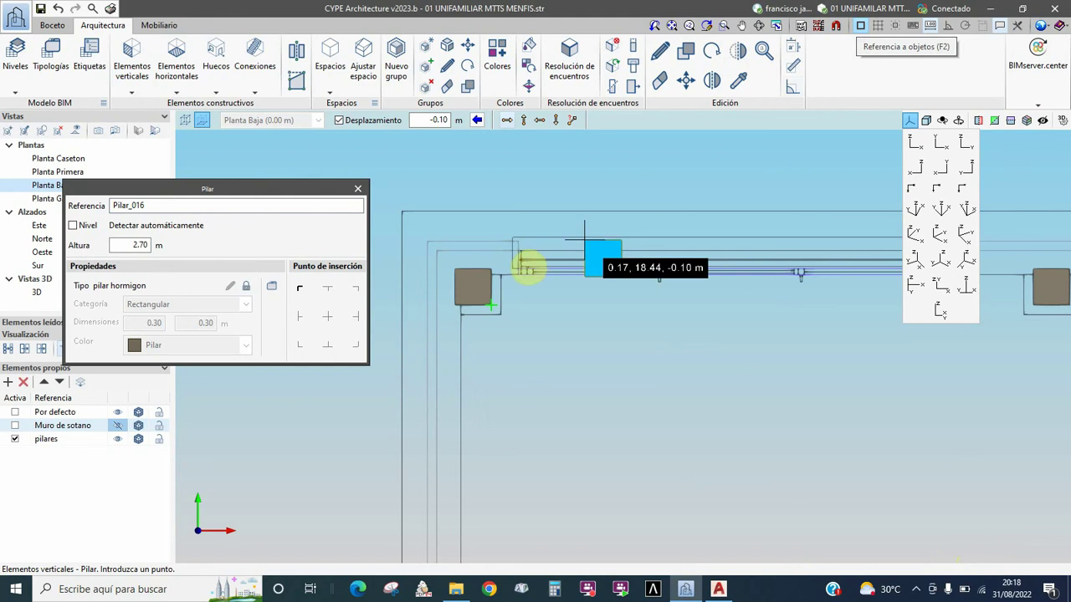
Place two 2.70 m pillars, anchored bottom-right, at the top-left and top-wall pillar corners
click(355, 348)
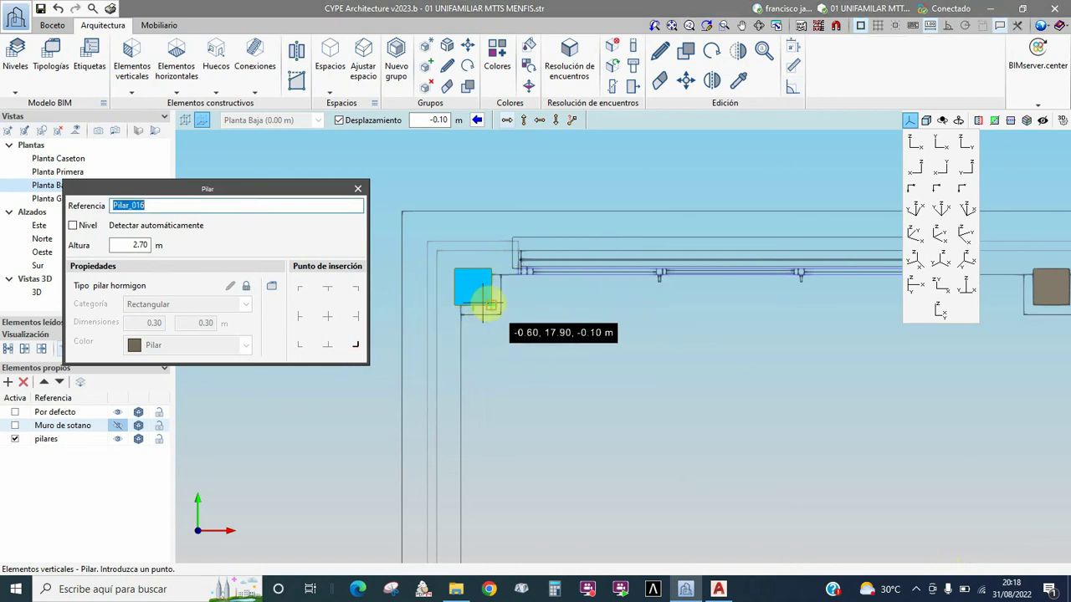
click(487, 303)
scroll(407, 334, down, 2)
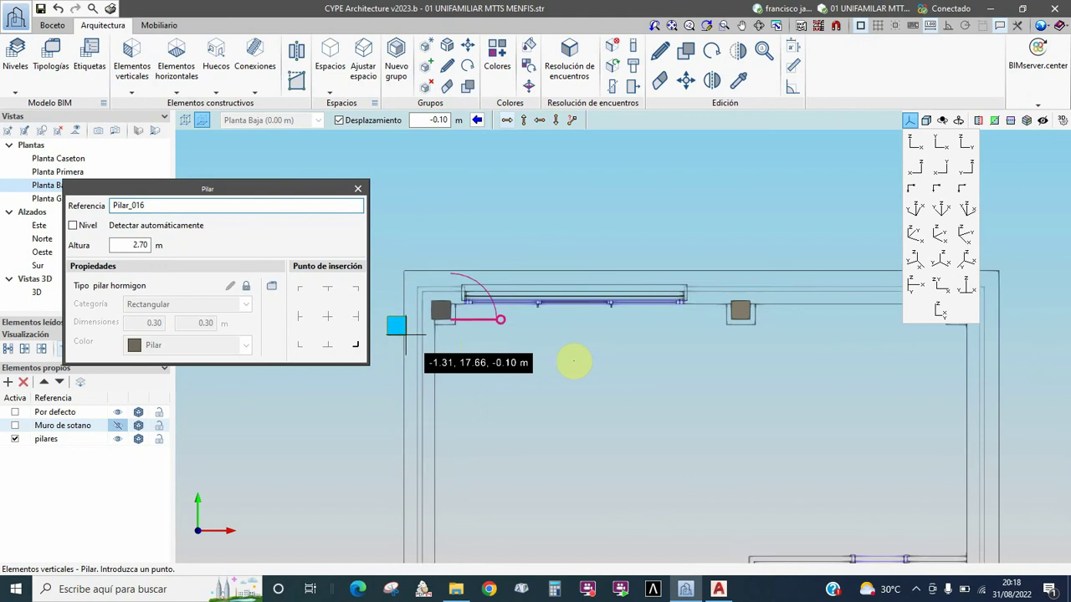
click(716, 328)
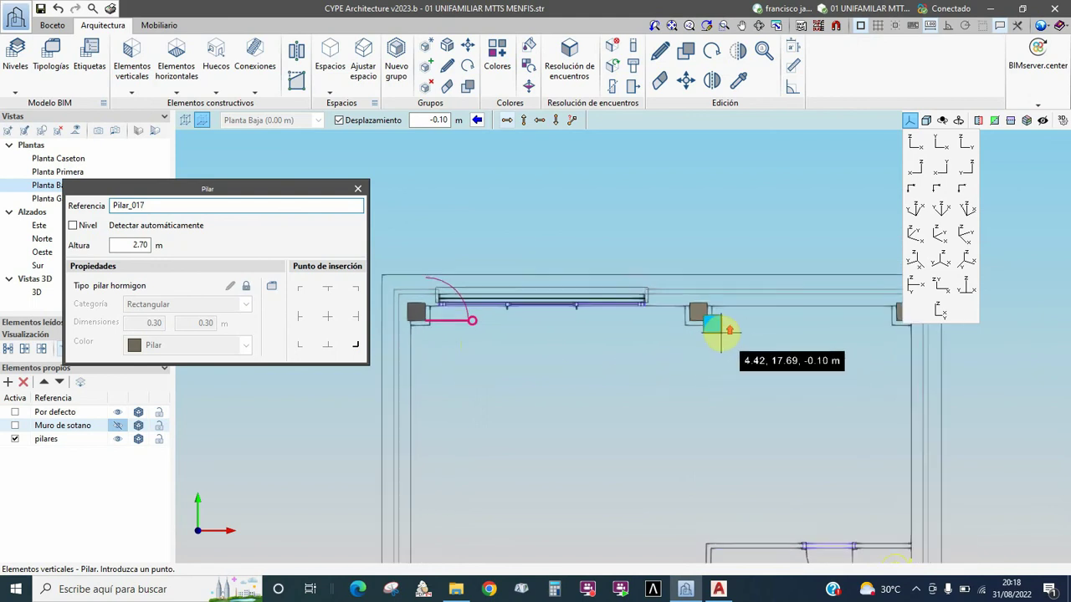
scroll(702, 324, up, 2)
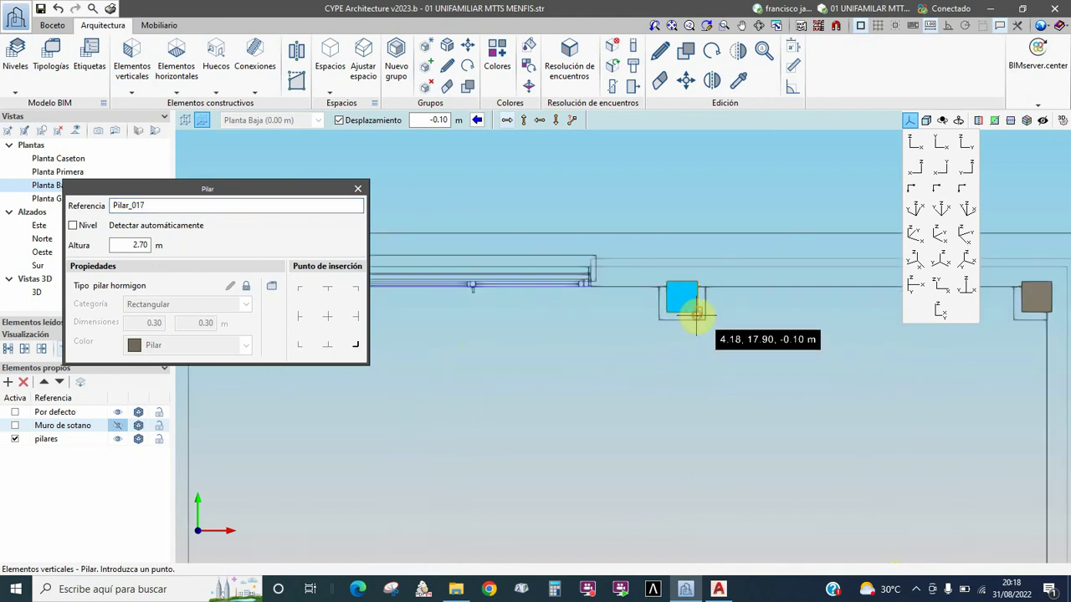
key(Escape)
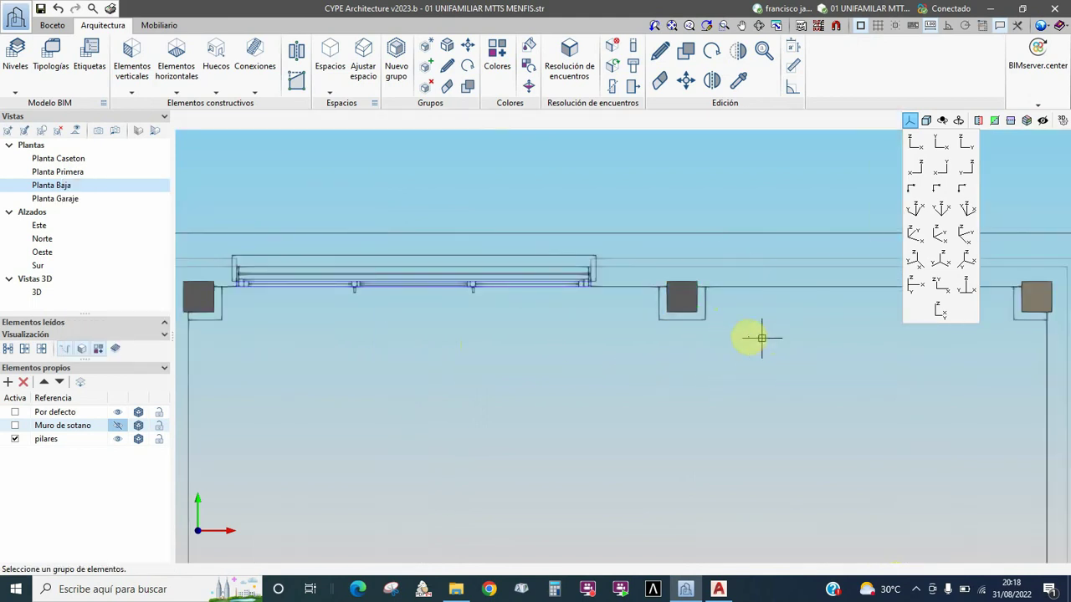
Orbit and pan the 3D model to check Pilar_016 at 2.70 m, then return to top plan view
shift+middle_drag(673, 330, 661, 282)
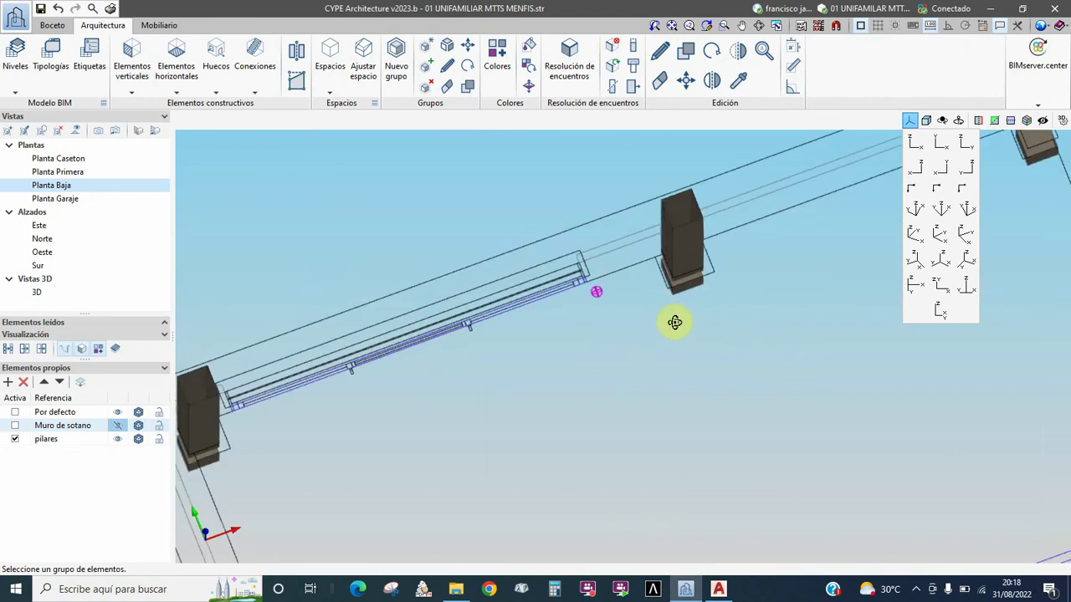
shift+middle_drag(344, 370, 429, 351)
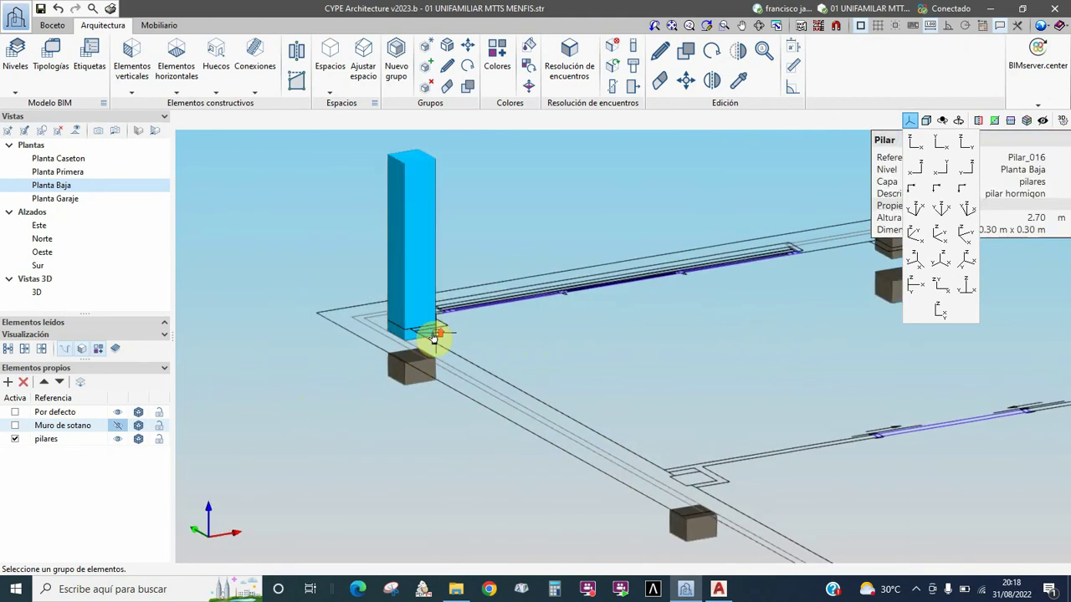
scroll(433, 336, up, 2)
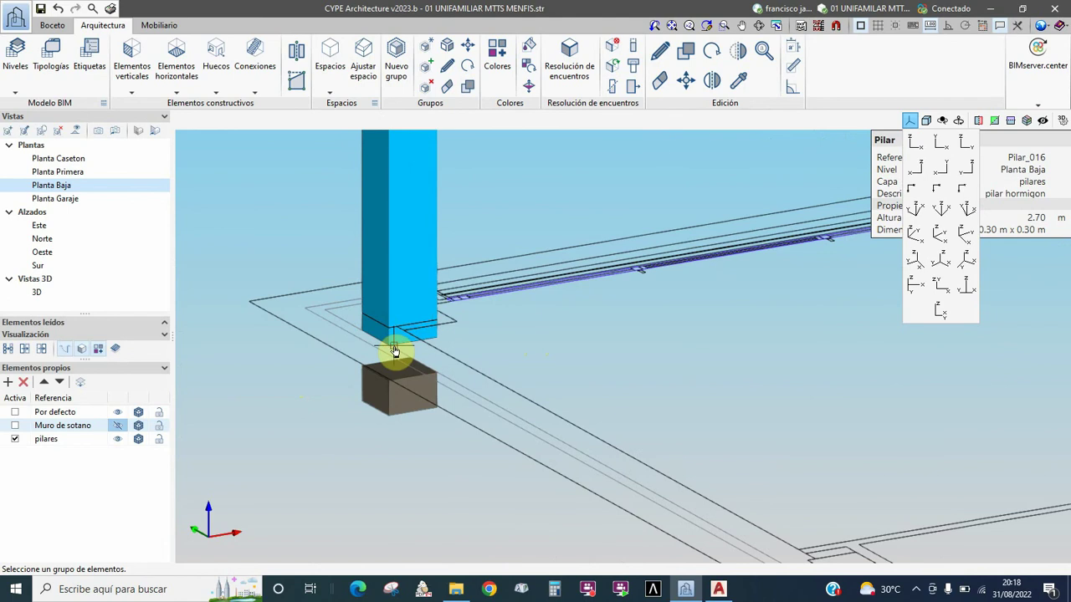
scroll(394, 350, down, 3)
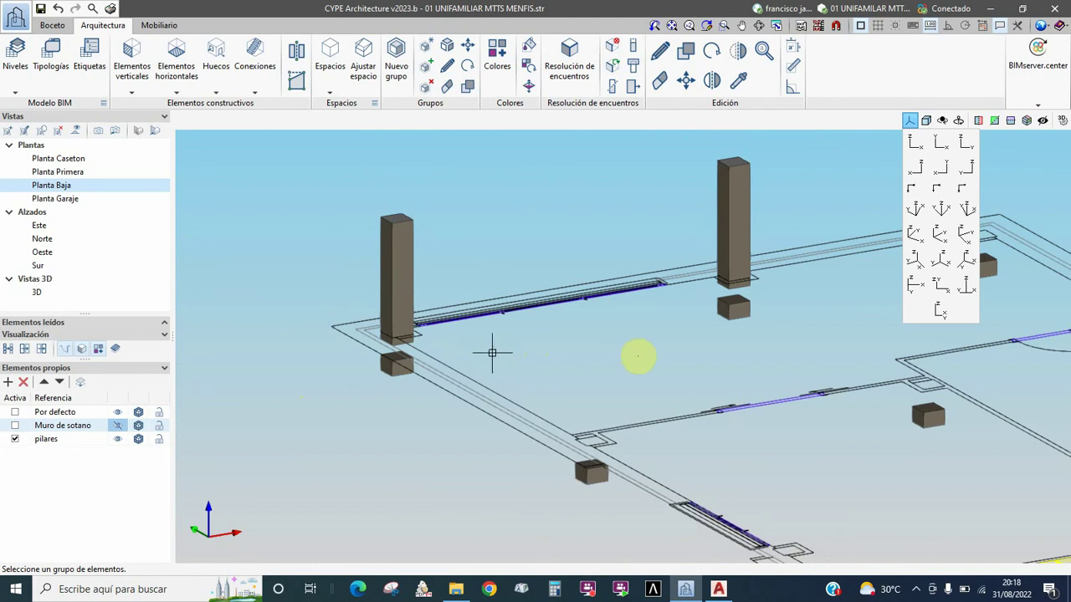
middle_drag(638, 350, 520, 370)
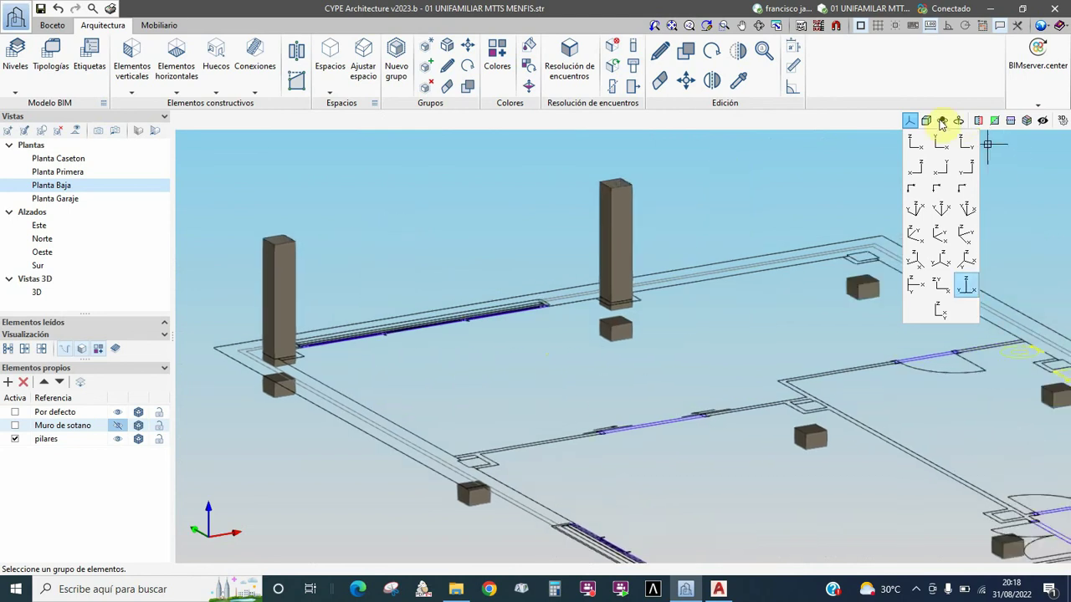
click(938, 143)
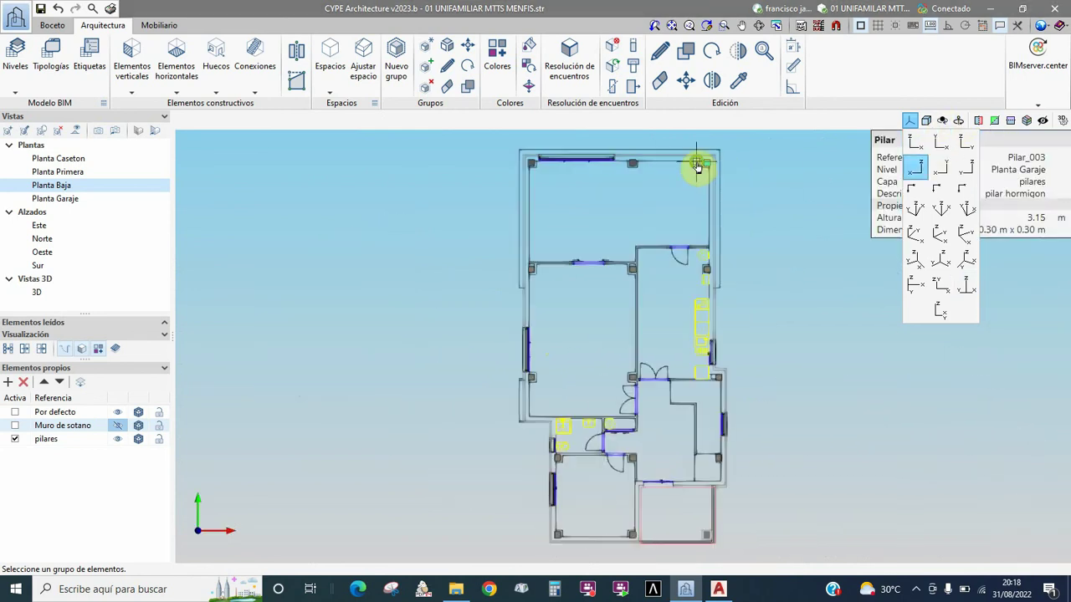
scroll(622, 338, up, 2)
scroll(628, 351, up, 2)
Start a new Pilar and place four pillars at the top wall corners of Planta Baja
click(134, 84)
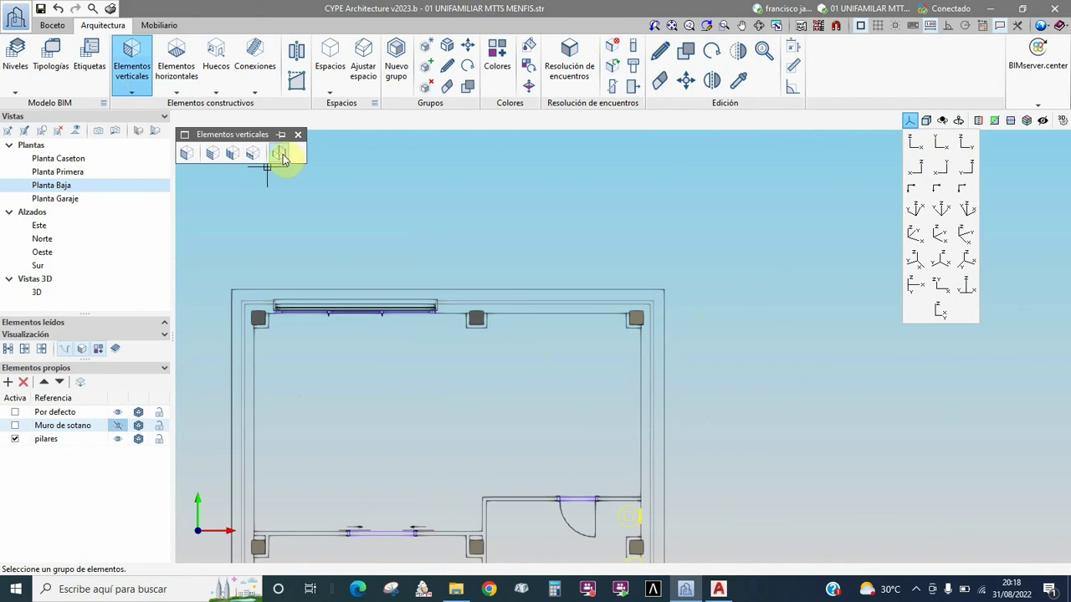
click(278, 152)
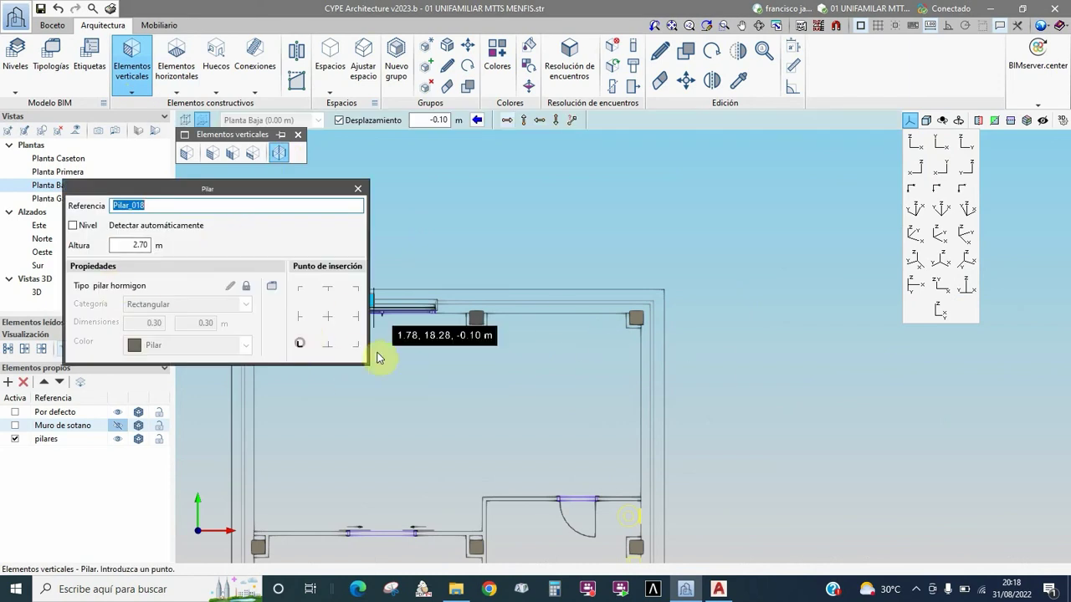
scroll(627, 324, up, 2)
click(637, 327)
scroll(638, 327, down, 2)
scroll(622, 246, up, 2)
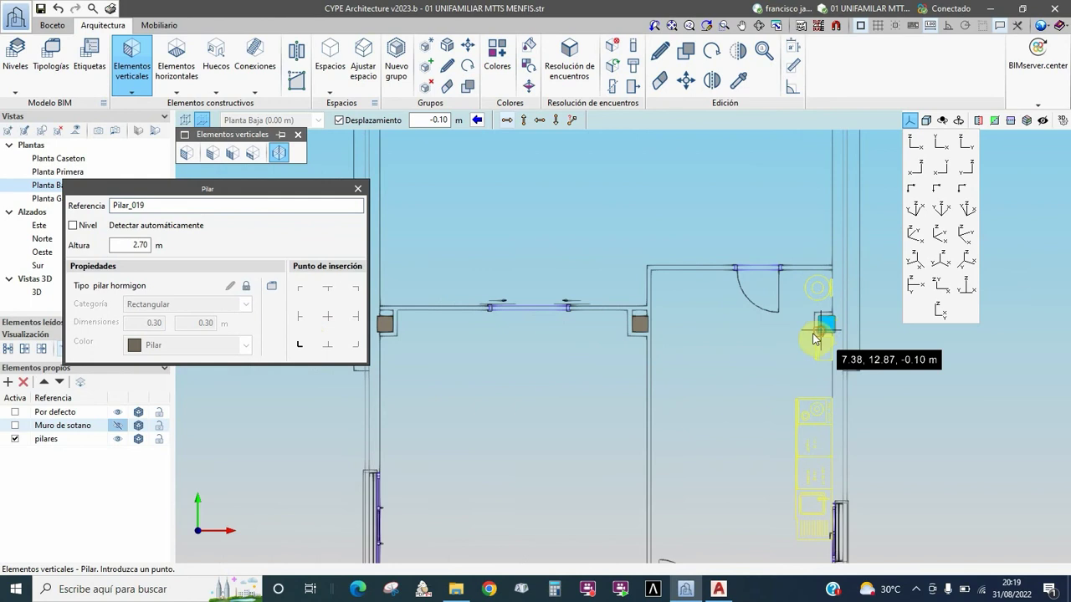
click(825, 323)
click(586, 334)
click(382, 330)
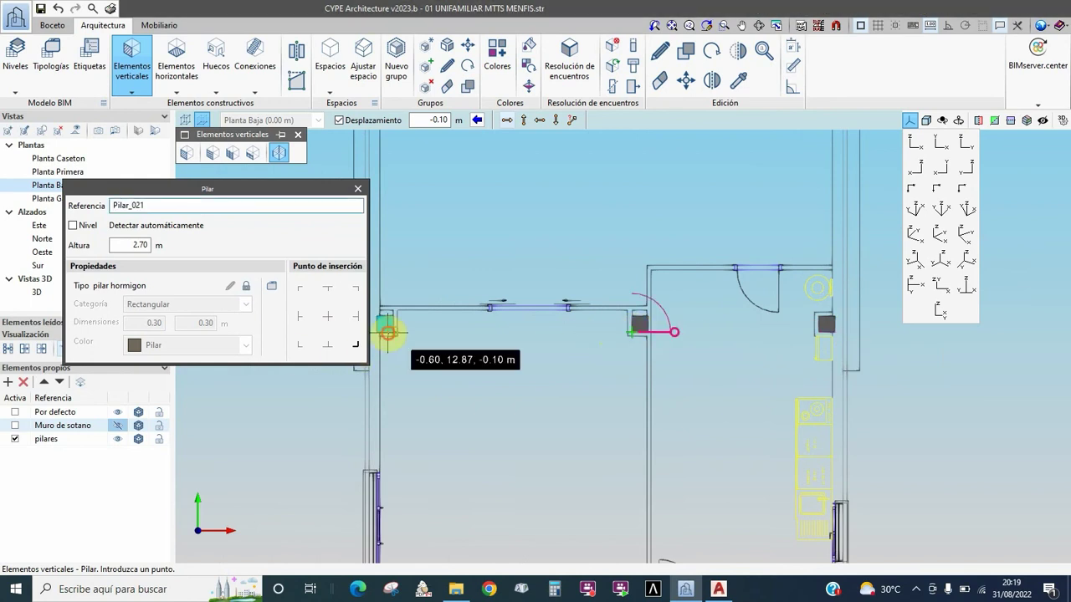
Place five more pillars at the upper room and right-side wall corners
mouse_move(566, 537)
middle_down()
mouse_move(541, 210)
mouse_move(580, 198)
middle_up()
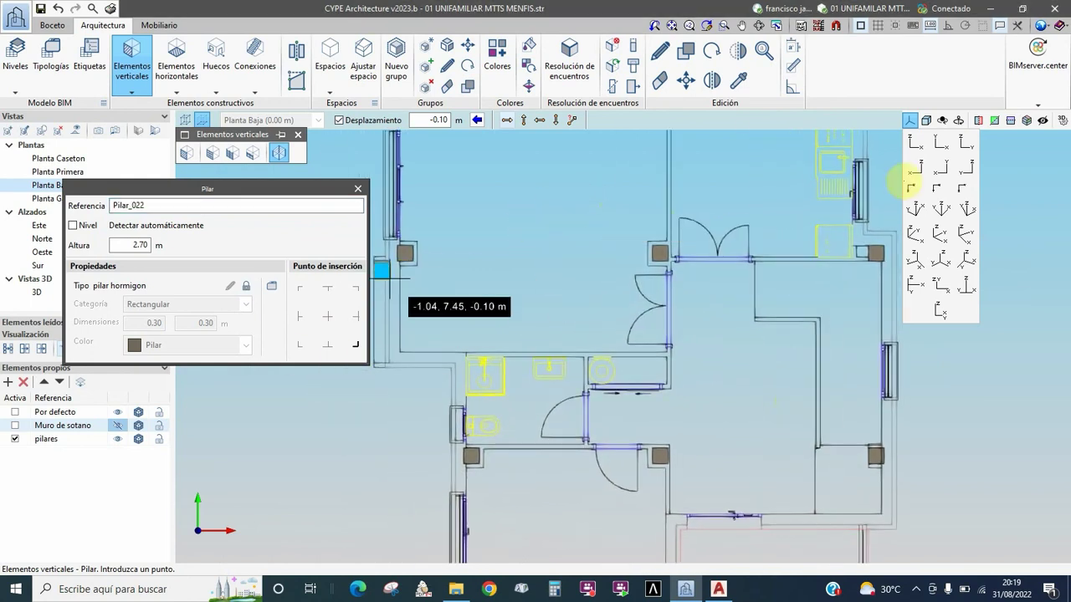
scroll(502, 284, down, 3)
scroll(509, 400, up, 2)
scroll(693, 413, up, 2)
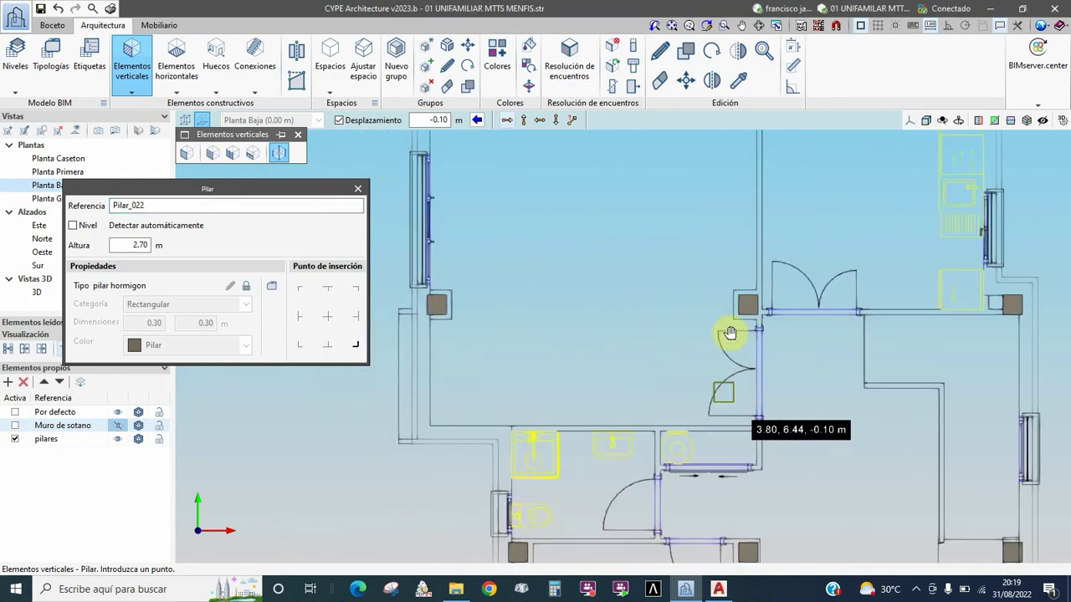
scroll(728, 334, up, 2)
click(529, 253)
click(759, 240)
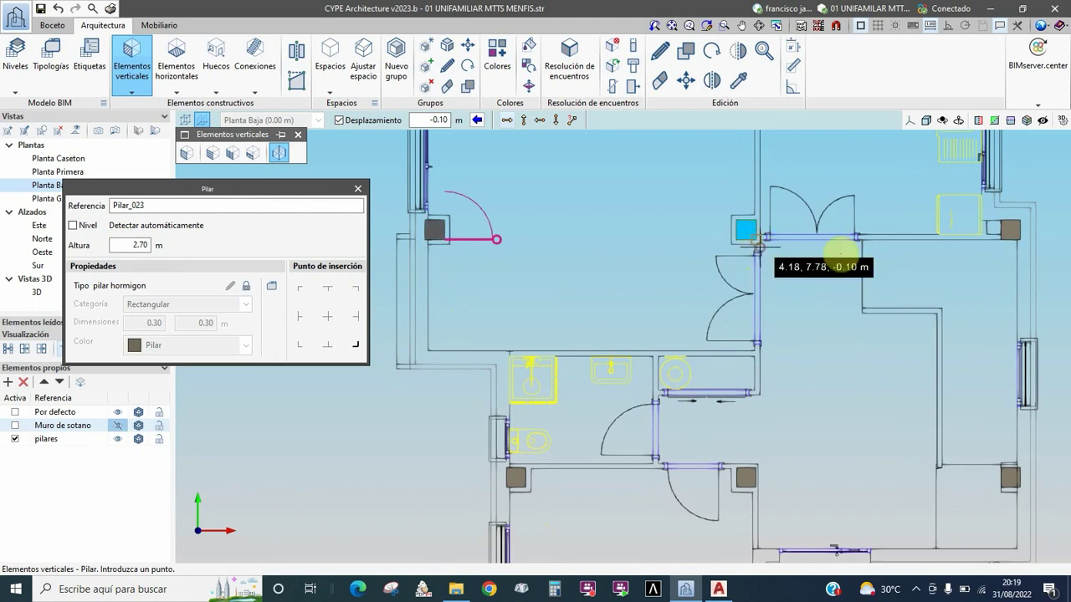
click(926, 295)
click(513, 475)
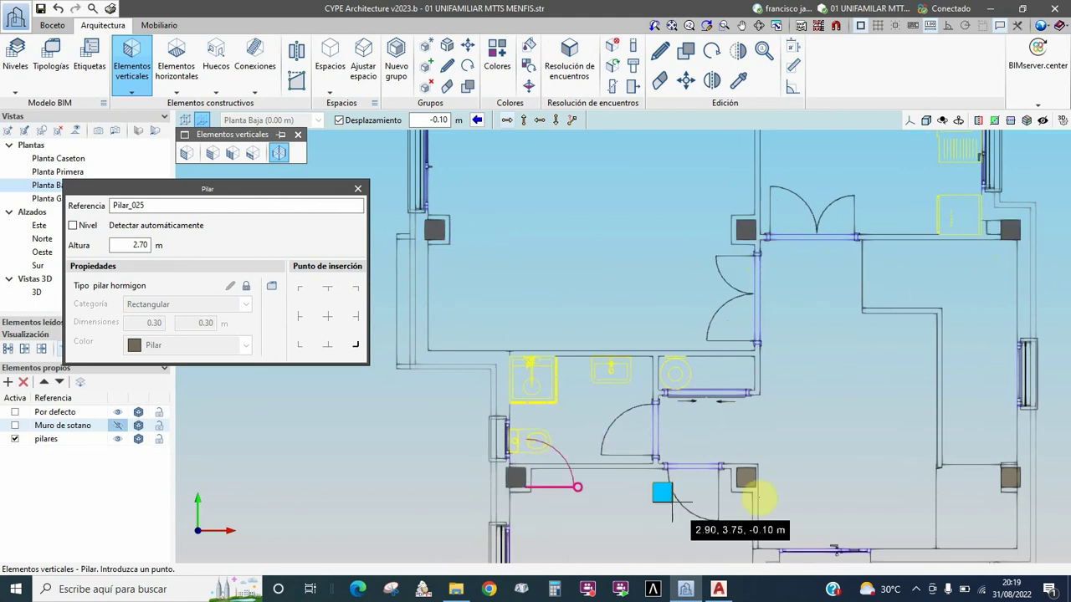
click(1009, 483)
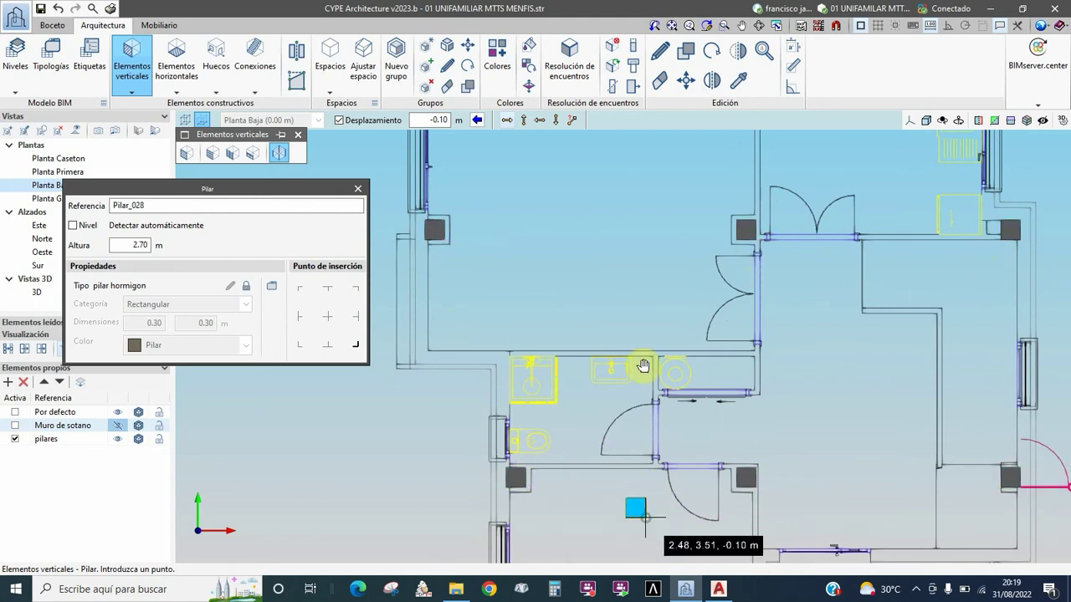
Place four pillars at the lower wall corners, then finish placing pillars
middle_drag(628, 509, 604, 184)
click(492, 395)
click(492, 412)
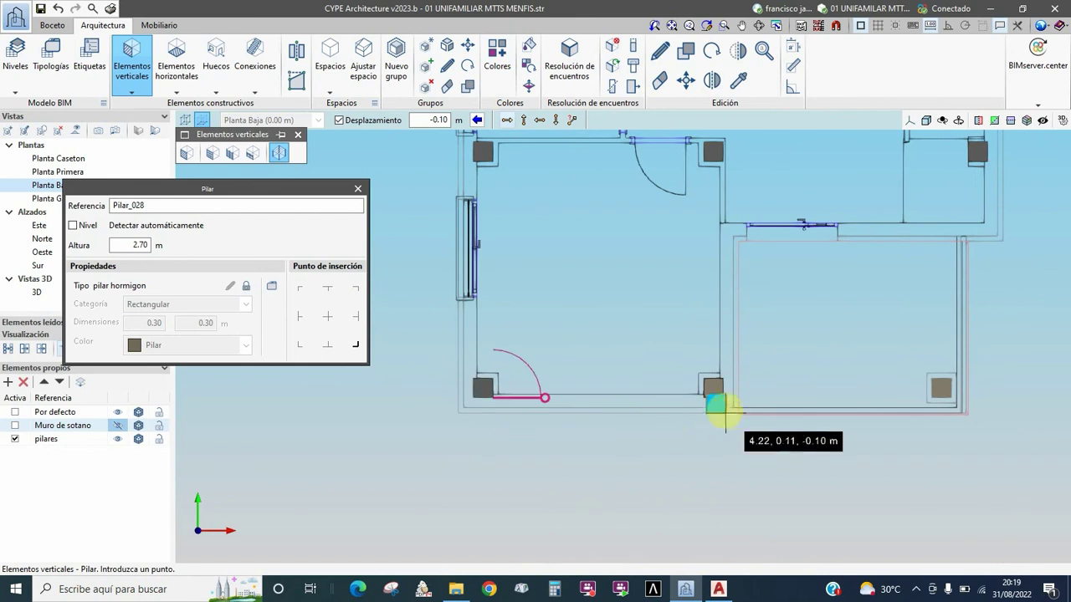
click(726, 403)
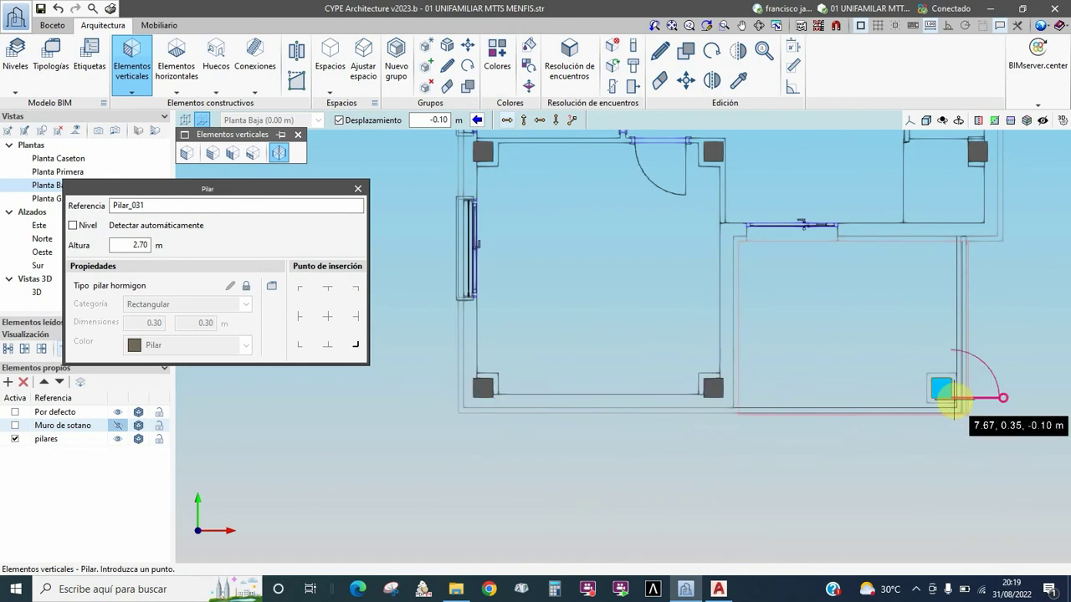
click(949, 390)
key(Escape)
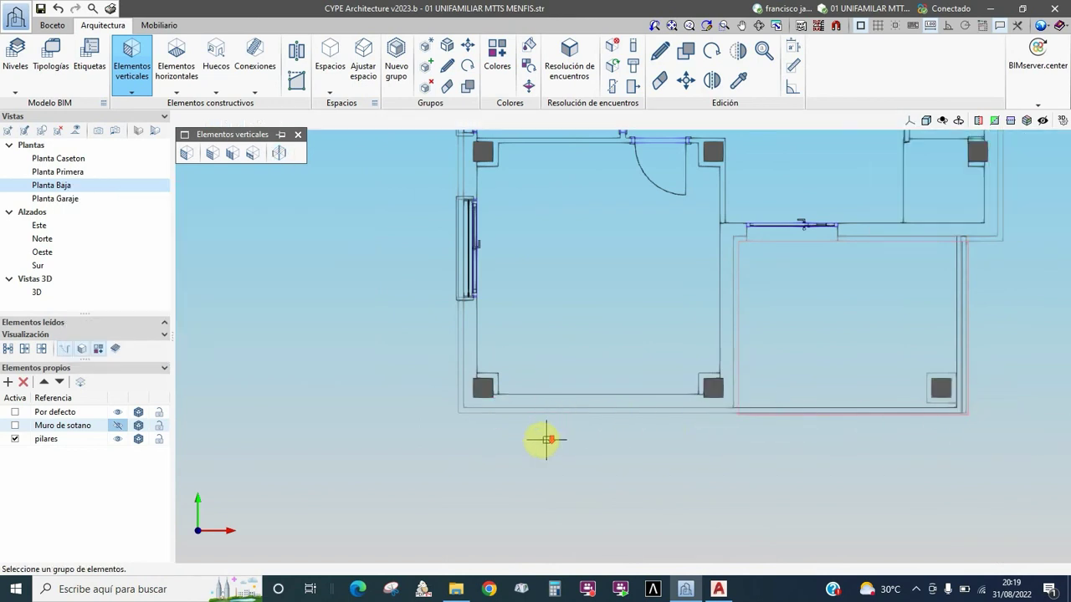
scroll(544, 439, down, 3)
scroll(532, 439, down, 2)
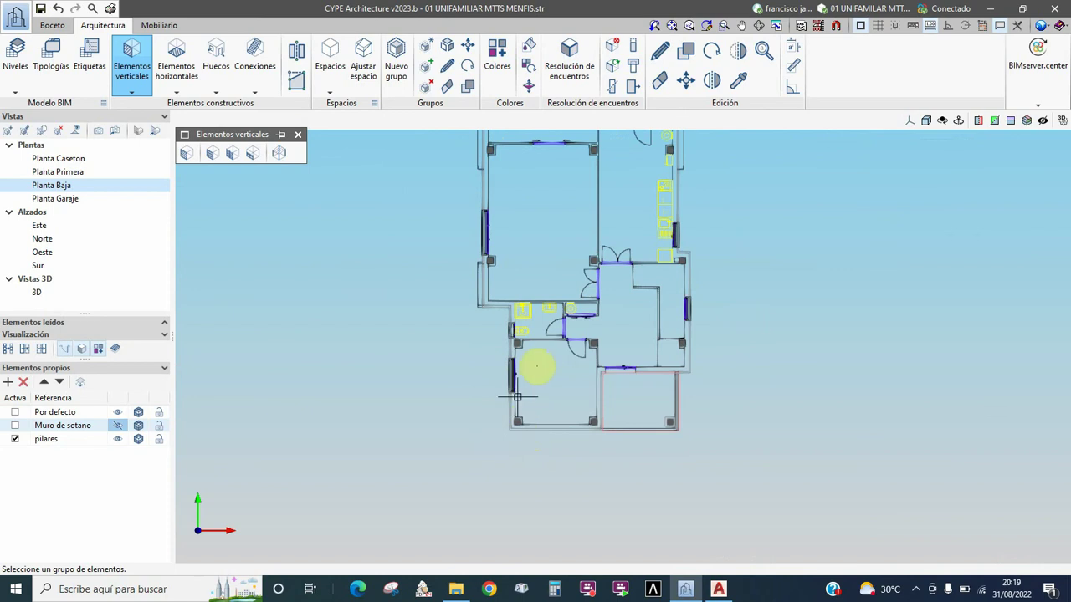
mouse_move(553, 340)
shift+middle_down()
mouse_move(588, 263)
mouse_move(474, 246)
shift+middle_up()
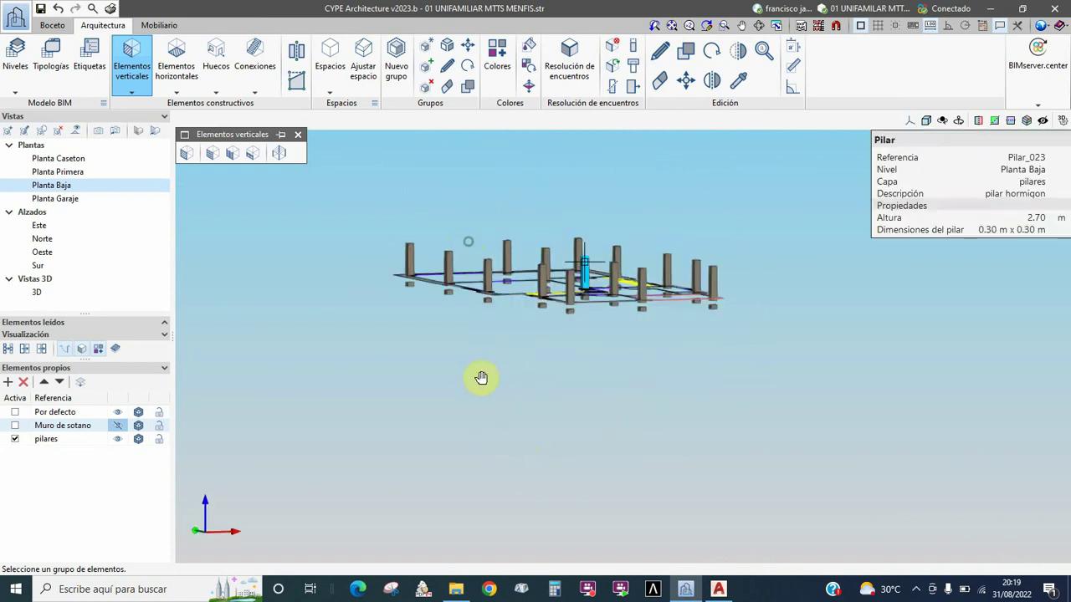
middle_drag(481, 377, 486, 356)
middle_drag(483, 384, 478, 382)
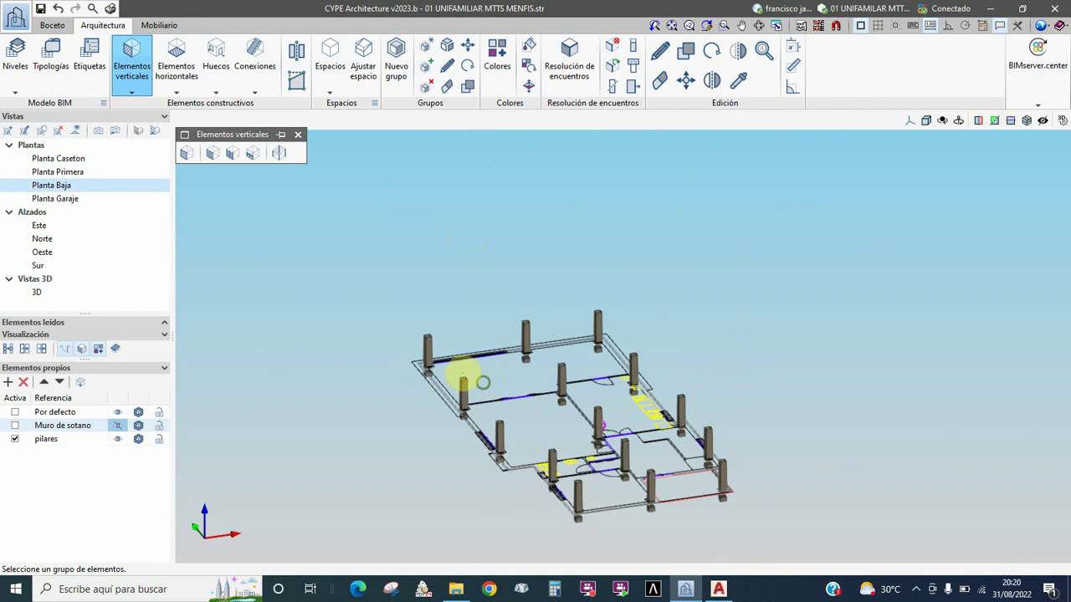
scroll(404, 329, up, 3)
scroll(404, 328, up, 2)
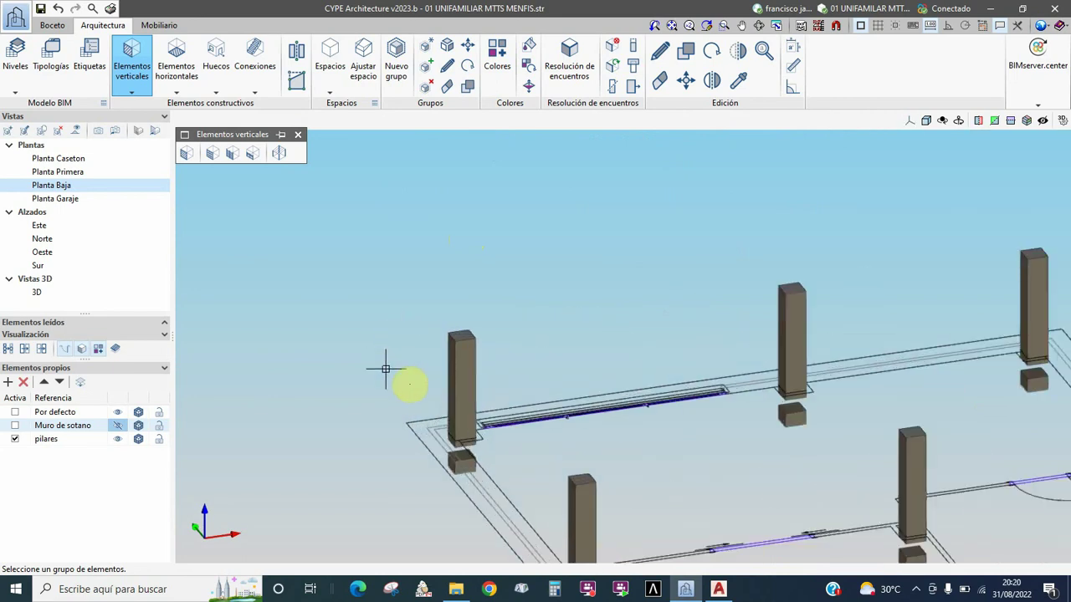
mouse_move(461, 387)
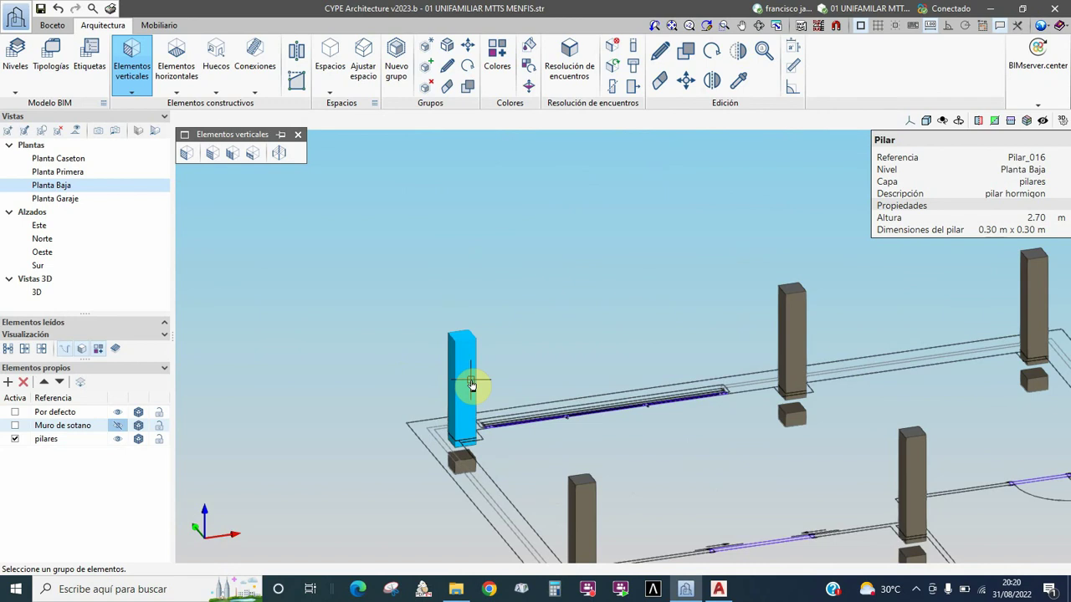
scroll(399, 363, down, 2)
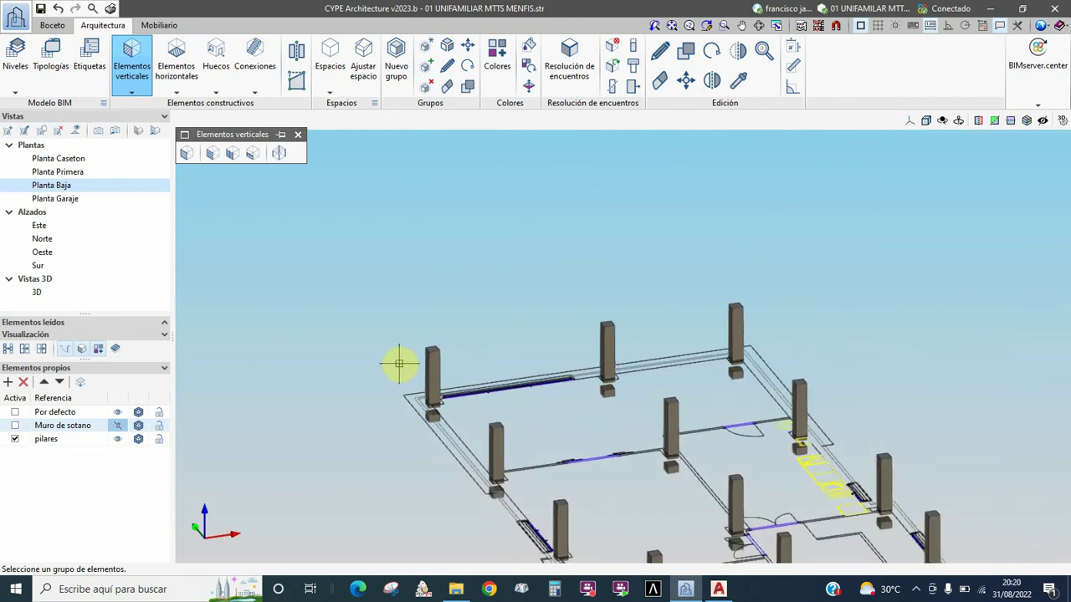
middle_drag(598, 393, 569, 247)
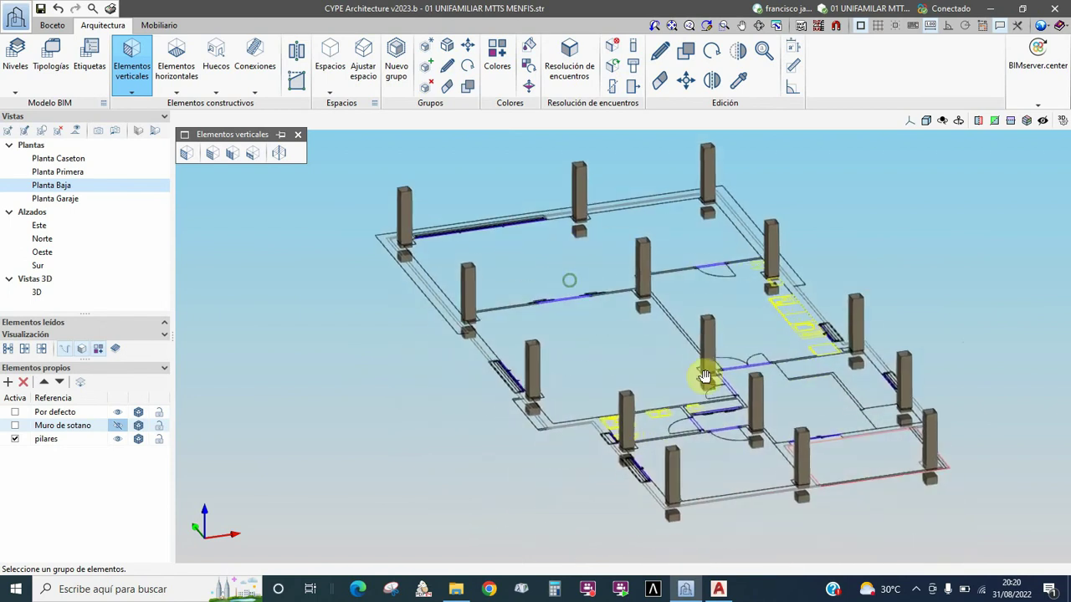
click(912, 122)
click(941, 142)
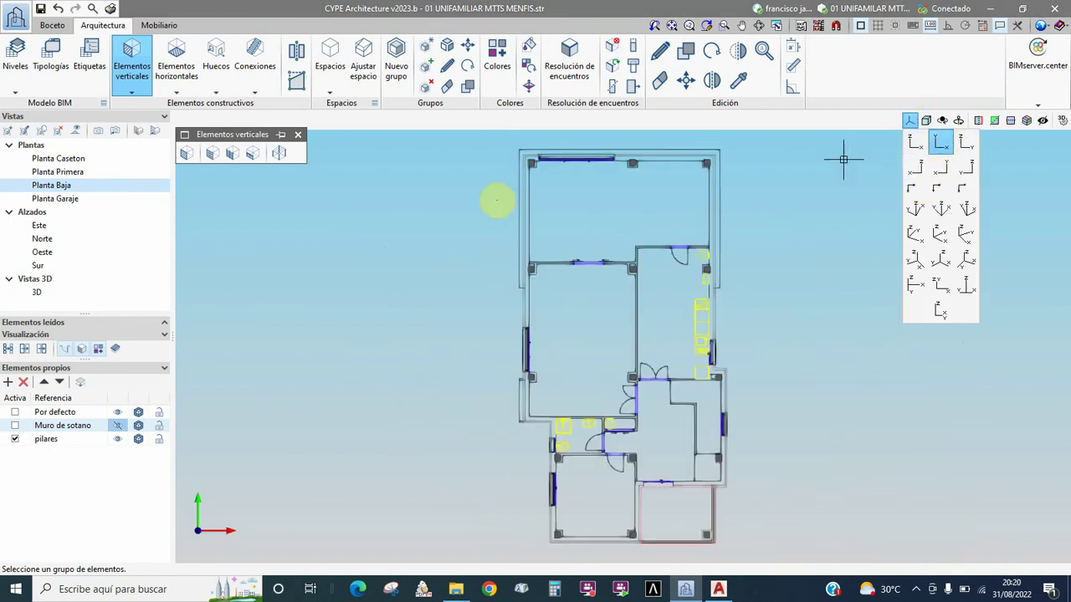
Copy the pillars from Planta Baja onto Planta Primera (3.00 m) with Copiar de otro nivel
click(297, 134)
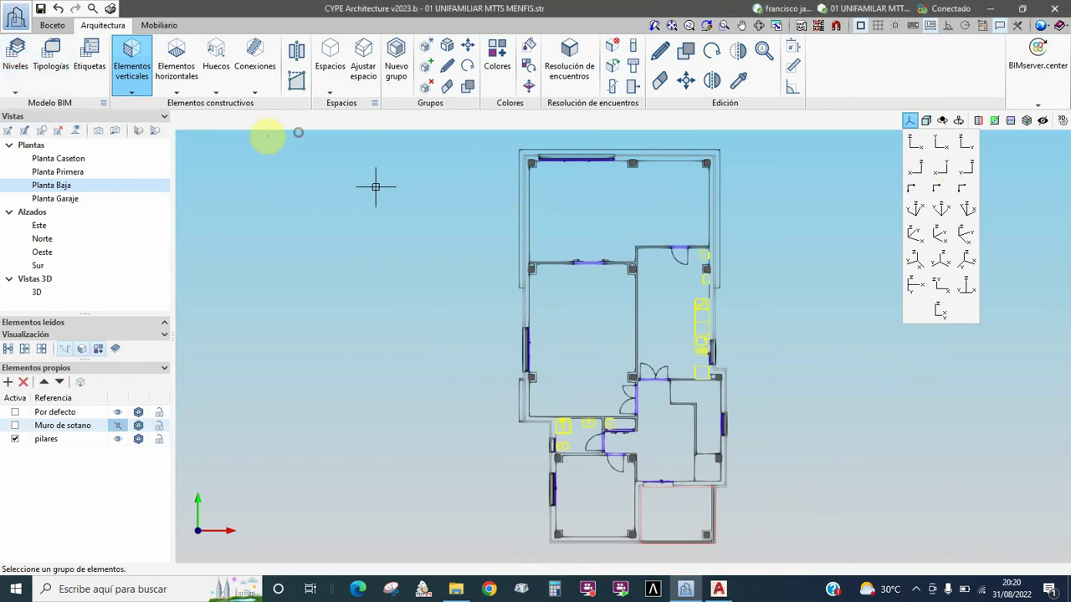
click(15, 88)
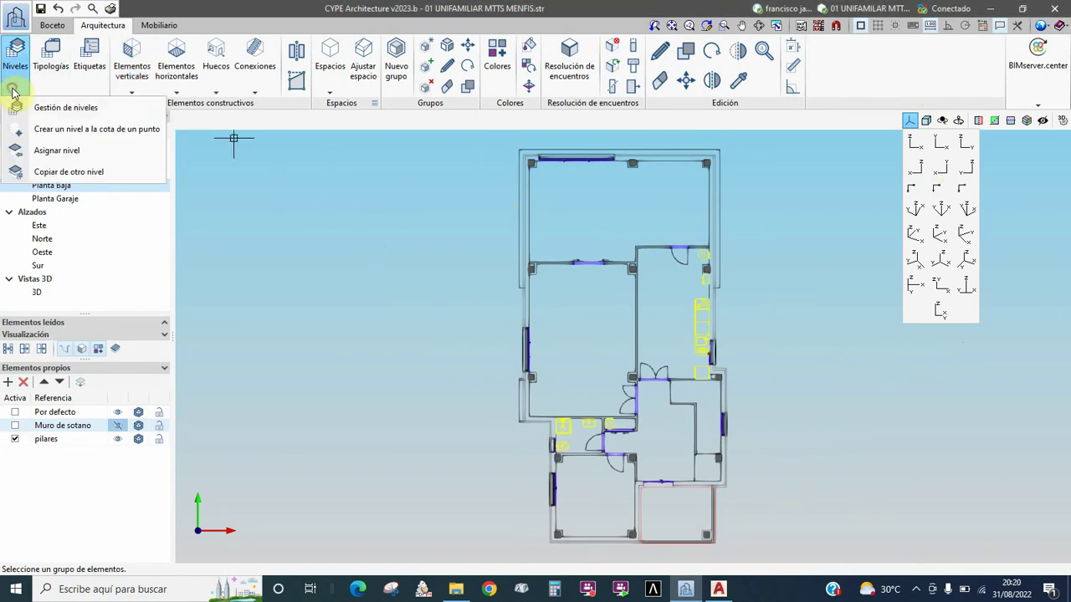
click(46, 173)
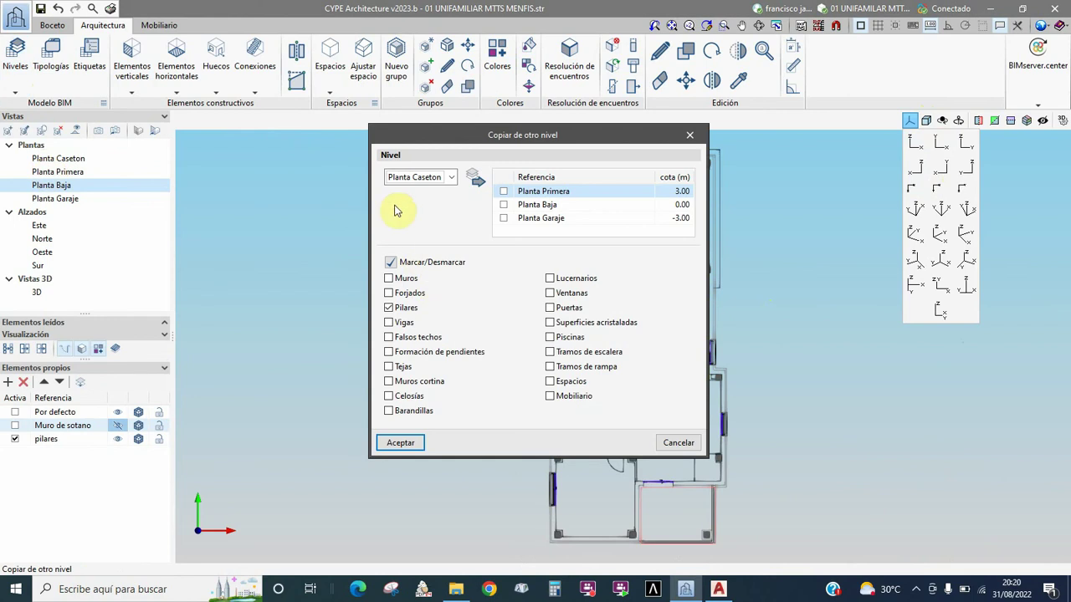
click(414, 212)
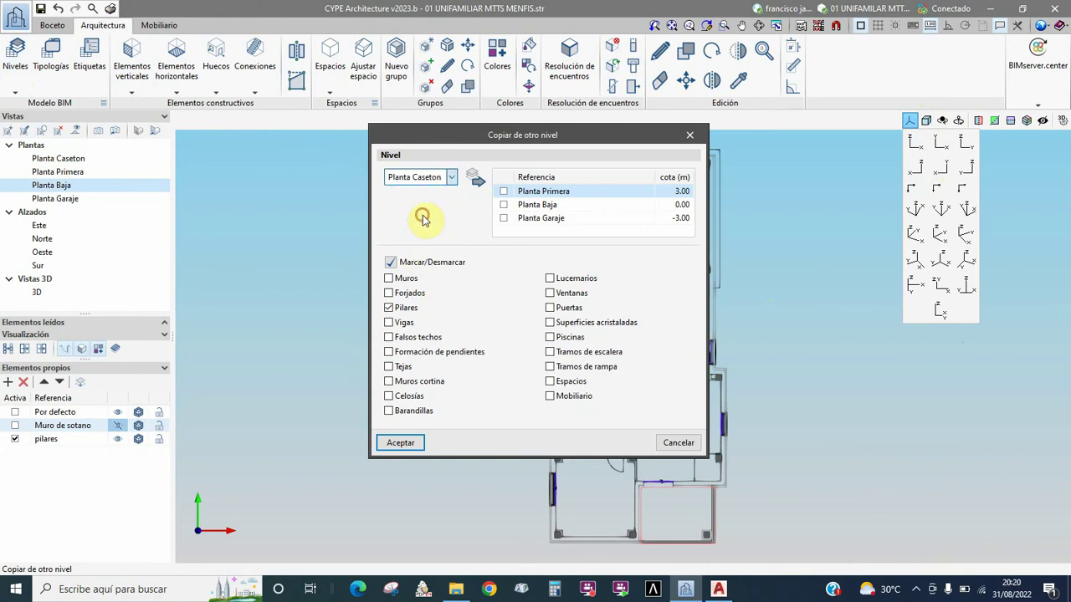
click(504, 205)
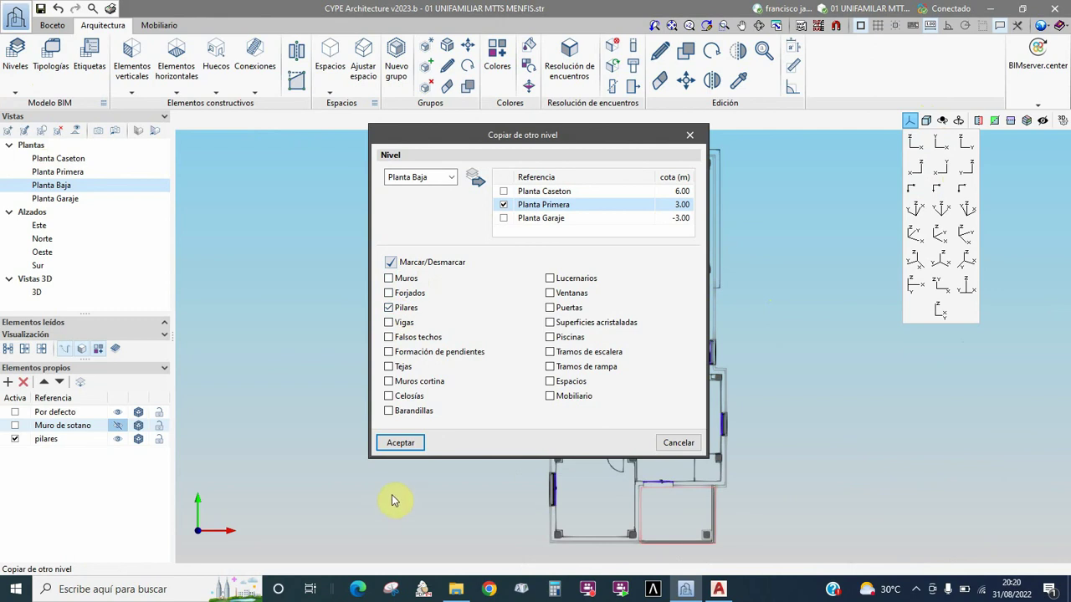
click(402, 444)
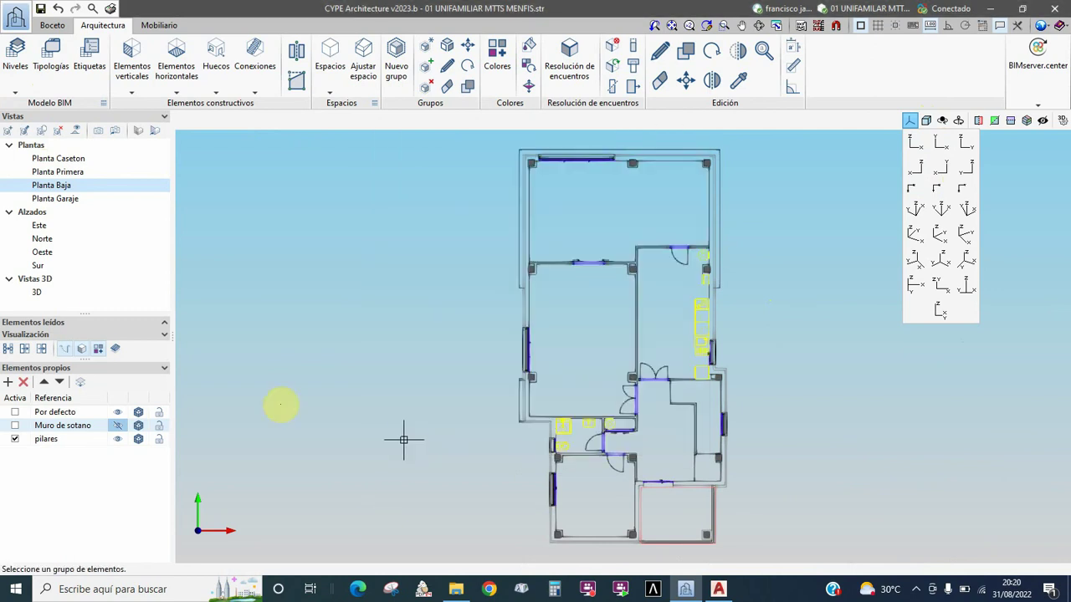
Show Planta Primera and inspect its copied 2.70 m pillars in 3D, then in top view
click(49, 171)
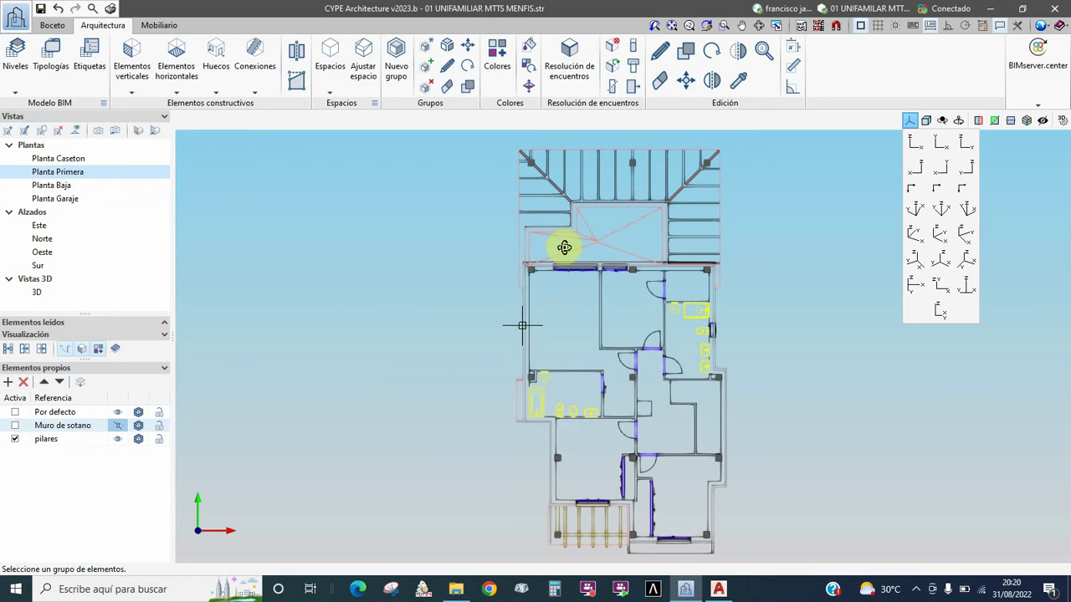
mouse_move(564, 242)
middle_down()
mouse_move(581, 230)
mouse_move(574, 241)
middle_up()
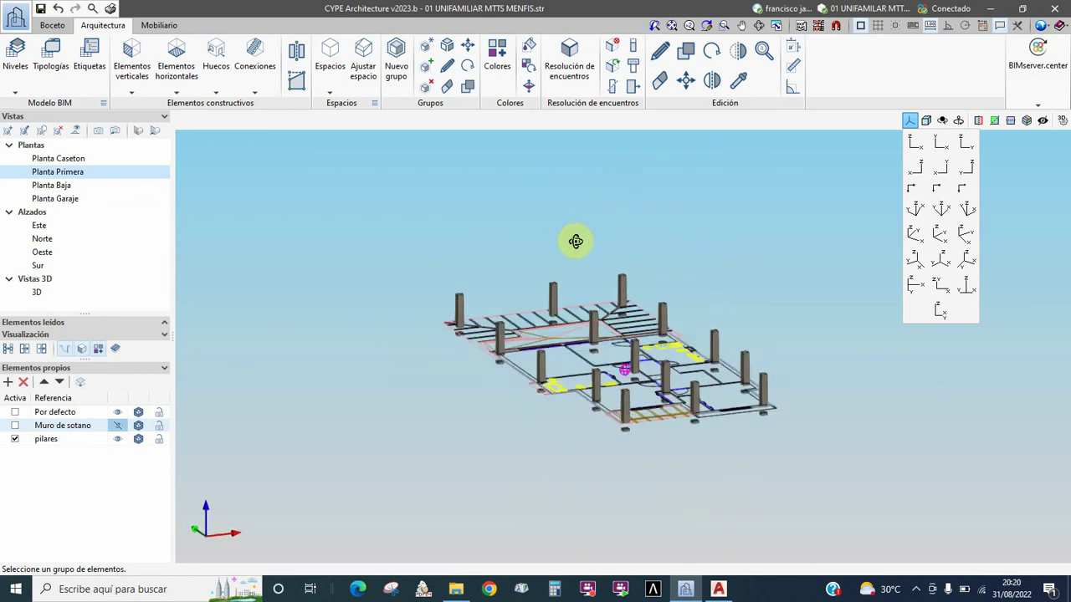
scroll(476, 418, up, 1)
scroll(489, 376, up, 2)
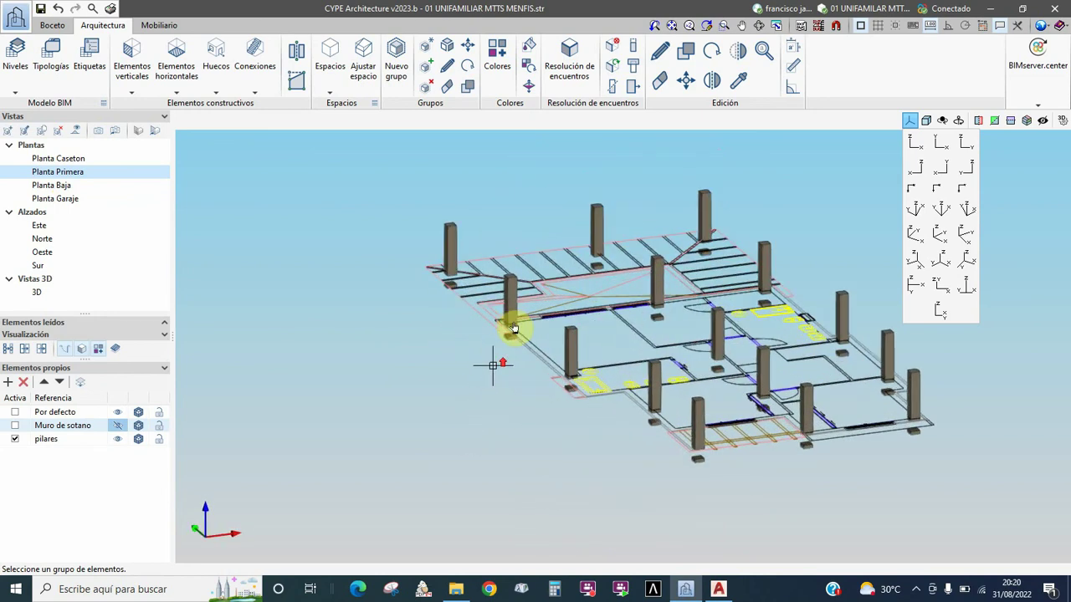
scroll(504, 344, up, 2)
scroll(512, 326, up, 2)
mouse_move(516, 319)
middle_down()
mouse_move(478, 335)
mouse_move(394, 323)
middle_up()
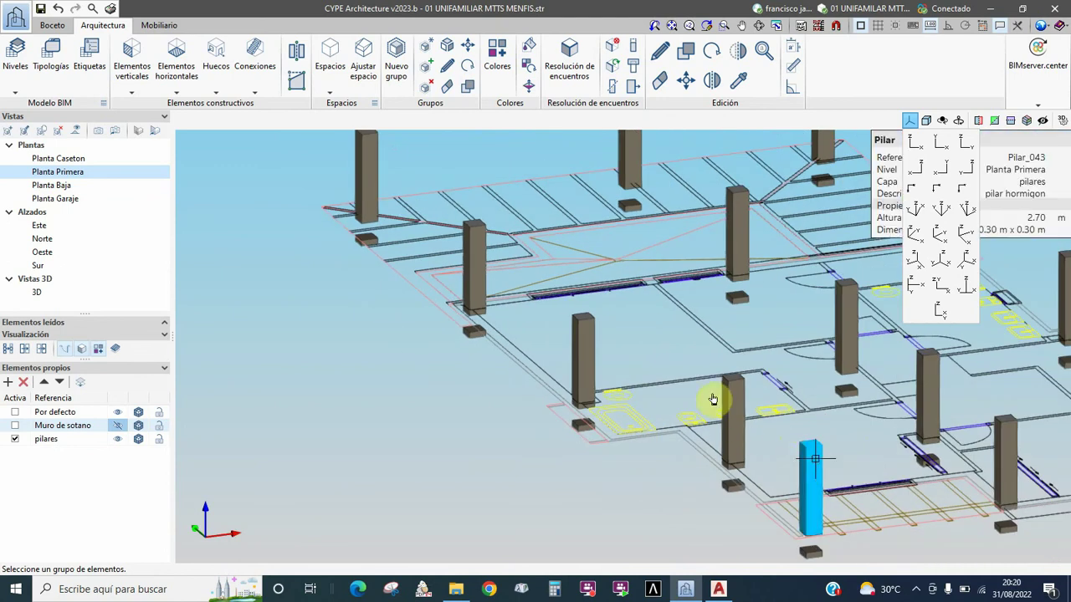
click(939, 141)
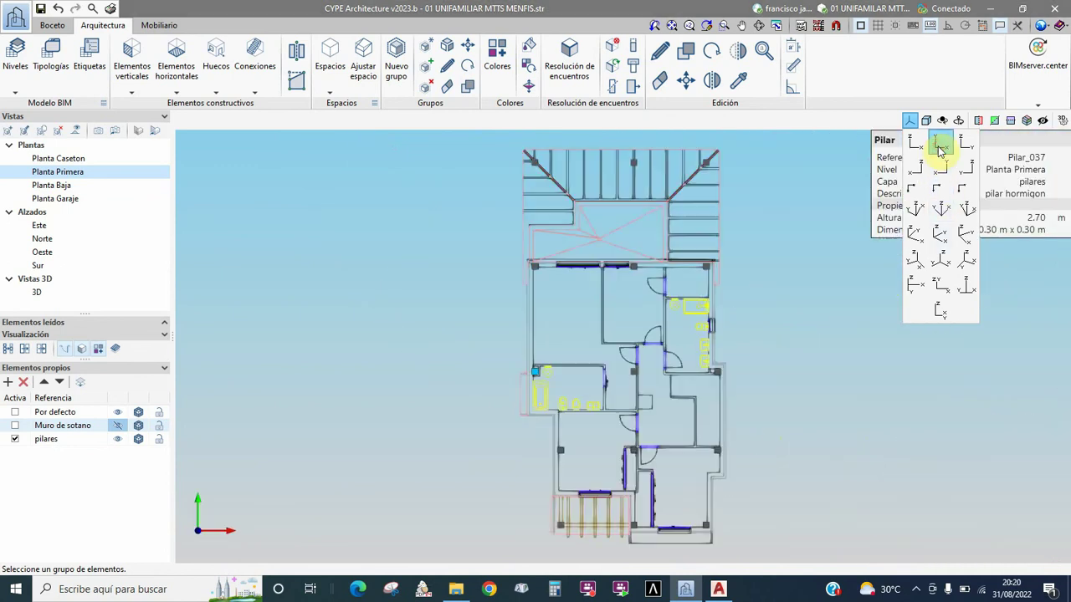
scroll(651, 151, up, 3)
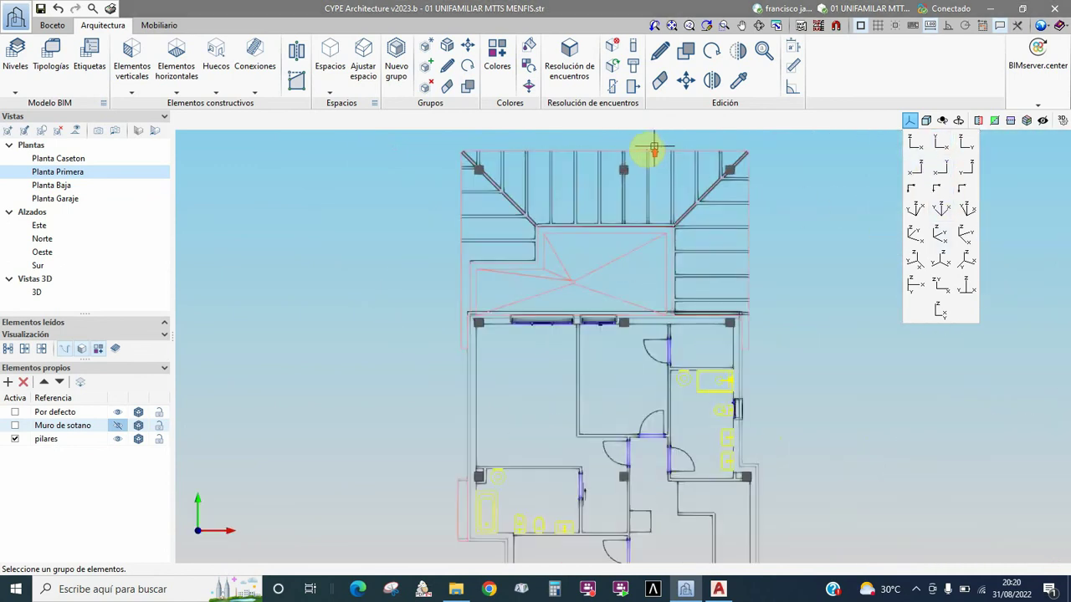
scroll(639, 134, up, 1)
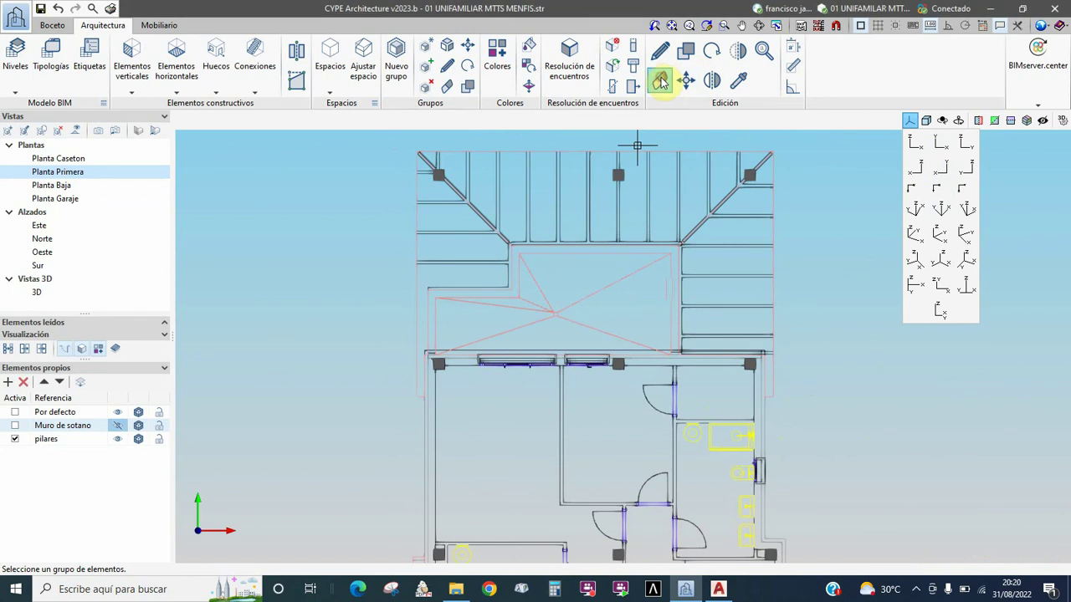
With Borrar active, select and then deselect a top pillar, leaving it unerased
click(660, 81)
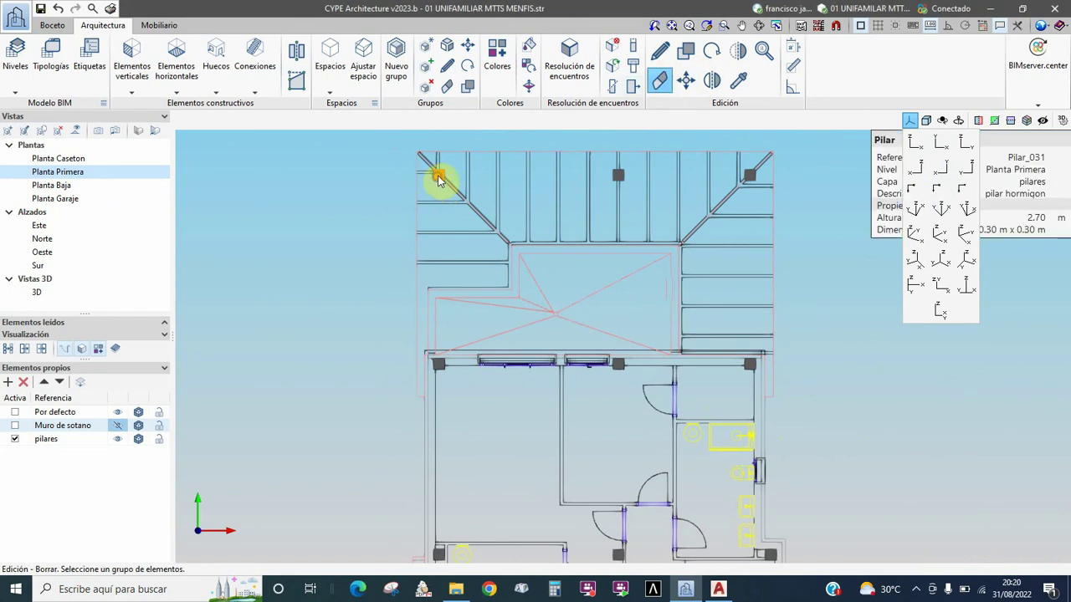
click(617, 175)
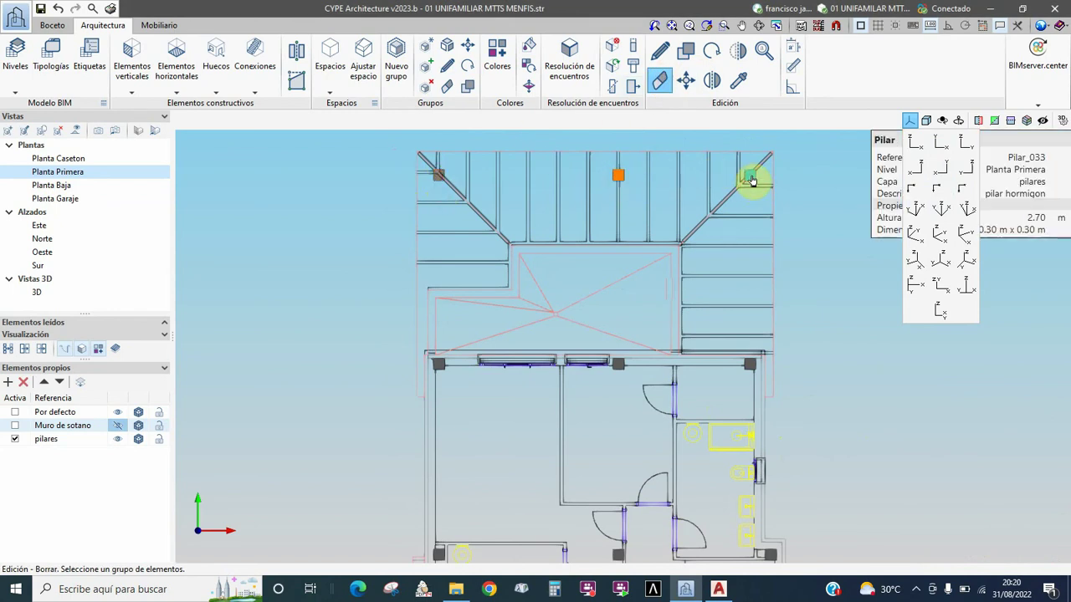
click(617, 175)
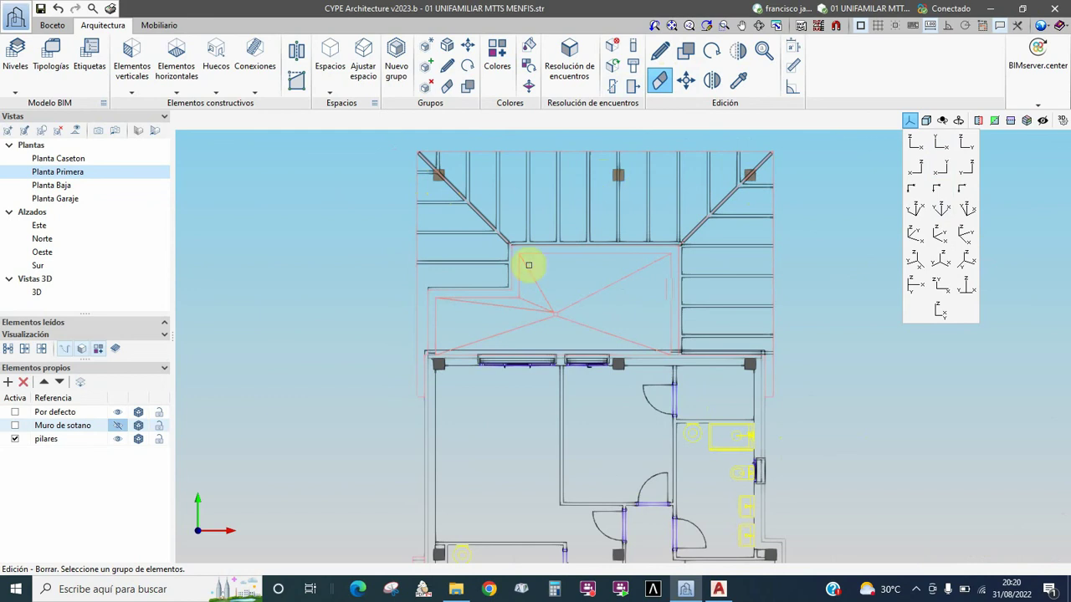
Pan and orbit the first-floor pillars, then display the Planta Caseton level
middle_drag(569, 425, 514, 0)
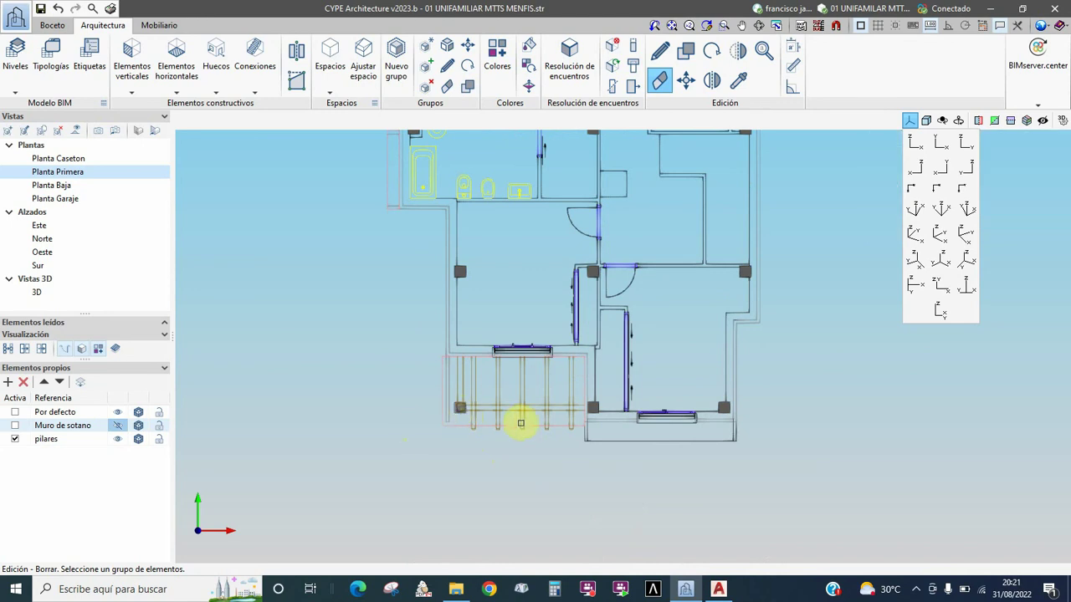
shift+middle_drag(600, 353, 609, 343)
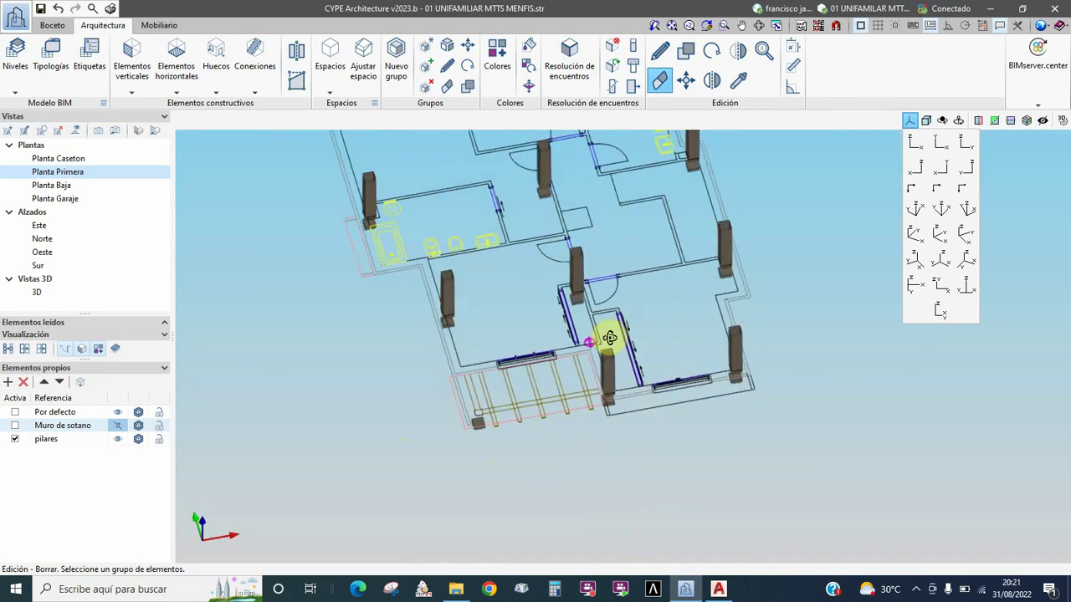
mouse_move(555, 304)
middle_down()
mouse_move(651, 454)
mouse_move(633, 420)
middle_up()
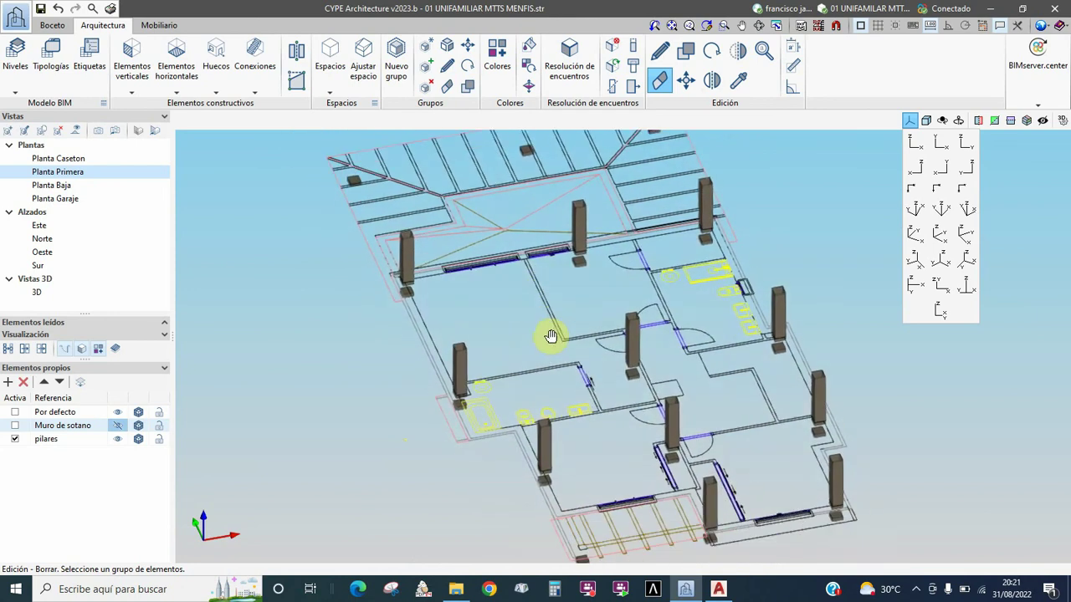
middle_drag(567, 361, 509, 245)
click(52, 161)
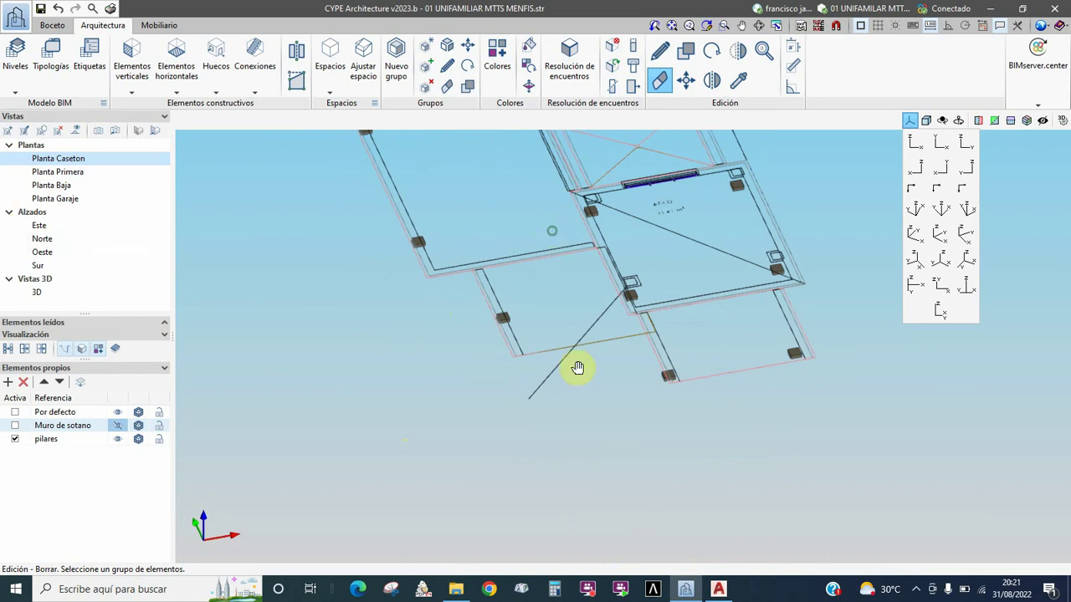
Copy the Planta Primera pillars onto Planta Caseton with Copiar de otro nivel
middle_drag(578, 365, 592, 420)
mouse_move(585, 363)
middle_down()
mouse_move(739, 419)
mouse_move(735, 360)
middle_up()
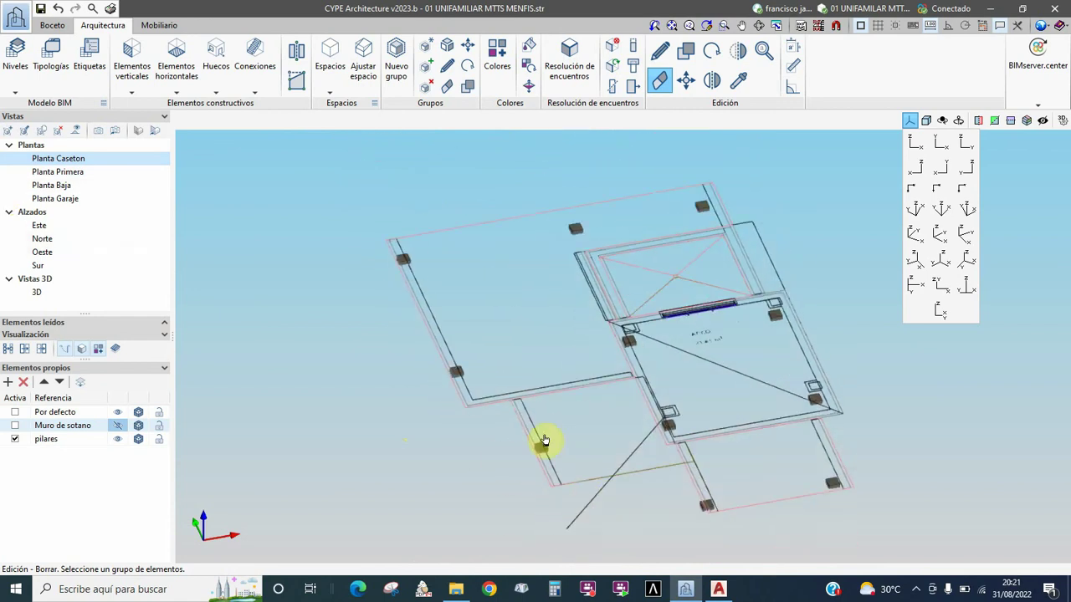
click(542, 447)
click(16, 92)
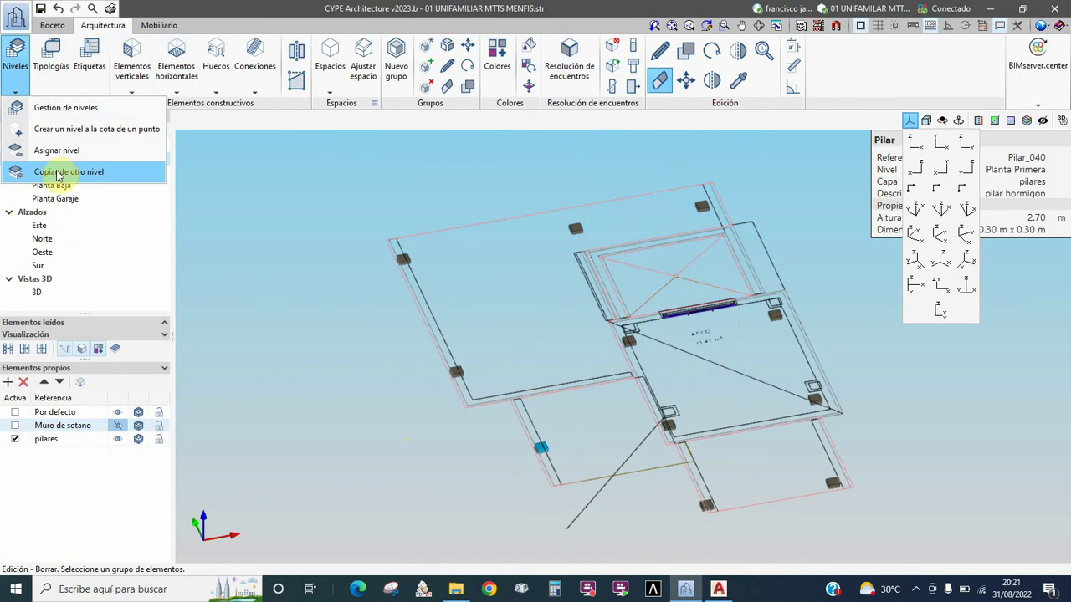
click(59, 173)
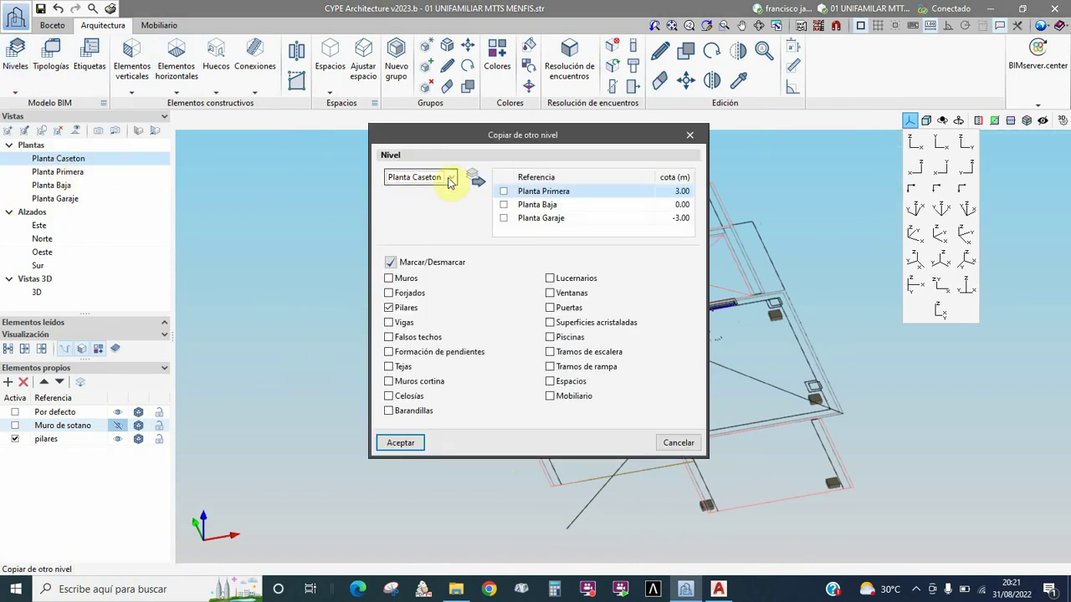
click(449, 181)
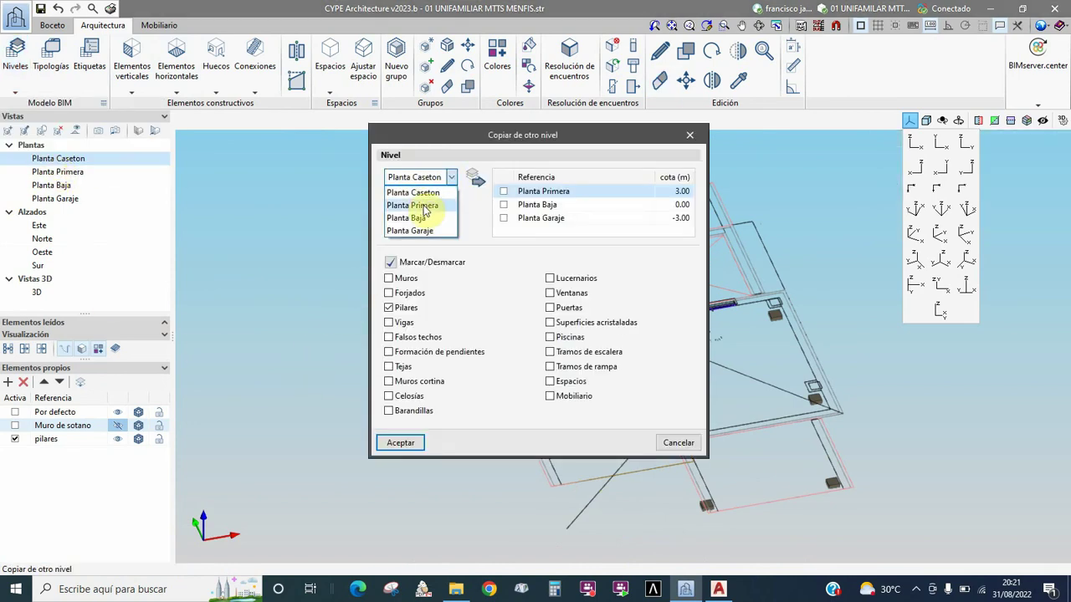
click(423, 205)
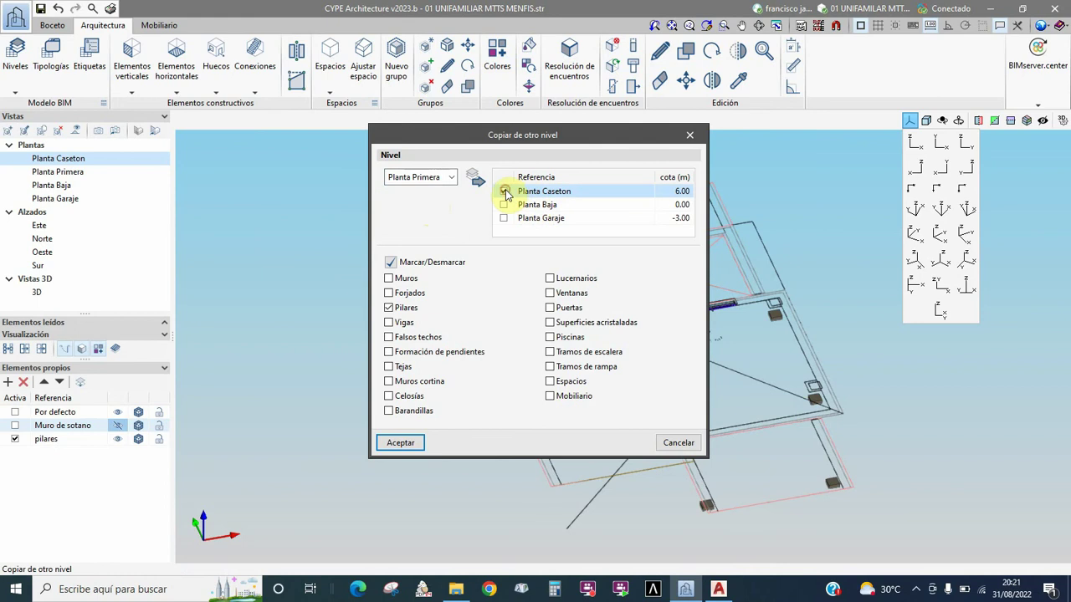
click(402, 444)
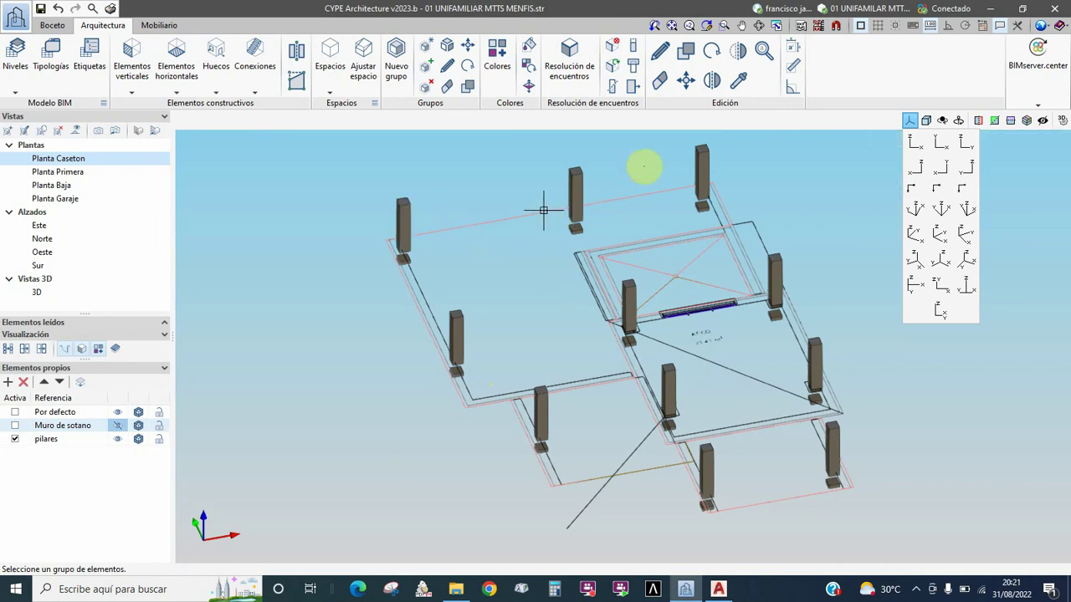
Erase the three back pillars (left, middle, right) on Planta Caseton
click(659, 81)
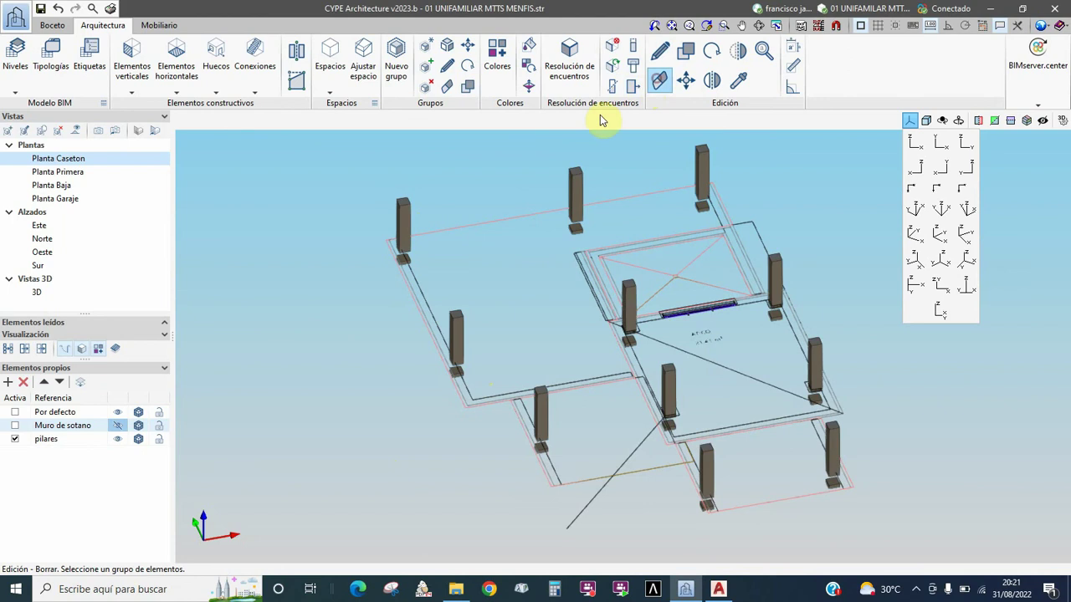
click(406, 224)
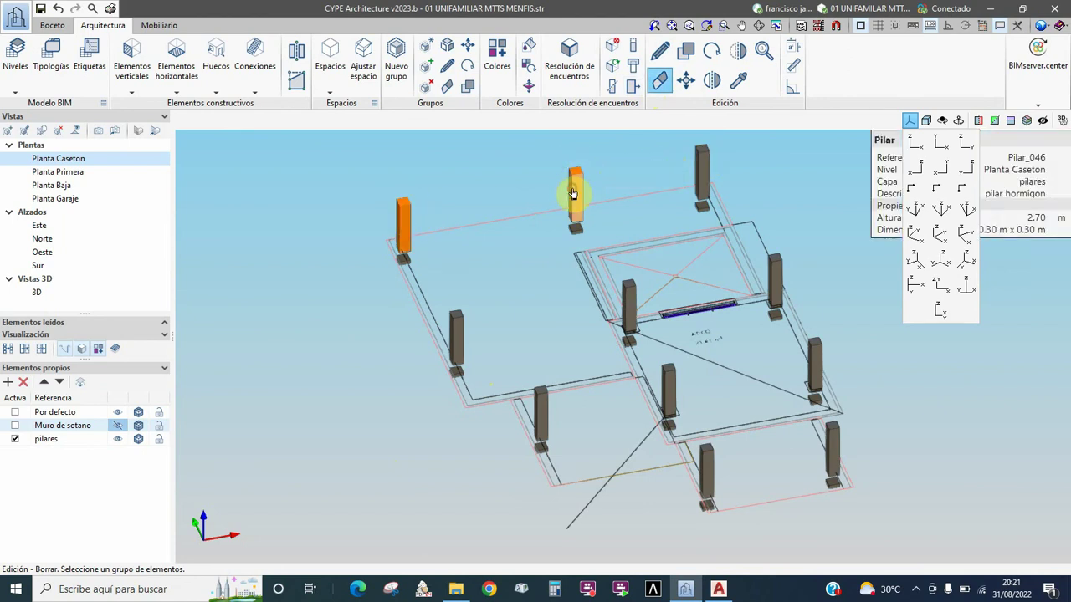
click(574, 194)
click(703, 171)
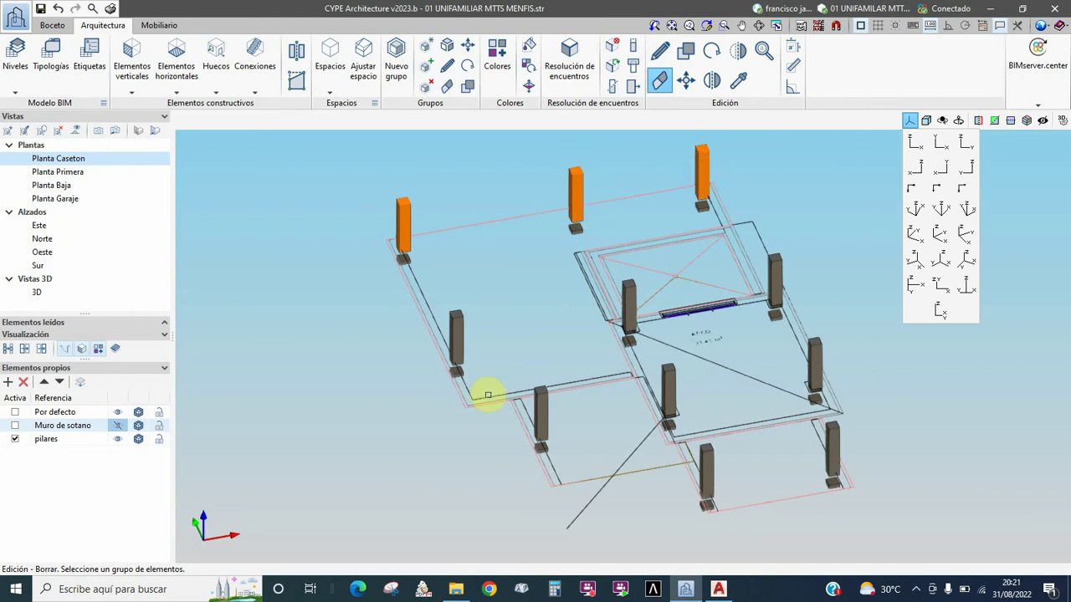
right_click(513, 251)
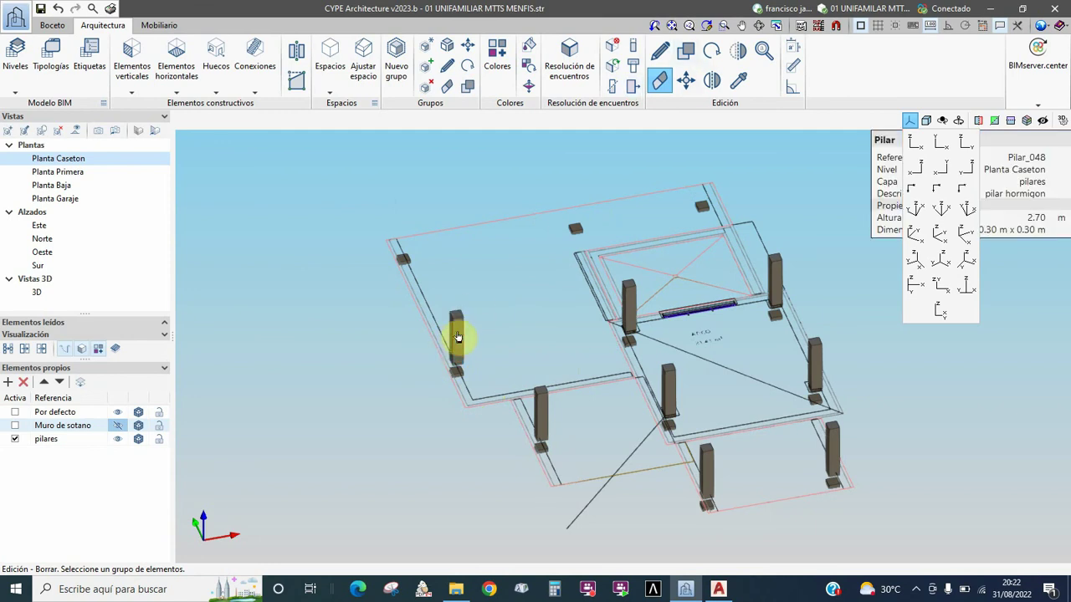
Erase the left side, lower-left and front pillars, leaving four around the stair housing
click(458, 336)
click(541, 412)
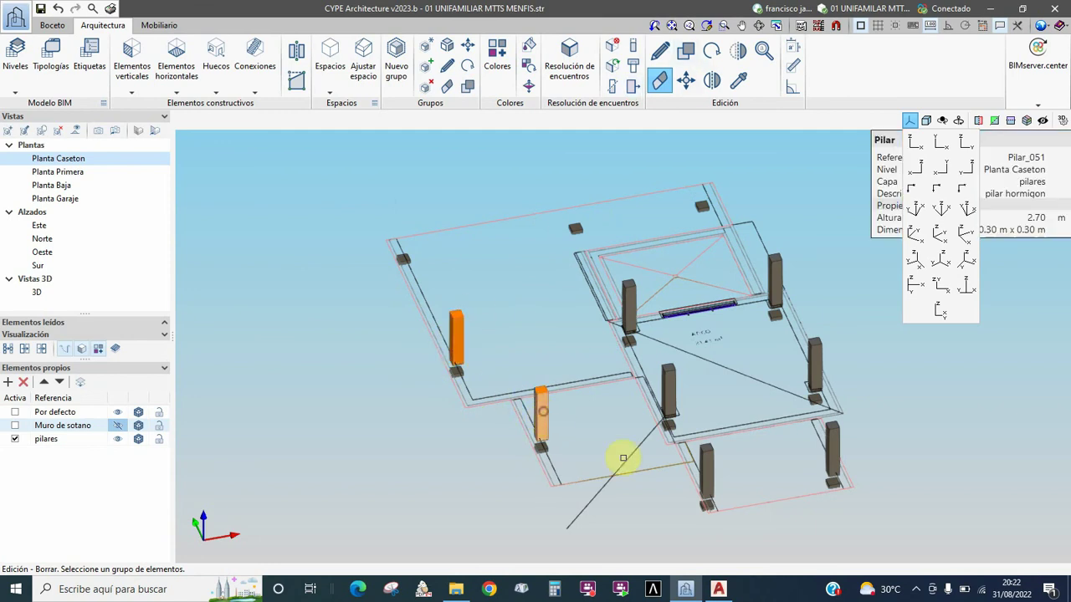
click(706, 468)
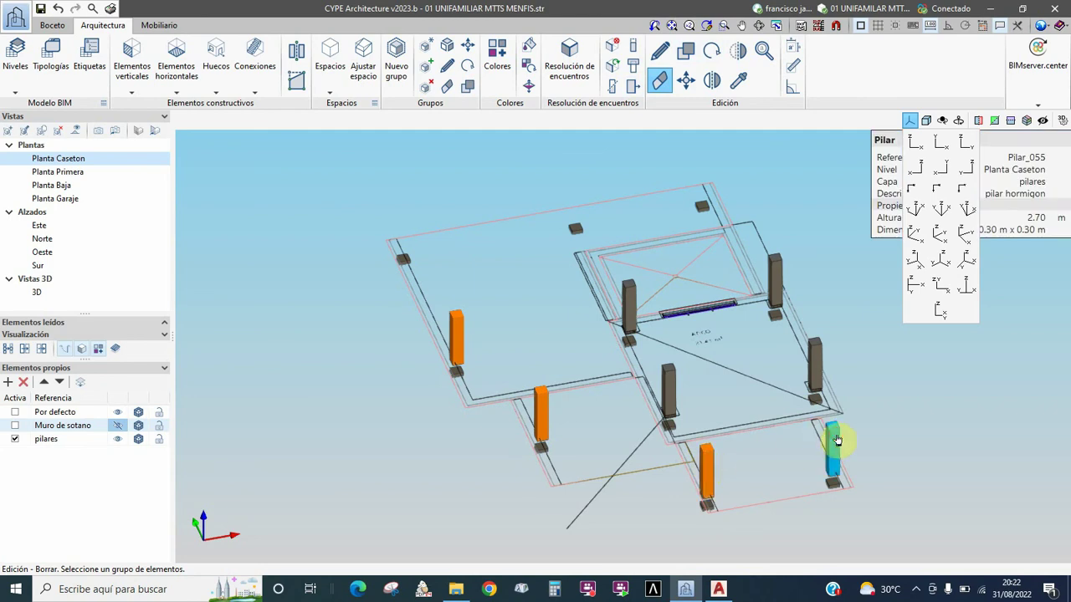
right_click(836, 439)
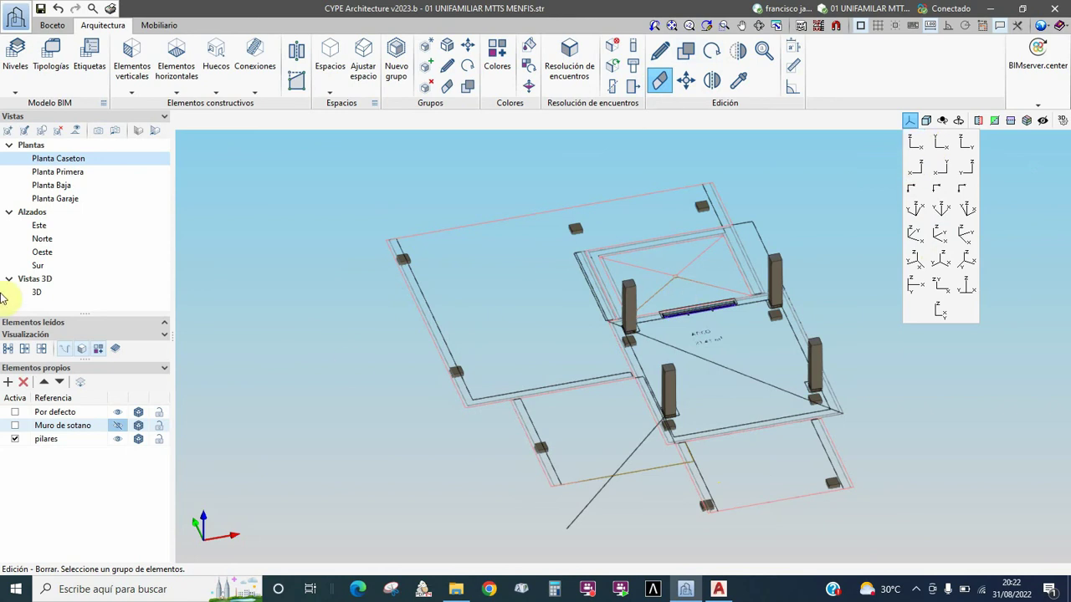
Show all levels in 3D, then bring up Selección de vistas listing the four CAD plan templates
click(36, 293)
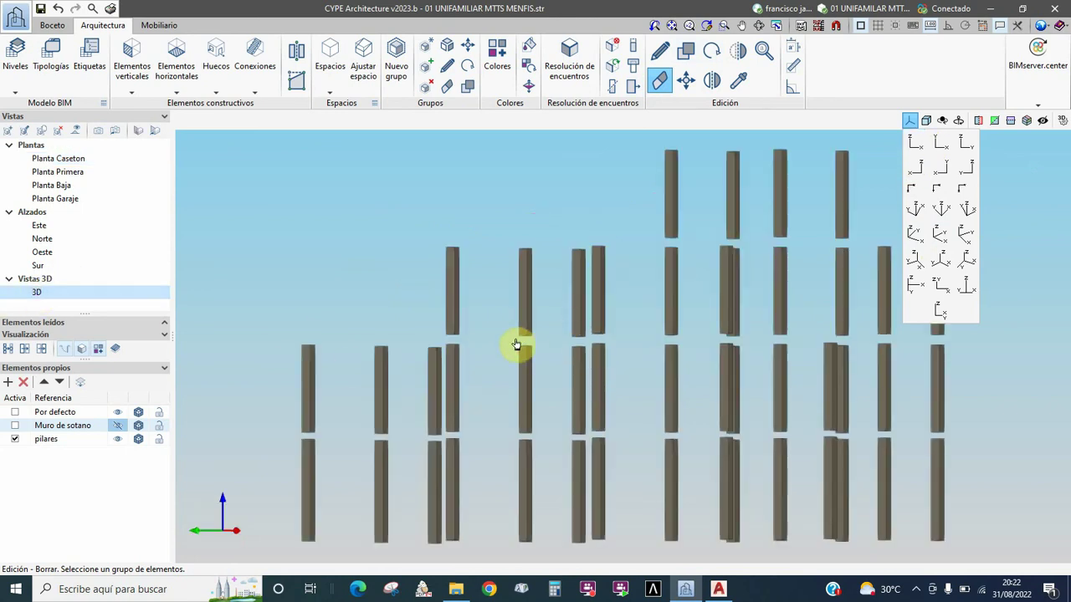
mouse_move(509, 353)
middle_down()
mouse_move(502, 358)
mouse_move(665, 362)
mouse_move(650, 363)
middle_up()
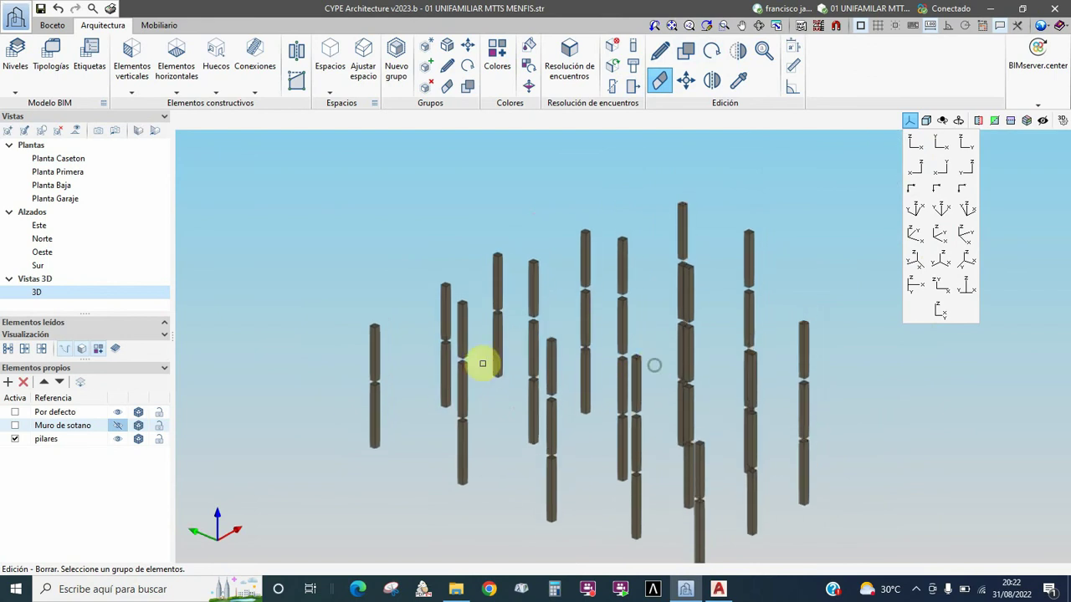
click(799, 25)
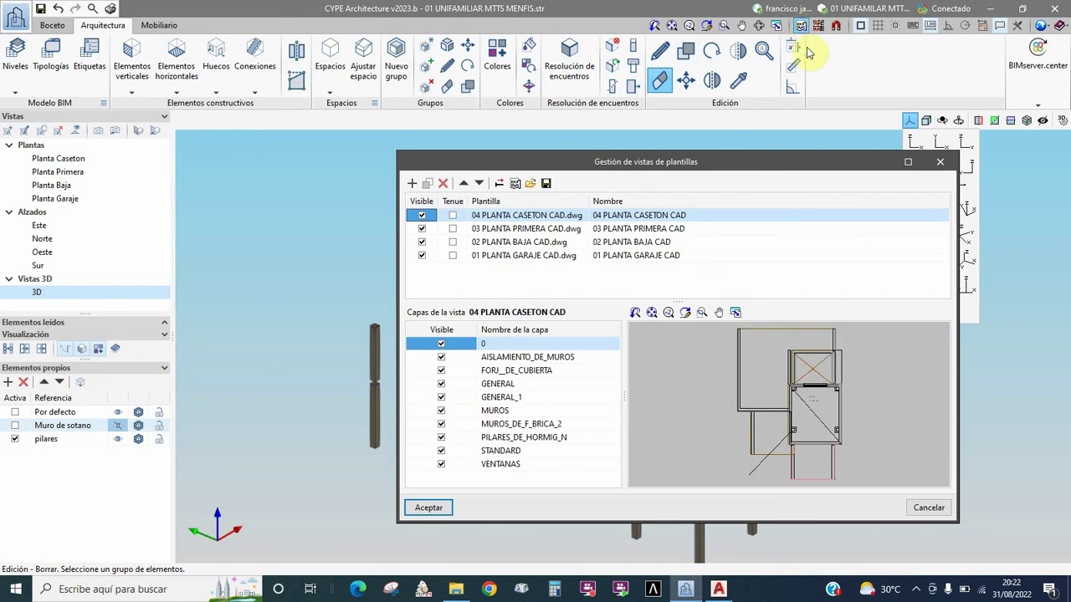
click(941, 161)
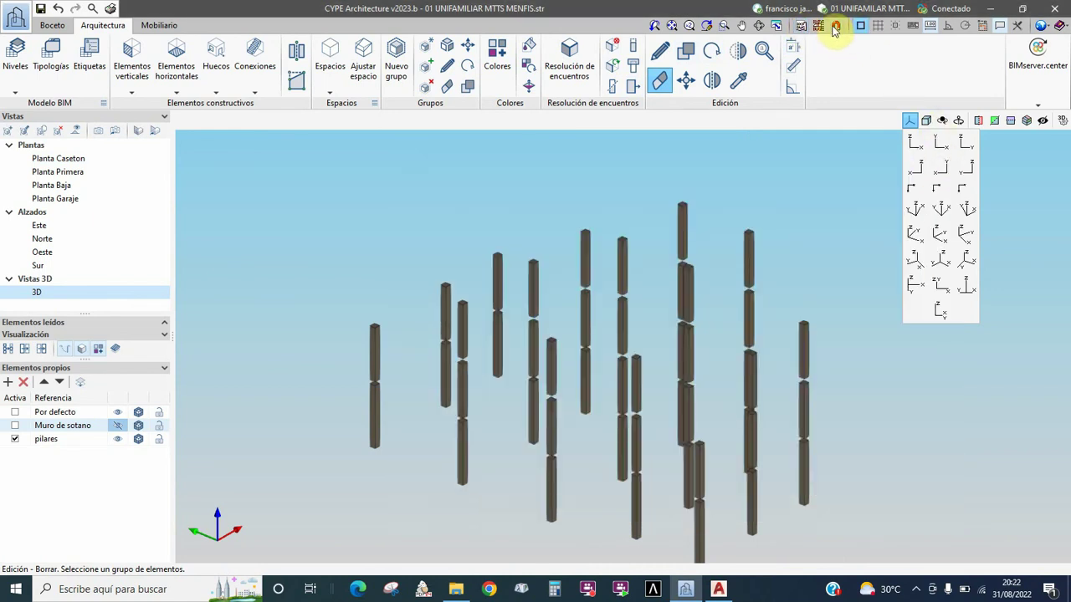
click(820, 27)
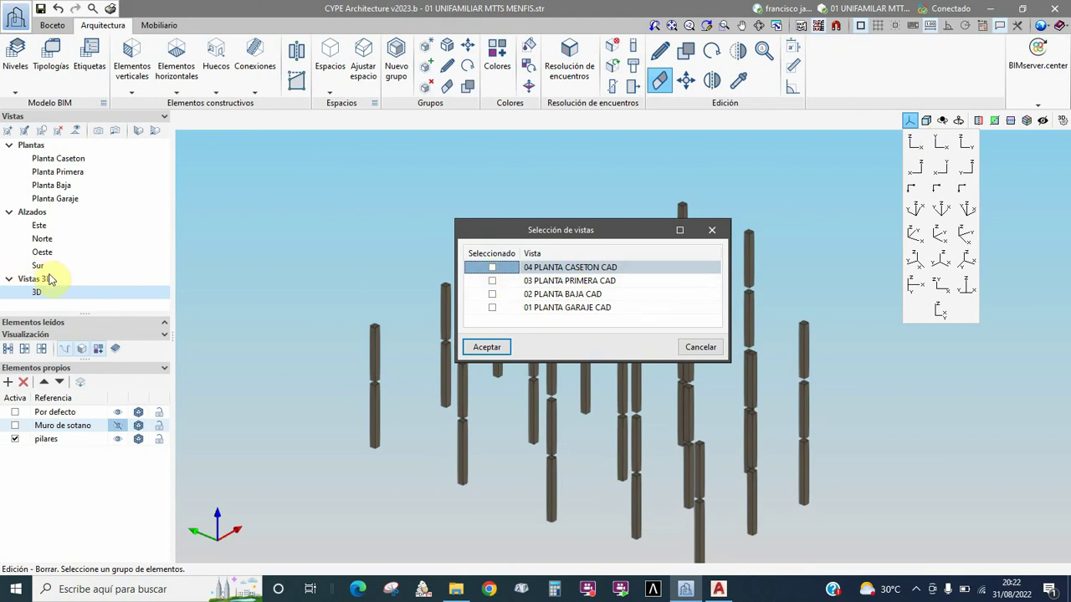
Display the 03 PLANTA PRIMERA, 02 PLANTA BAJA and 01 PLANTA GARAJE CAD plans in 3D
click(492, 280)
click(492, 293)
click(492, 307)
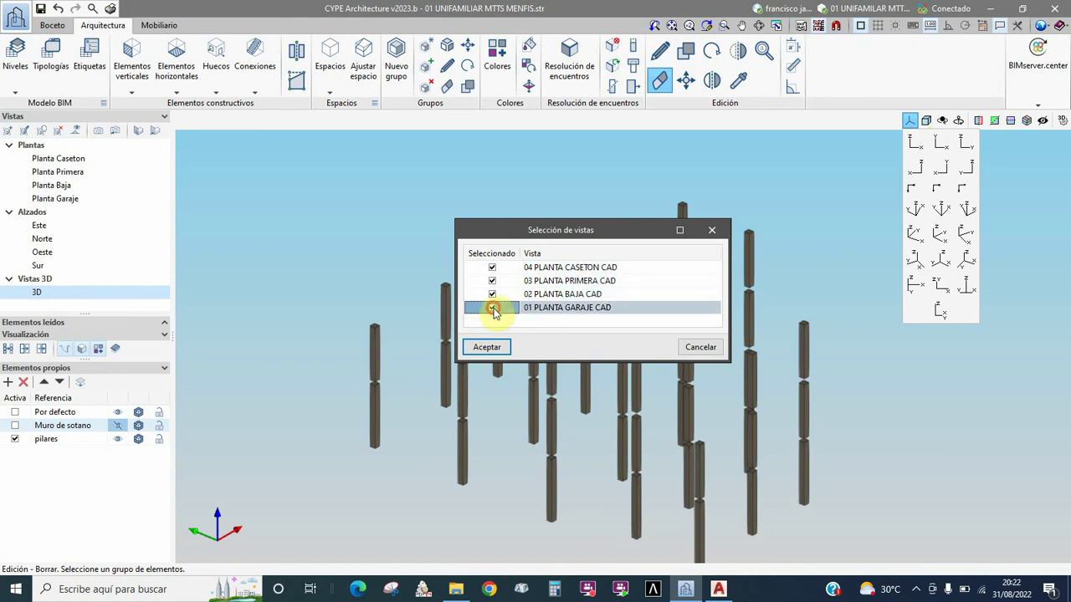
click(485, 348)
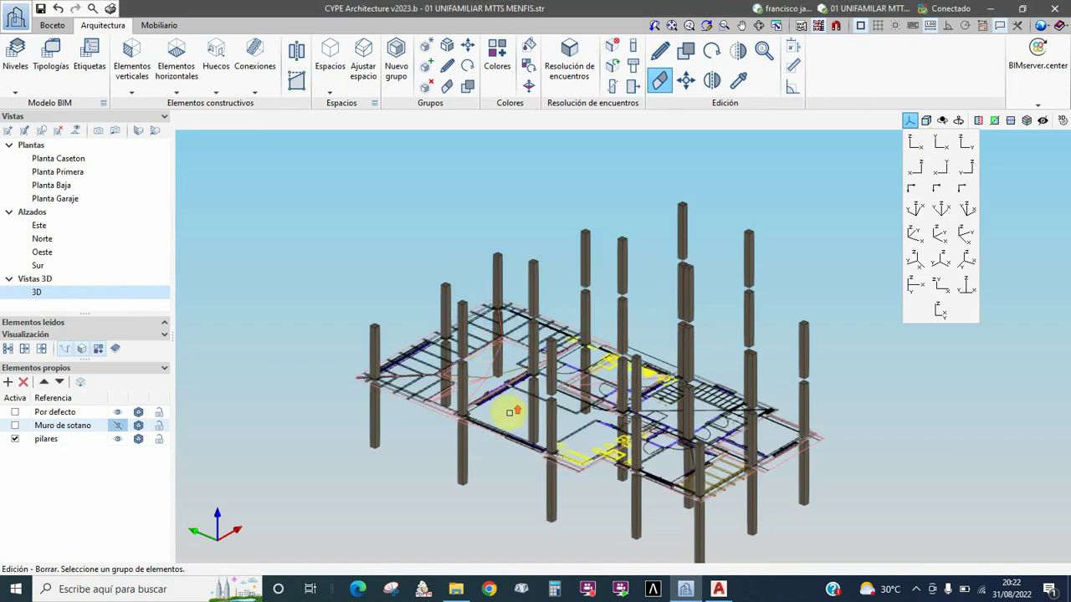
scroll(510, 412, up, 2)
scroll(509, 413, up, 2)
scroll(510, 412, up, 2)
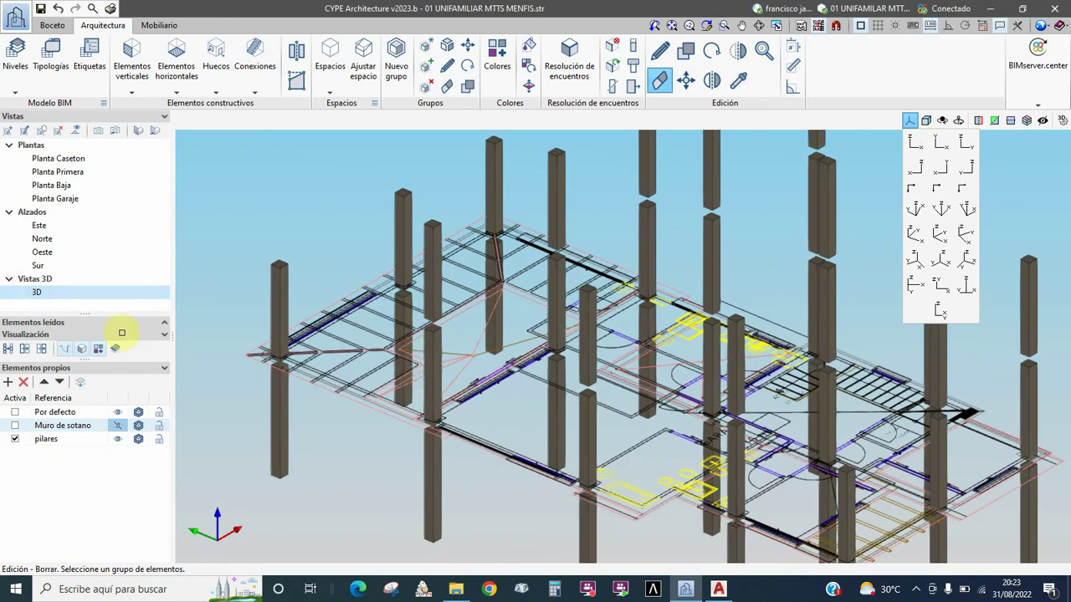
Hide the upper-level CAD plans, keeping only garage and ground floor, and orbit the model
click(819, 25)
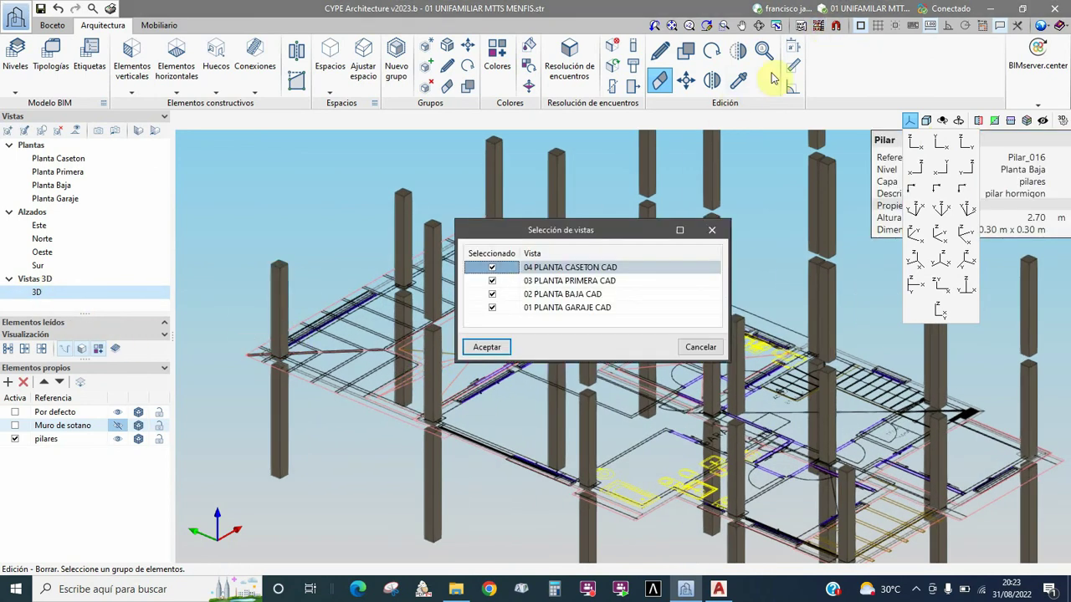
click(493, 282)
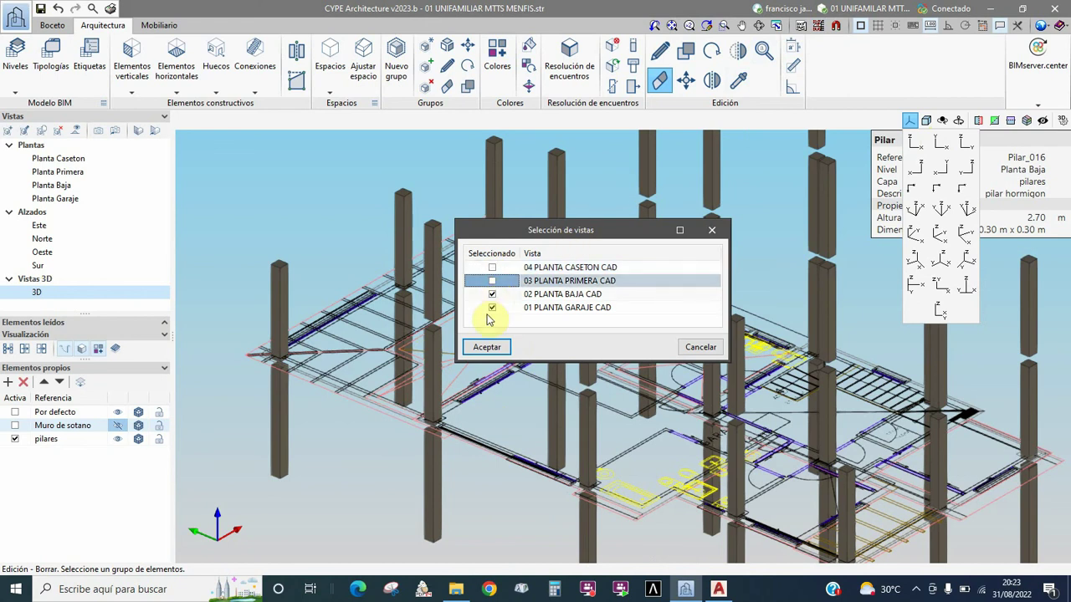
click(491, 308)
click(486, 347)
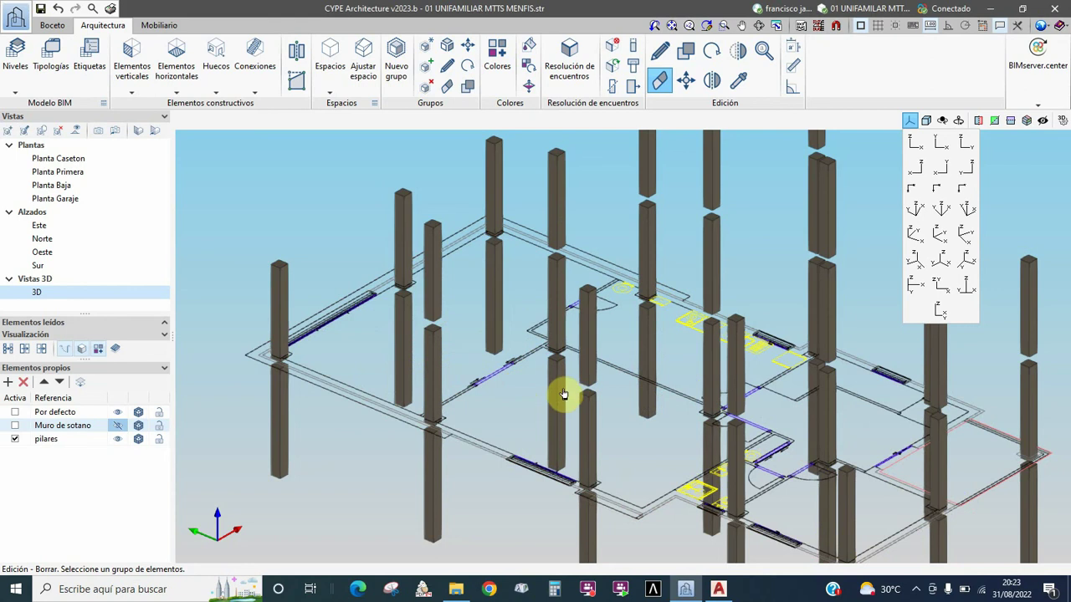
middle_drag(560, 360, 540, 337)
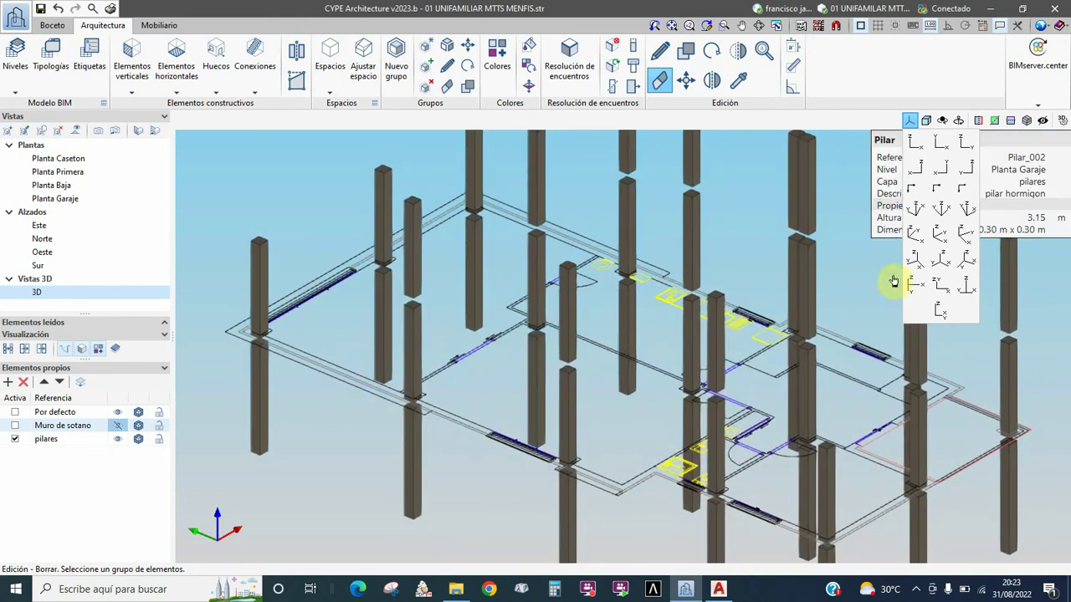
click(913, 123)
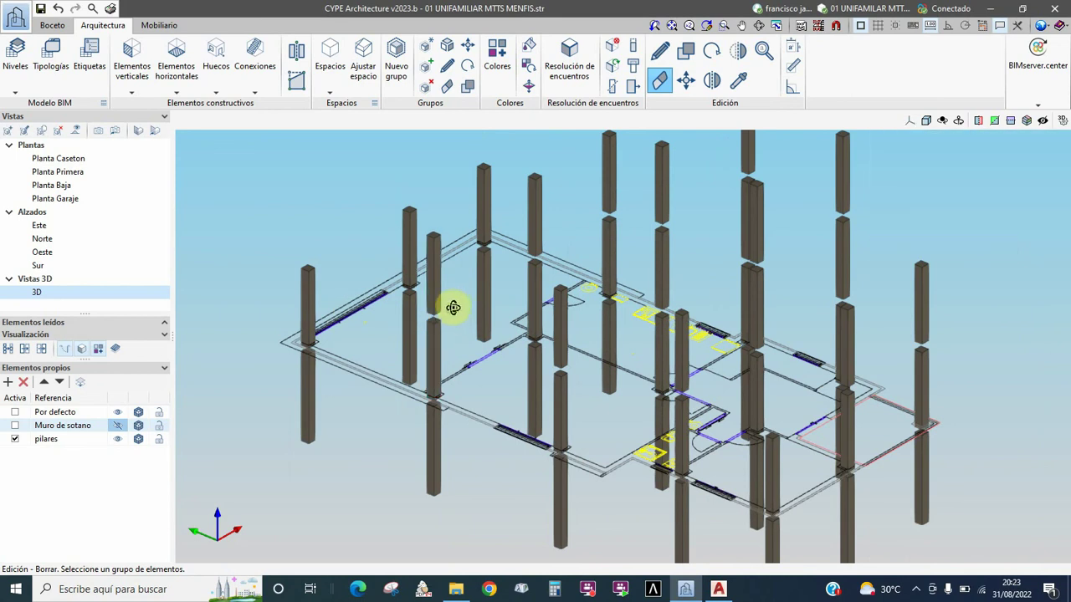
mouse_move(451, 309)
middle_down()
mouse_move(463, 287)
mouse_move(440, 291)
mouse_move(410, 370)
middle_up()
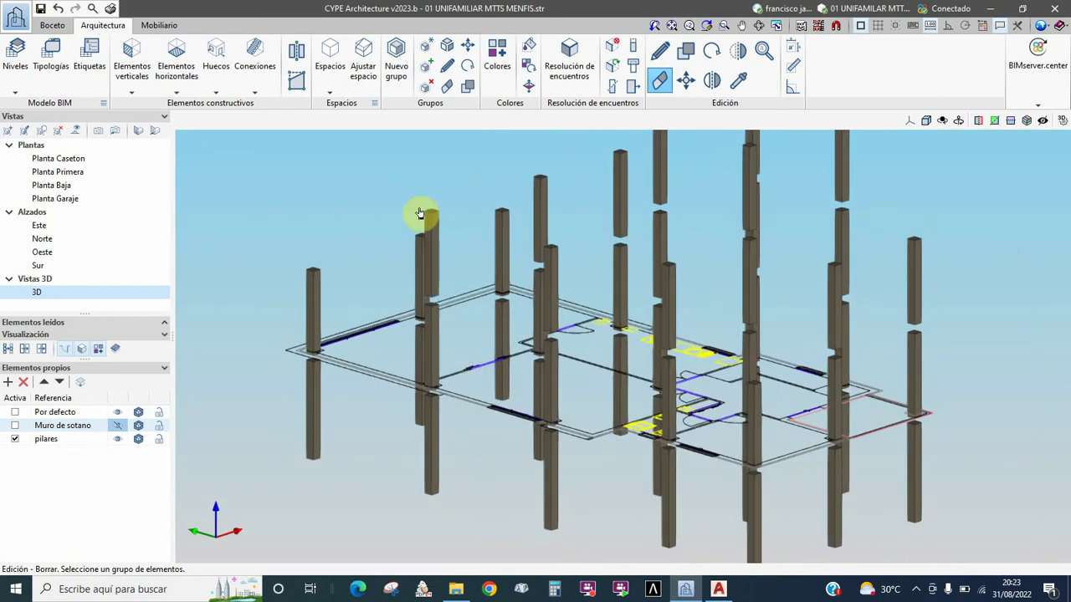
mouse_move(580, 337)
middle_down()
mouse_move(711, 281)
mouse_move(669, 307)
middle_up()
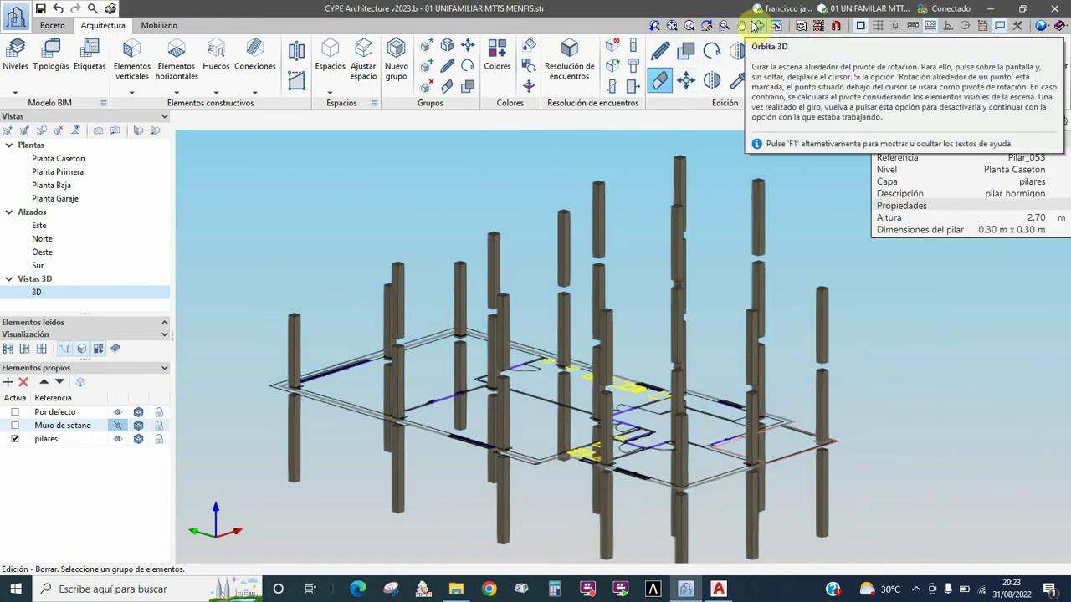
Hide the 02 PLANTA BAJA CAD plan, orbit the pillars, and open the Planta Garaje view
click(818, 27)
click(492, 294)
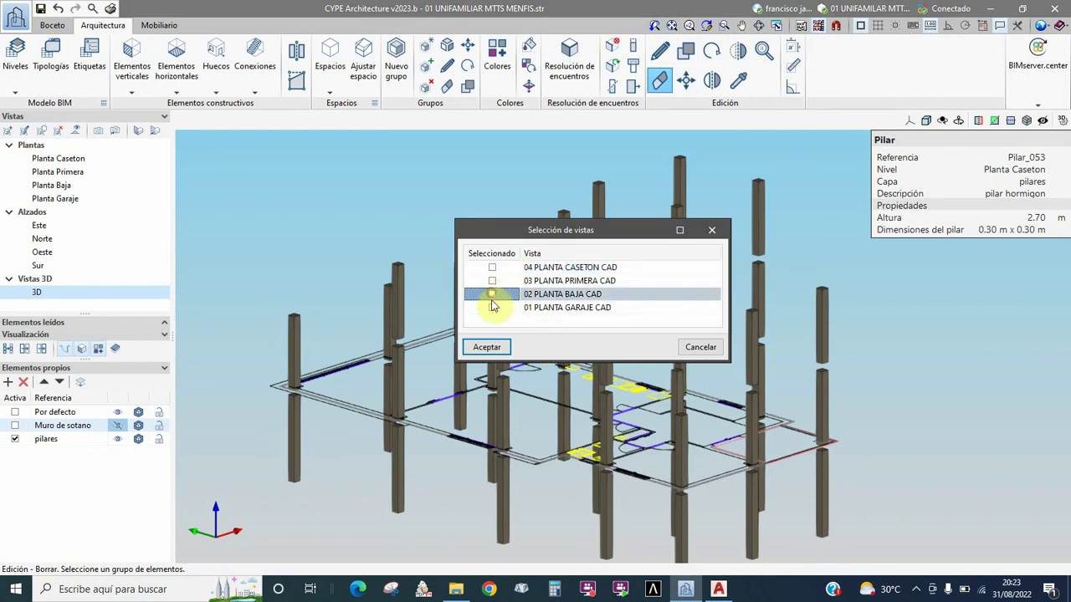
click(486, 346)
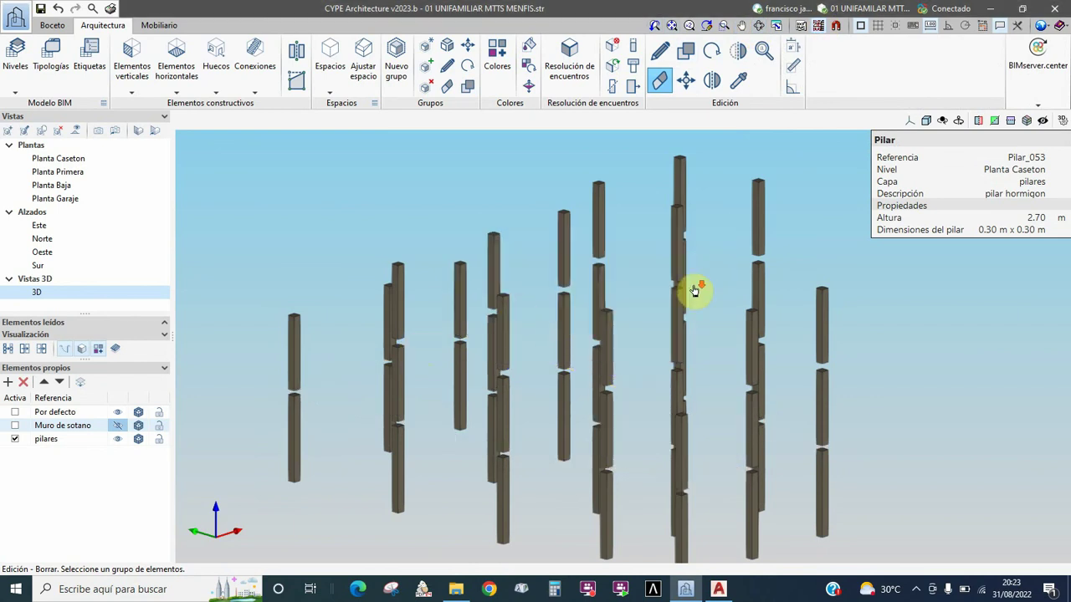
mouse_move(694, 287)
shift+middle_down()
mouse_move(610, 318)
mouse_move(637, 274)
shift+middle_up()
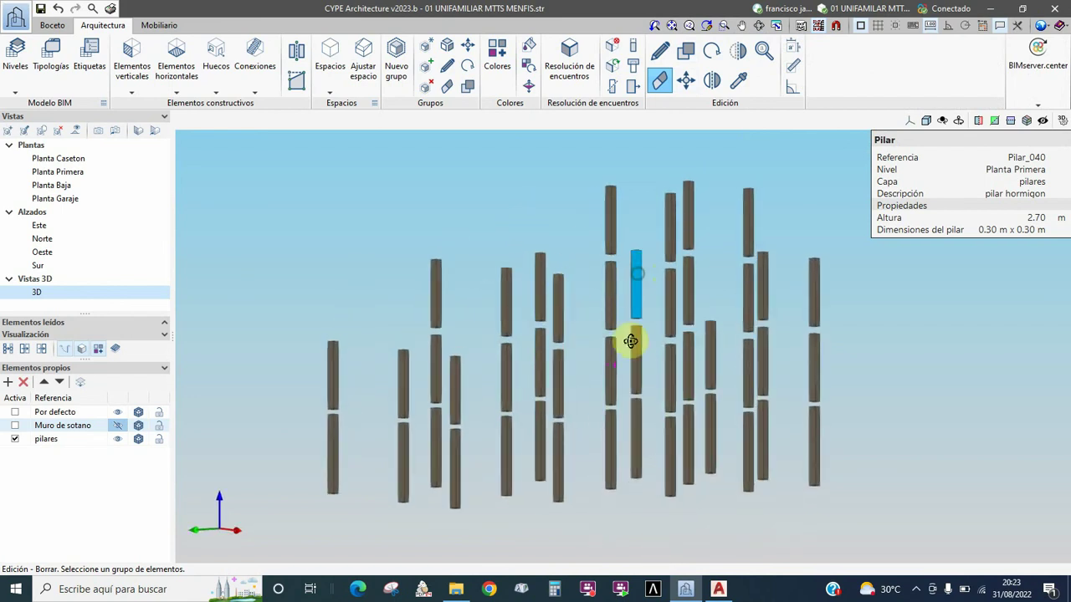
scroll(591, 305, down, 1)
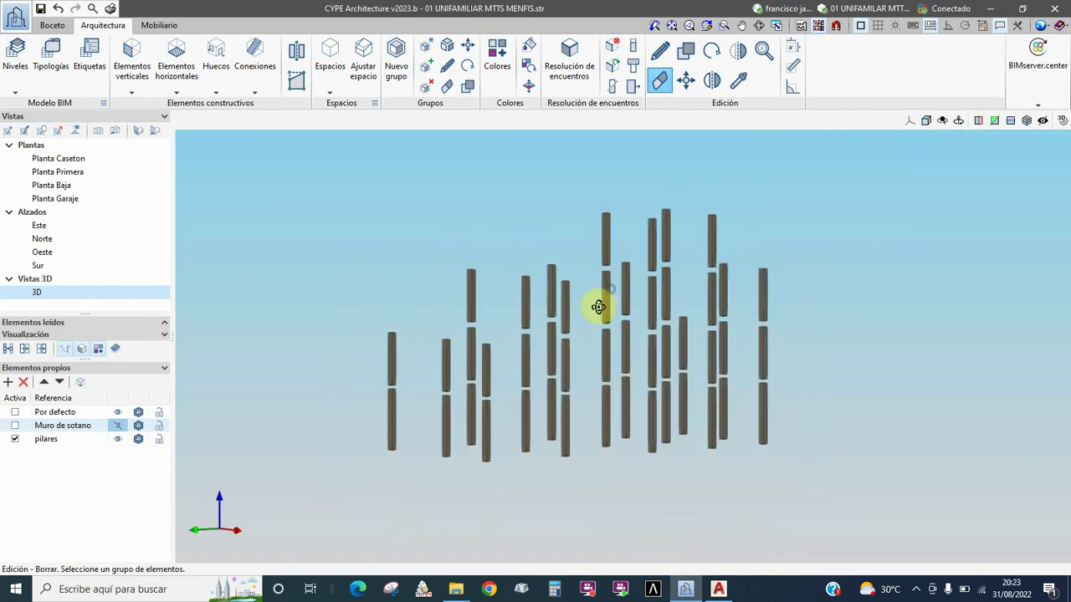
mouse_move(597, 306)
shift+middle_down()
mouse_move(574, 326)
mouse_move(651, 343)
shift+middle_up()
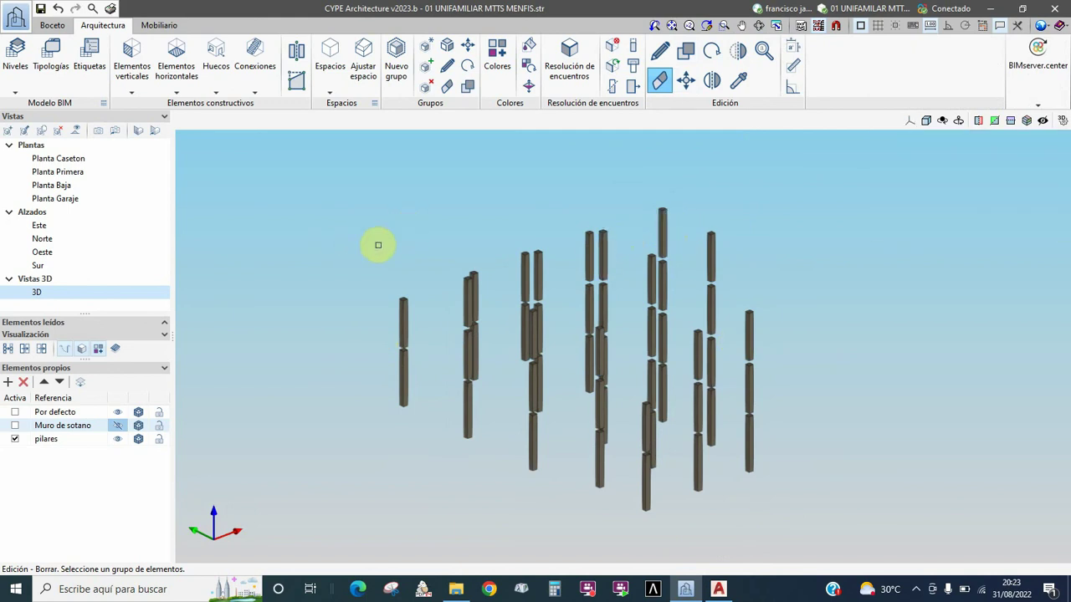
click(61, 199)
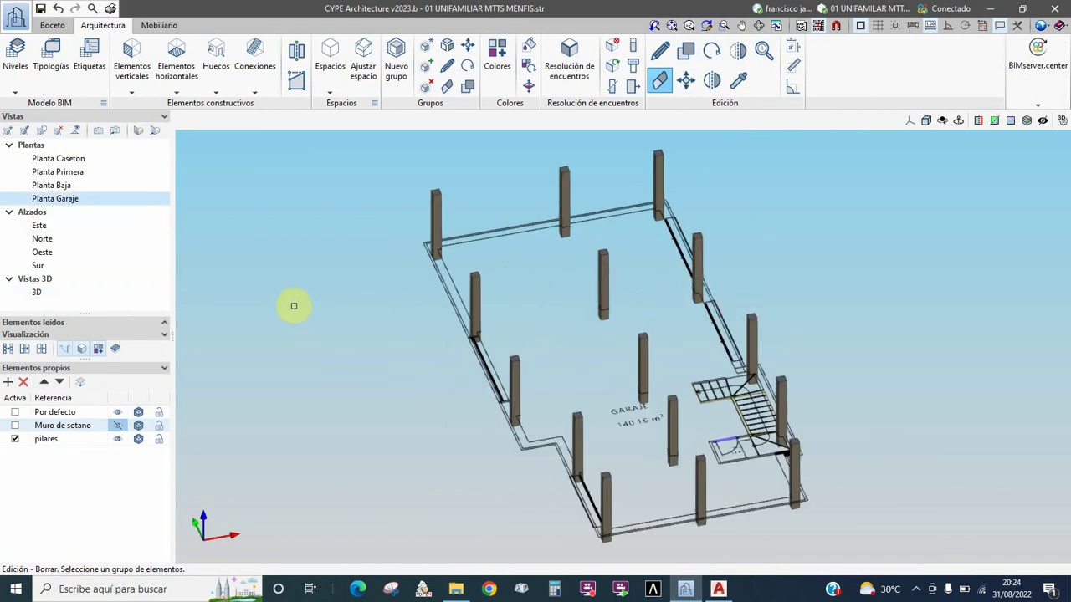
Switch to top view, turn on the Muro de sotano walls, and orbit the garage in 3D
click(909, 121)
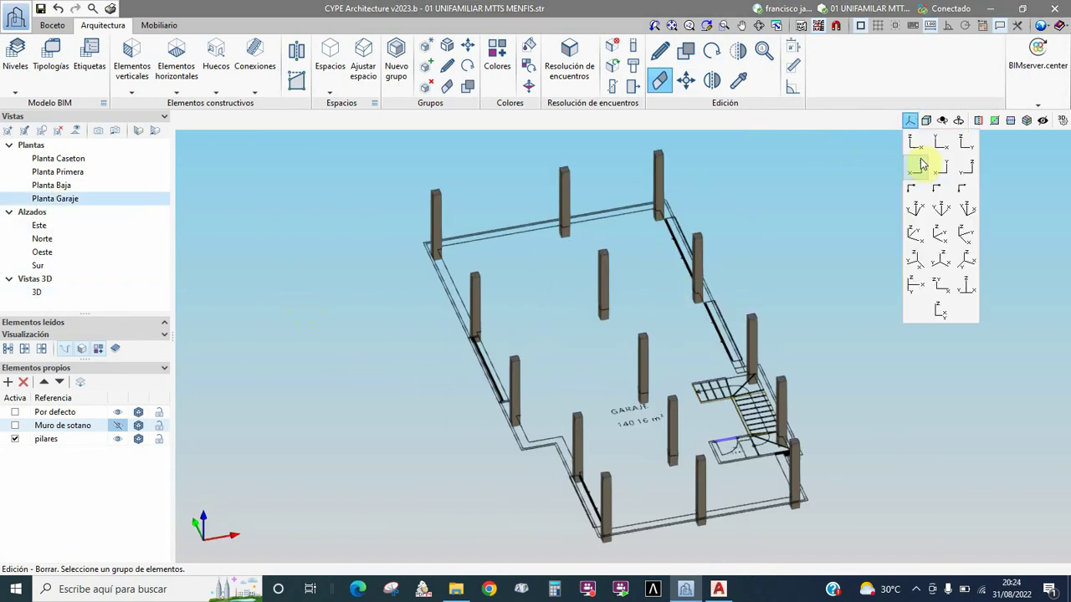
click(940, 142)
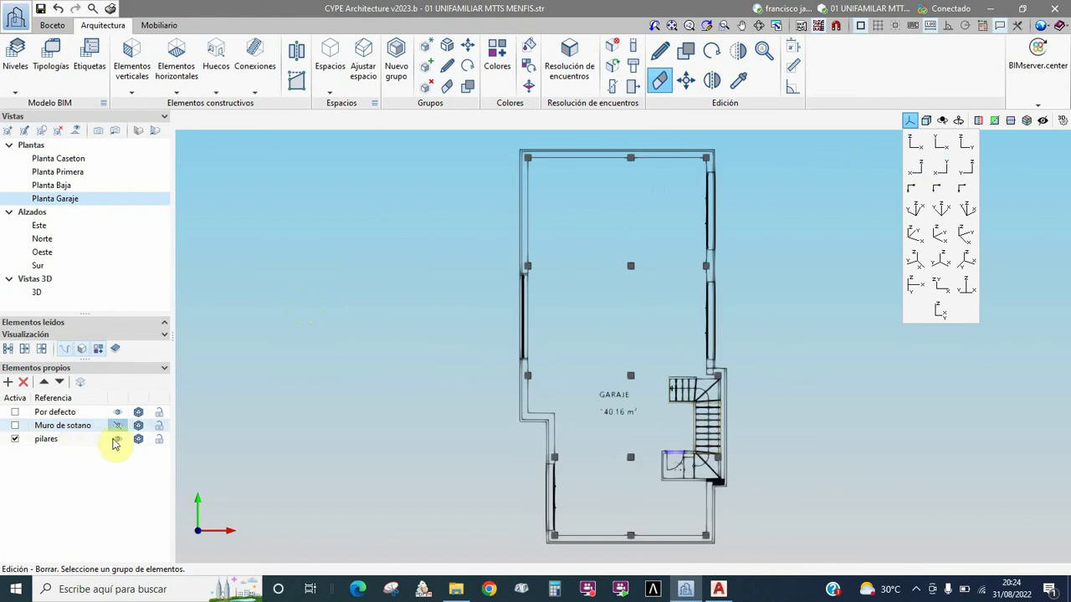
click(117, 425)
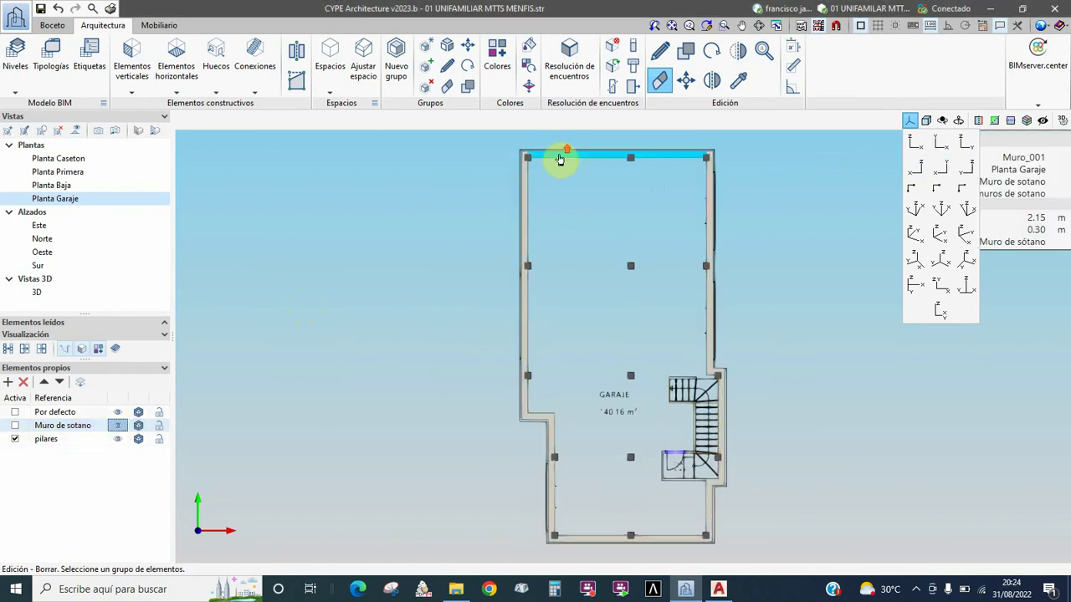
scroll(561, 160, up, 1)
shift+middle_drag(585, 376, 597, 361)
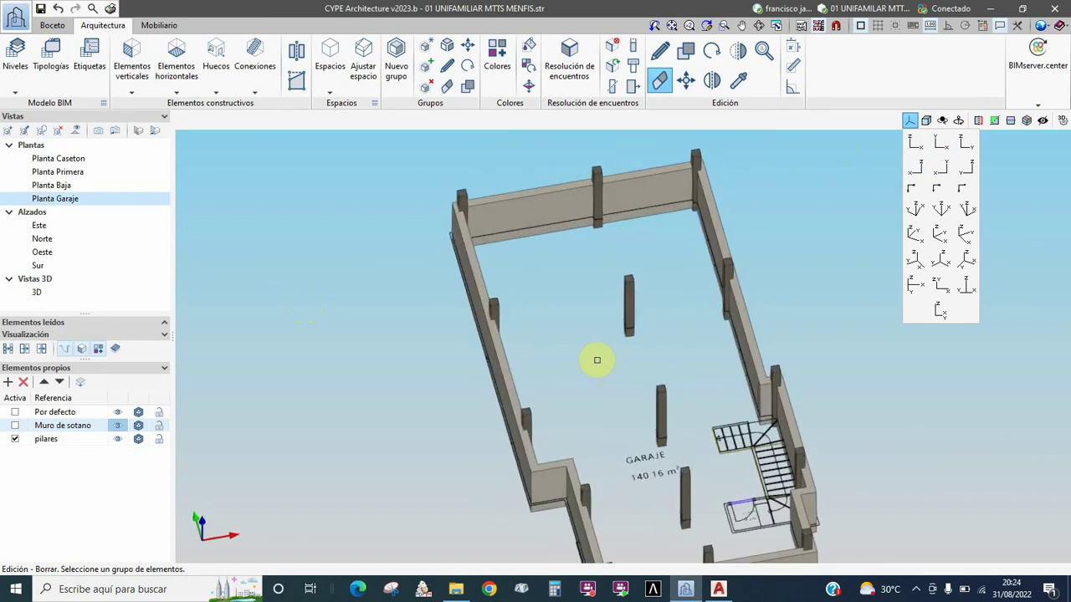
mouse_move(566, 341)
shift+middle_down()
mouse_move(570, 264)
mouse_move(480, 371)
shift+middle_up()
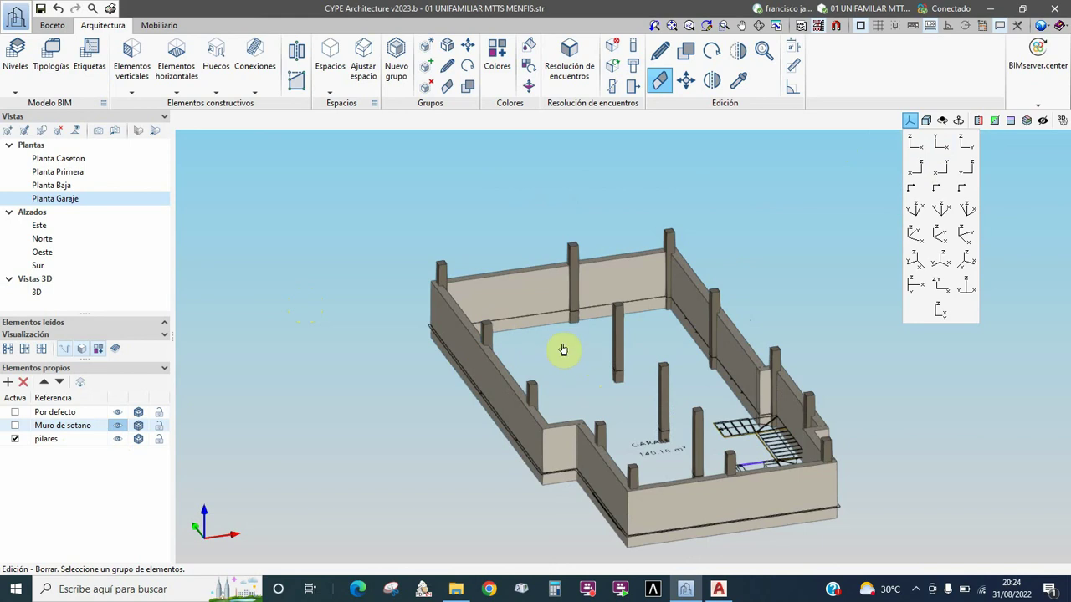